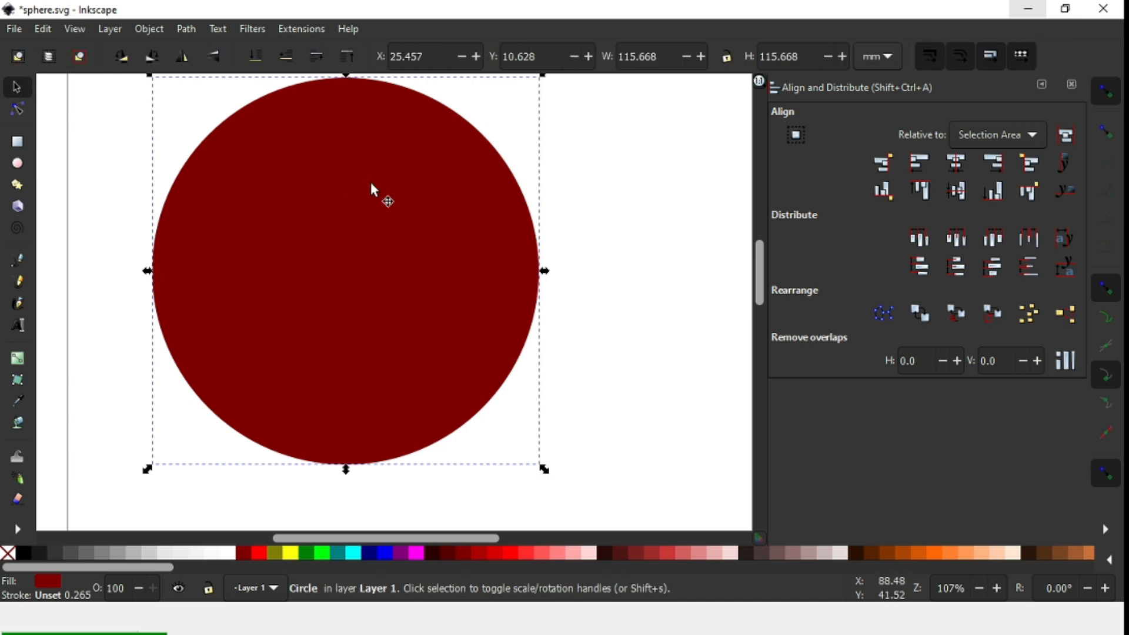
# Convert the dark red circle to a path and set its size to 500 × 500 px
pyautogui.click(187, 30)
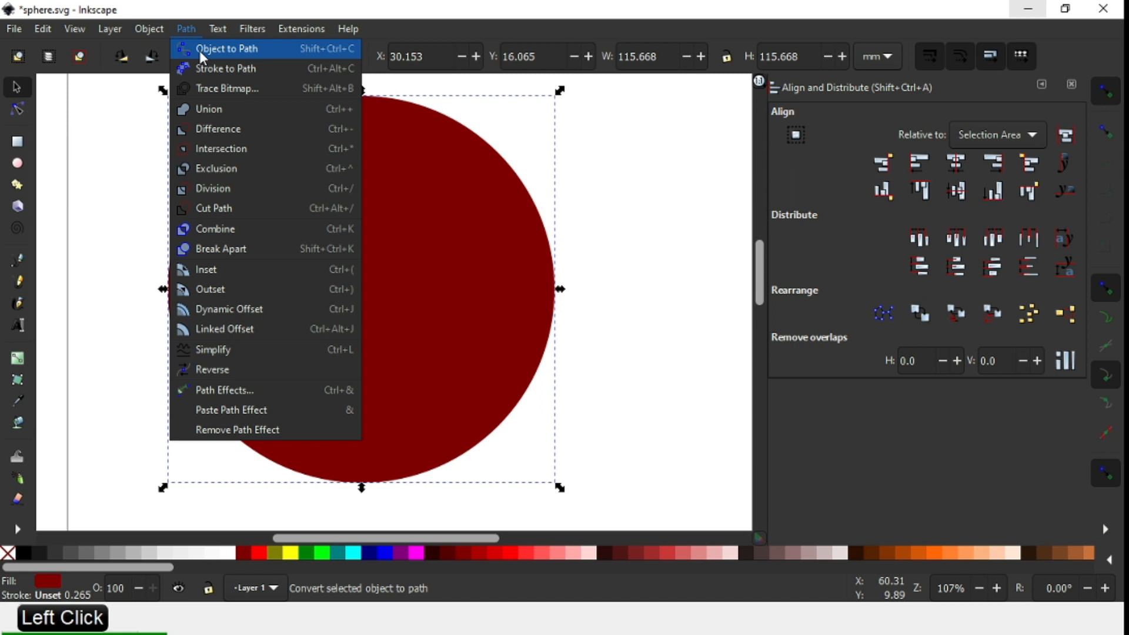
pyautogui.click(199, 51)
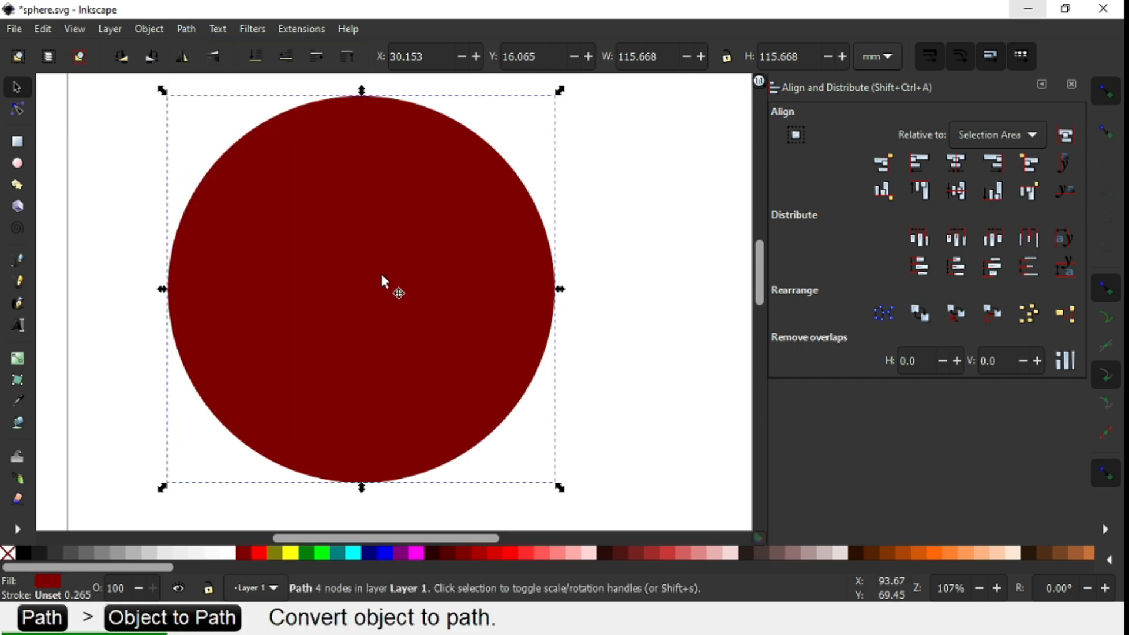
pyautogui.click(883, 57)
pyautogui.click(880, 83)
pyautogui.doubleClick(658, 55)
pyautogui.write('500')
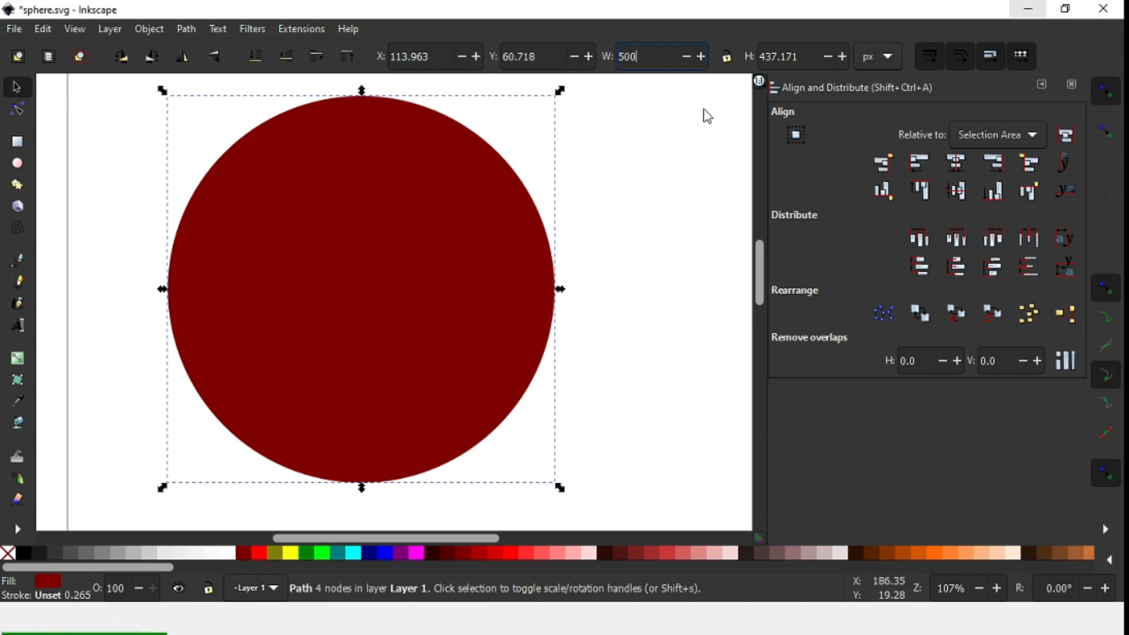
pyautogui.press('Tab')
pyautogui.write('500')
pyautogui.press('Return')
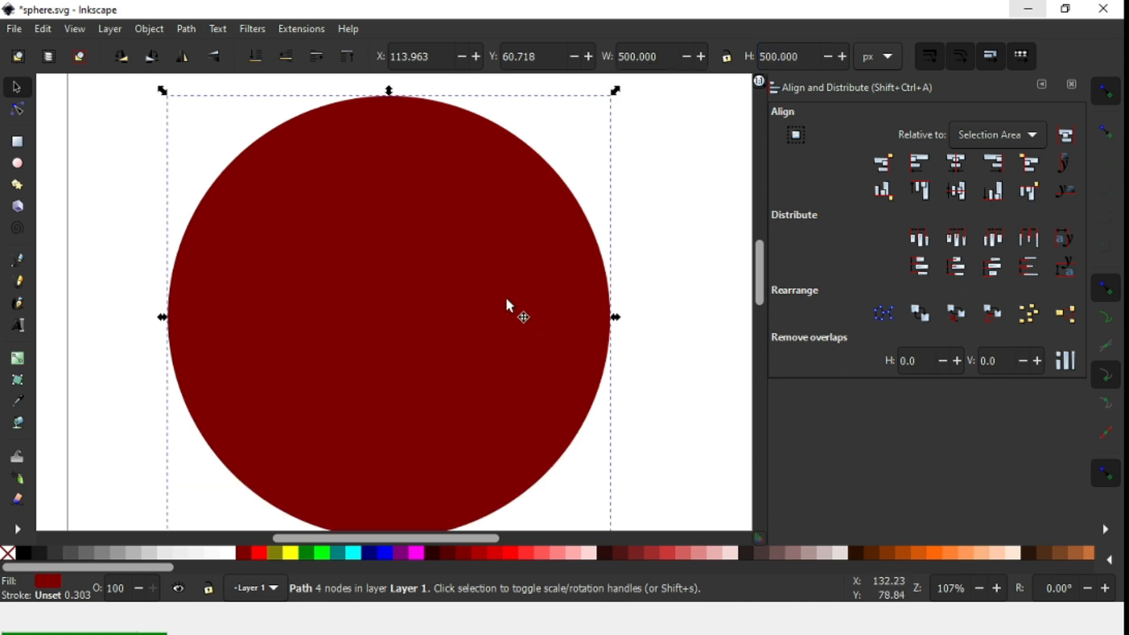
# Move the dark red circle slightly upward on the page and save the document
pyautogui.moveTo(464, 226); pyautogui.dragTo(464, 215)
pyautogui.click(642, 228)
pyautogui.hotkey('ctrl', 's')
# Create an olive 400 × 400 px duplicate of the dark red circle and place it inside the original
pyautogui.click(491, 262)
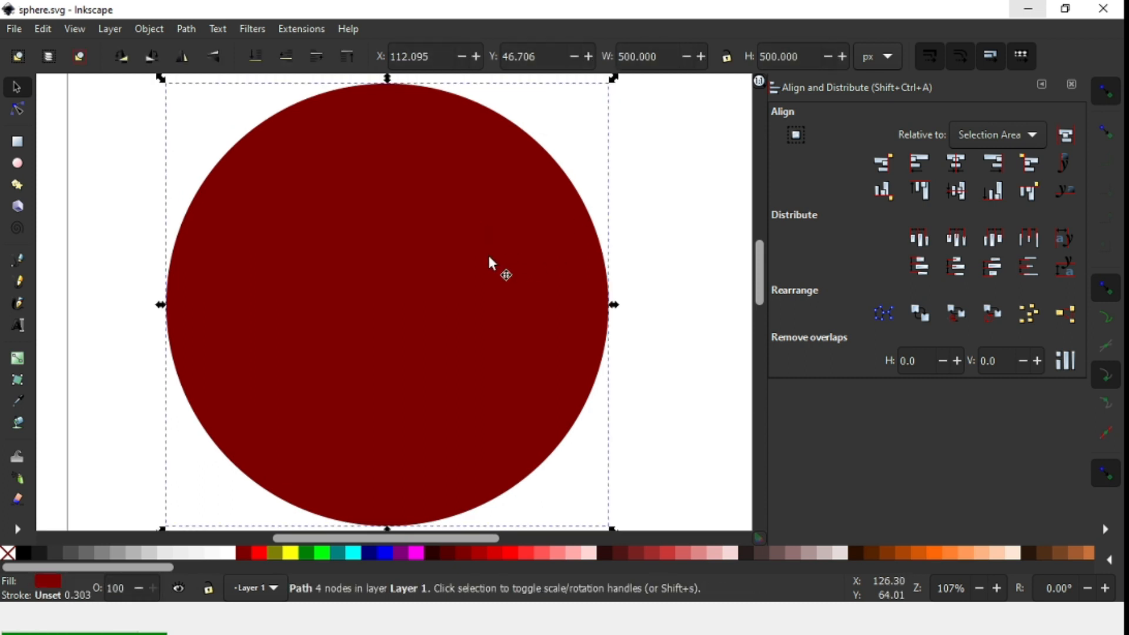
pyautogui.press('ctrl')
pyautogui.hotkey('ctrl', 'd')
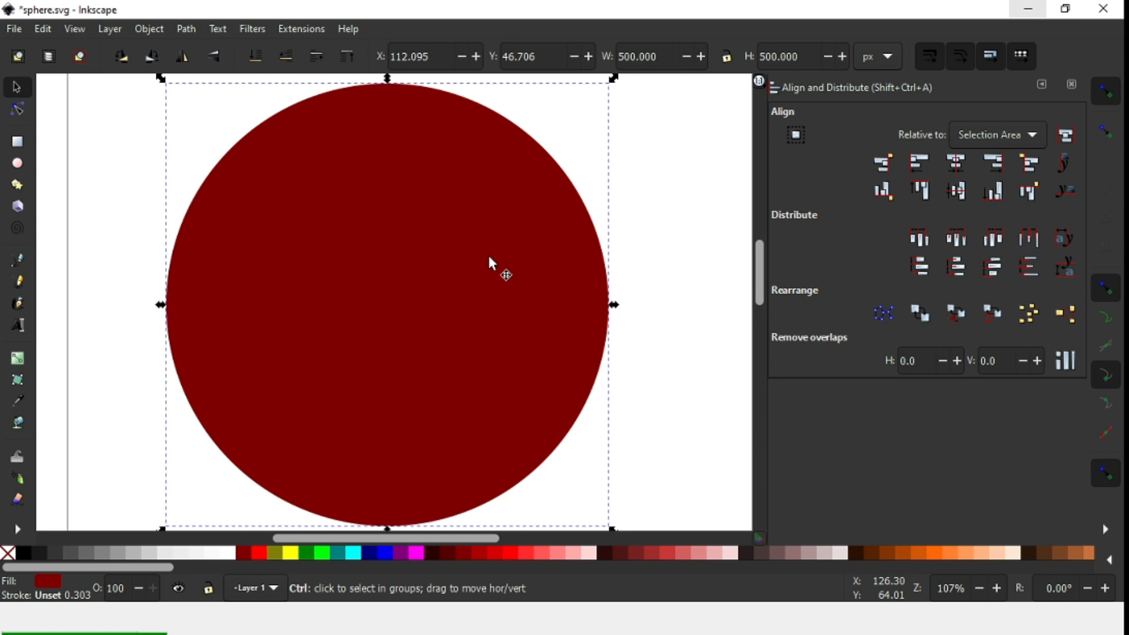
pyautogui.click(277, 558)
pyautogui.doubleClick(661, 57)
pyautogui.write('4')
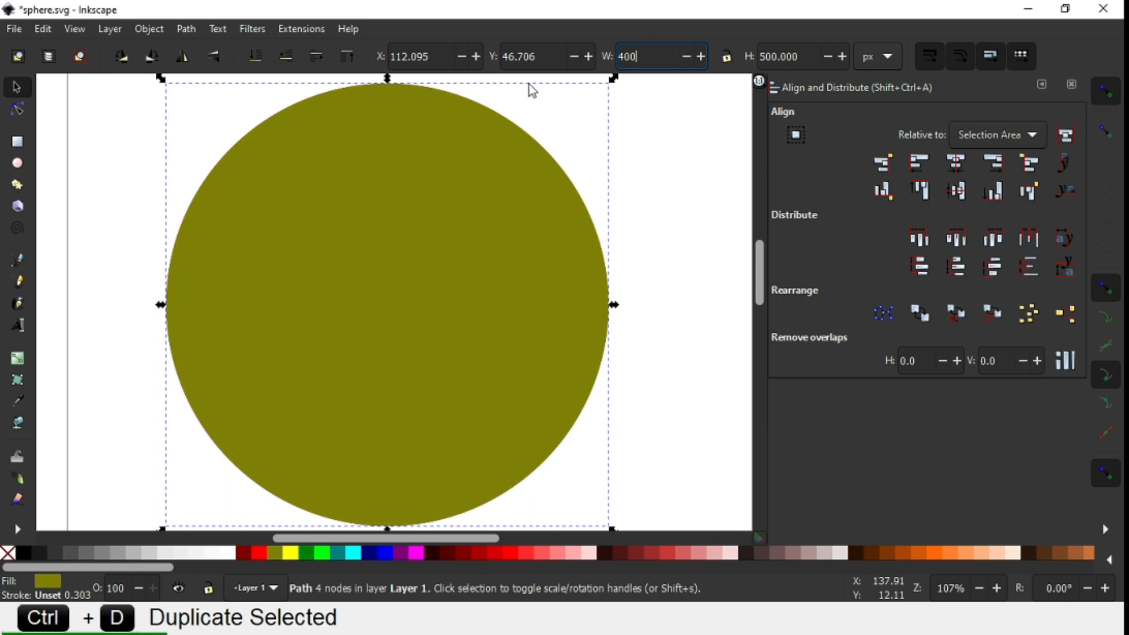
pyautogui.press('Tab')
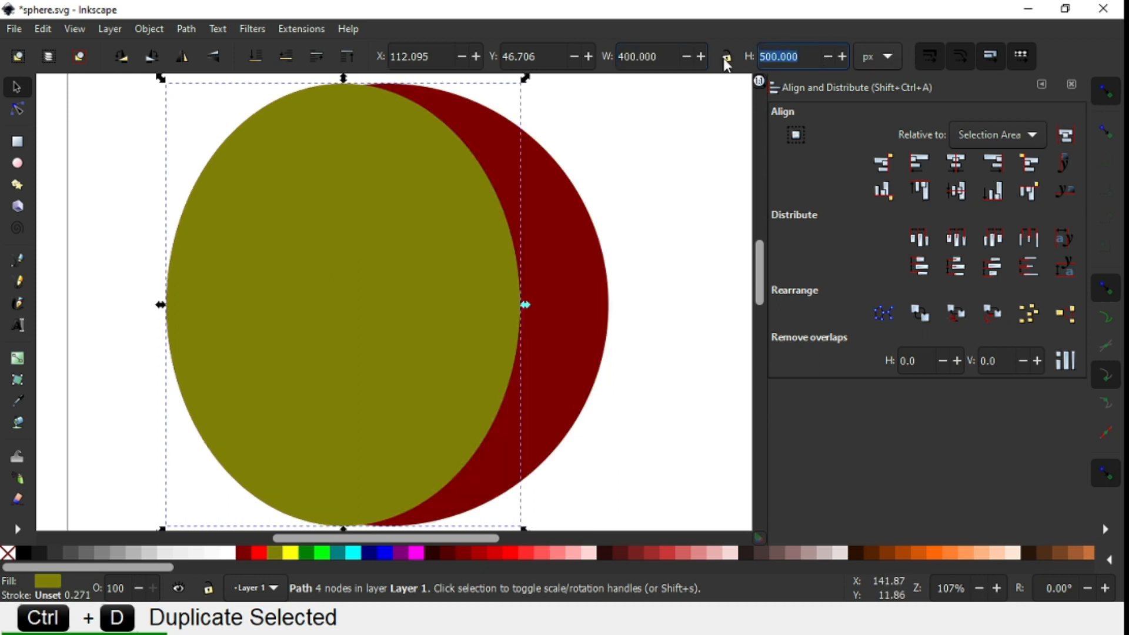
pyautogui.write('400')
pyautogui.press('Return')
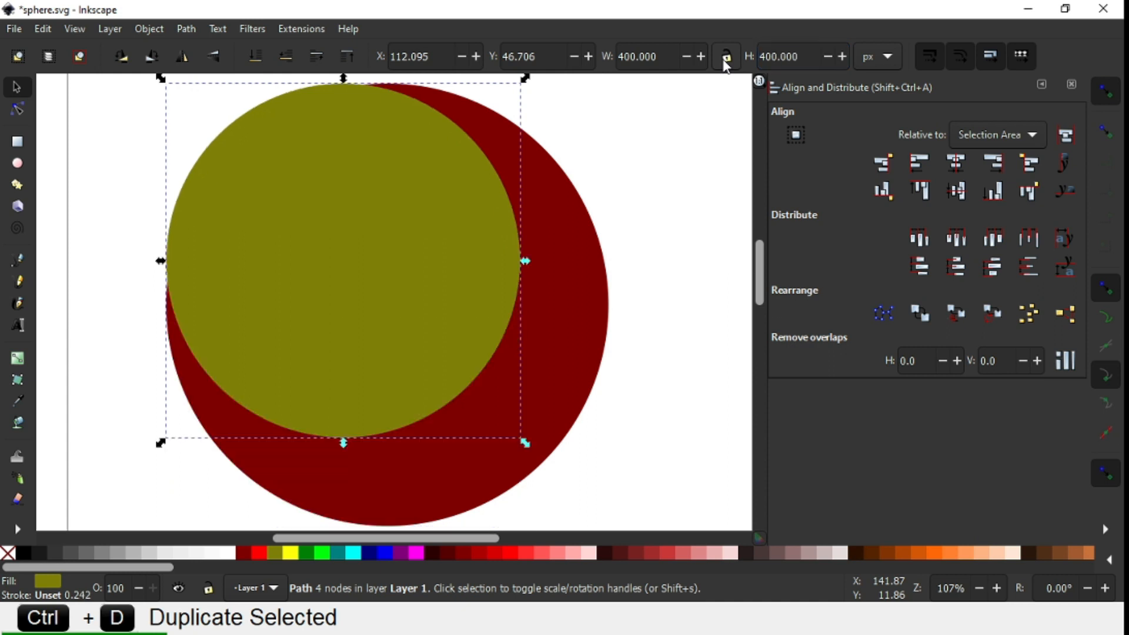
pyautogui.moveTo(386, 295); pyautogui.dragTo(408, 291)
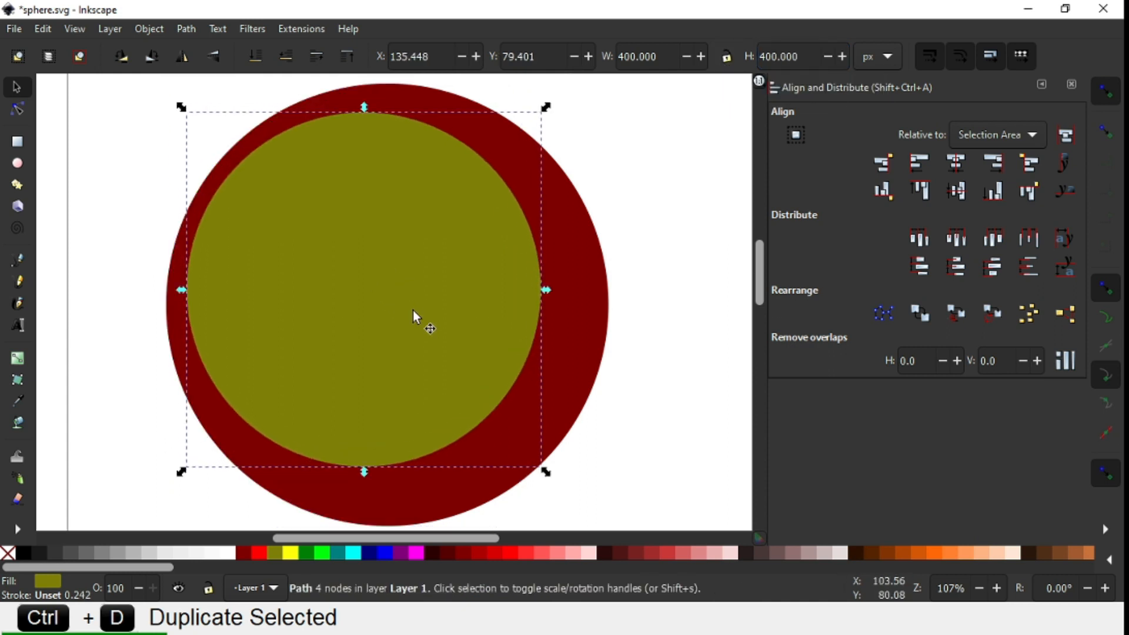
# Create a red 300 × 300 px duplicate of the olive circle and place it inside the olive one
pyautogui.click(499, 553)
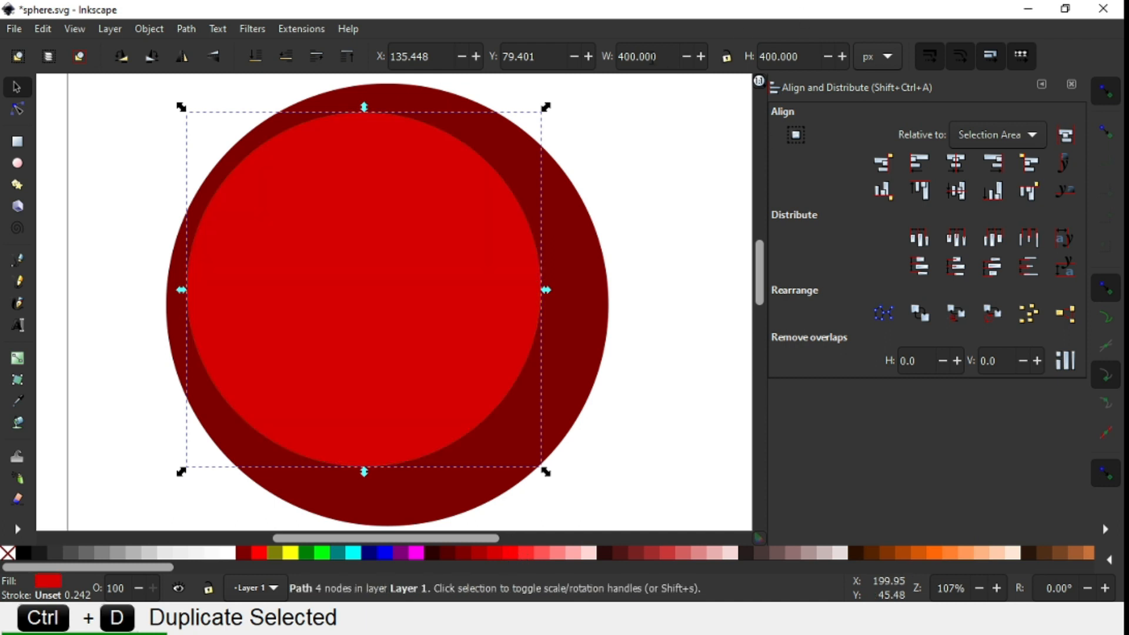
pyautogui.tripleClick(662, 57)
pyautogui.write('3')
pyautogui.press('Return')
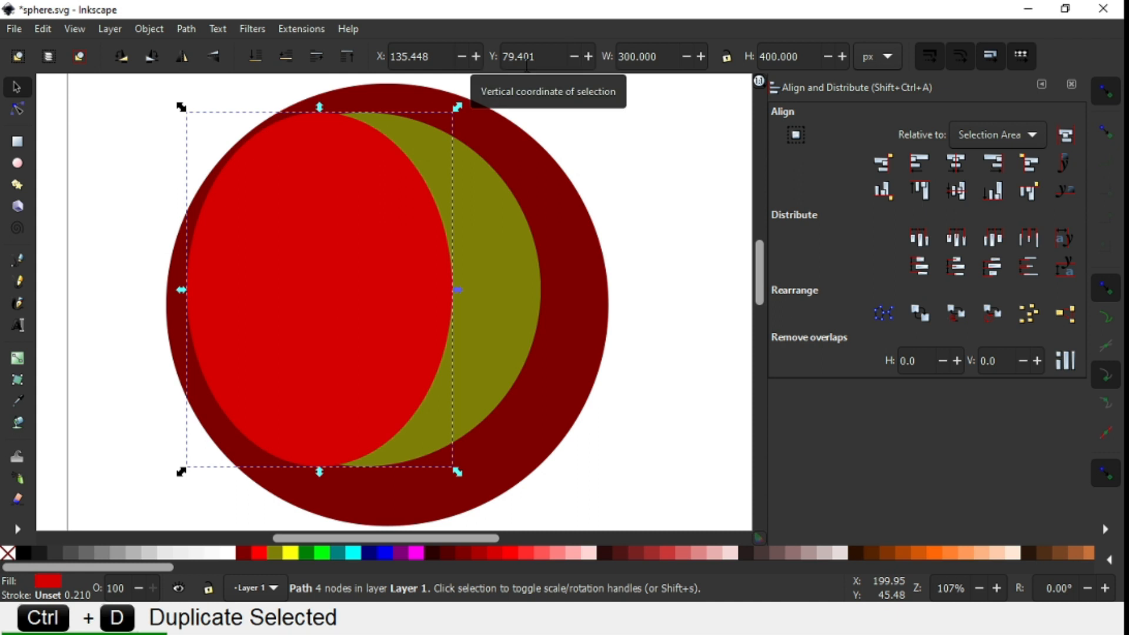
pyautogui.tripleClick(788, 57)
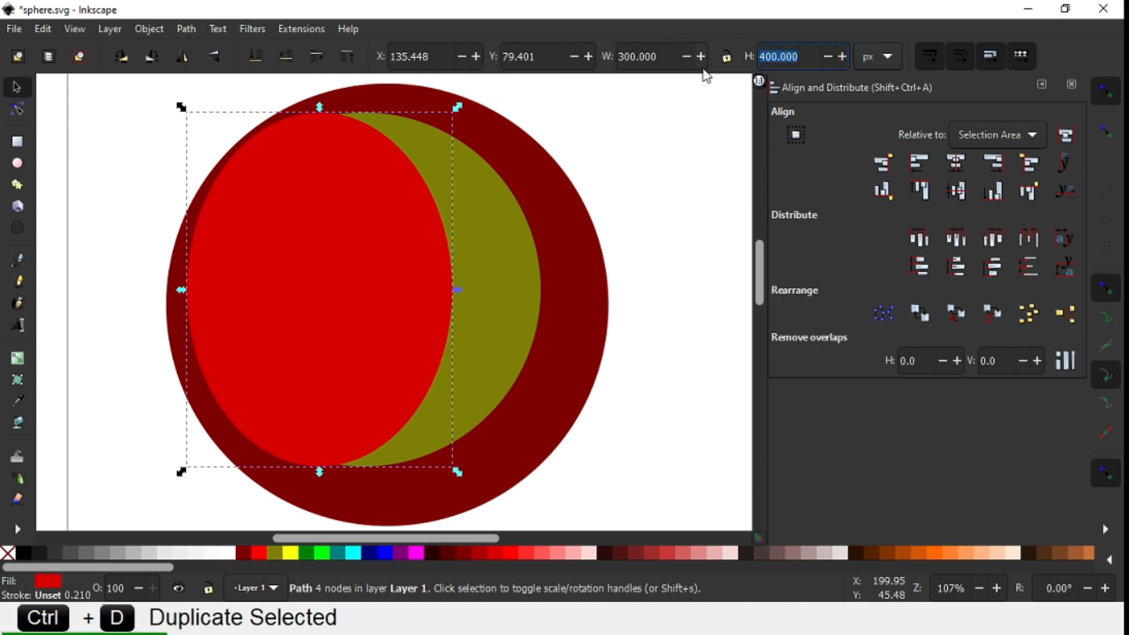
pyautogui.write('3')
pyautogui.press('Return')
pyautogui.moveTo(363, 241); pyautogui.dragTo(364, 278)
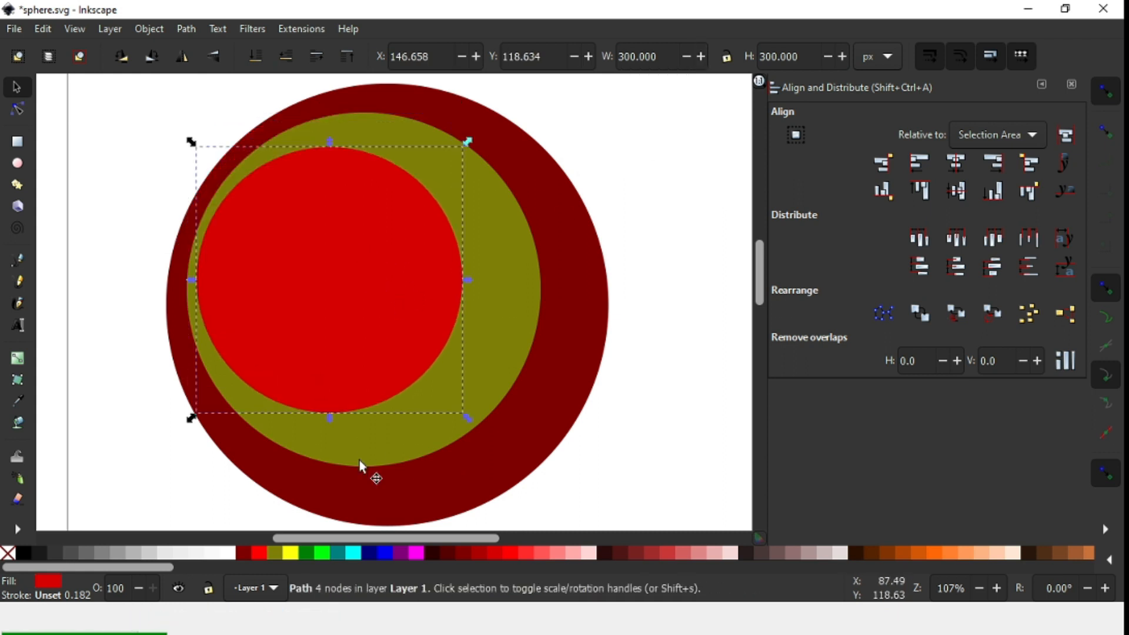
# Create a blue 200 × 200 px duplicate of the red circle and place it inside the red one
pyautogui.click(386, 554)
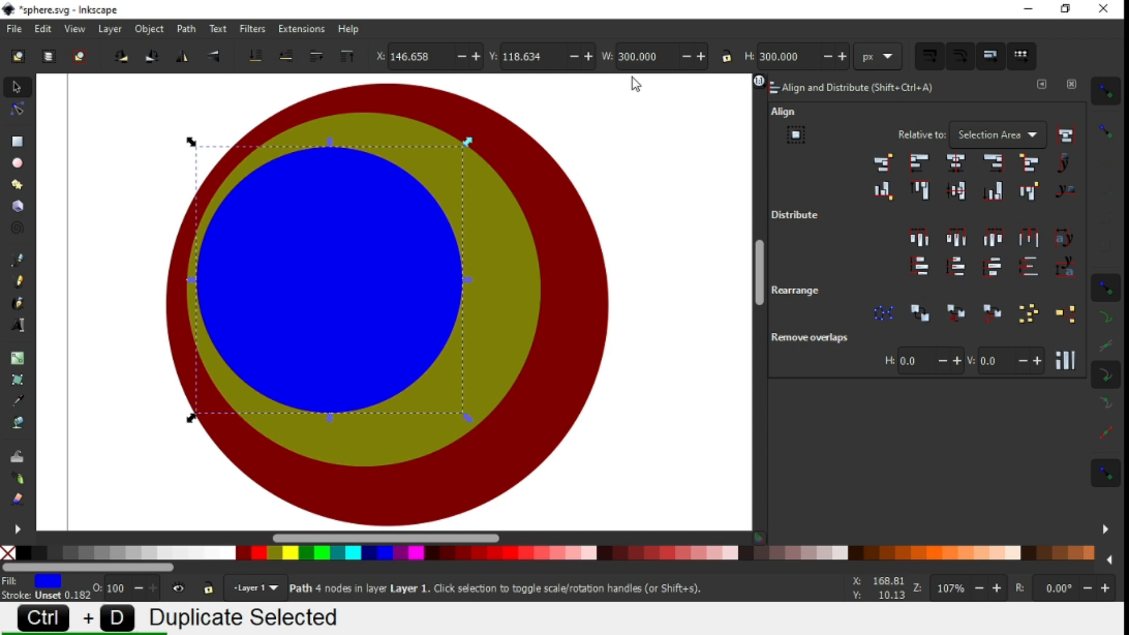
pyautogui.click(659, 56)
pyautogui.write('200')
pyautogui.press('Return')
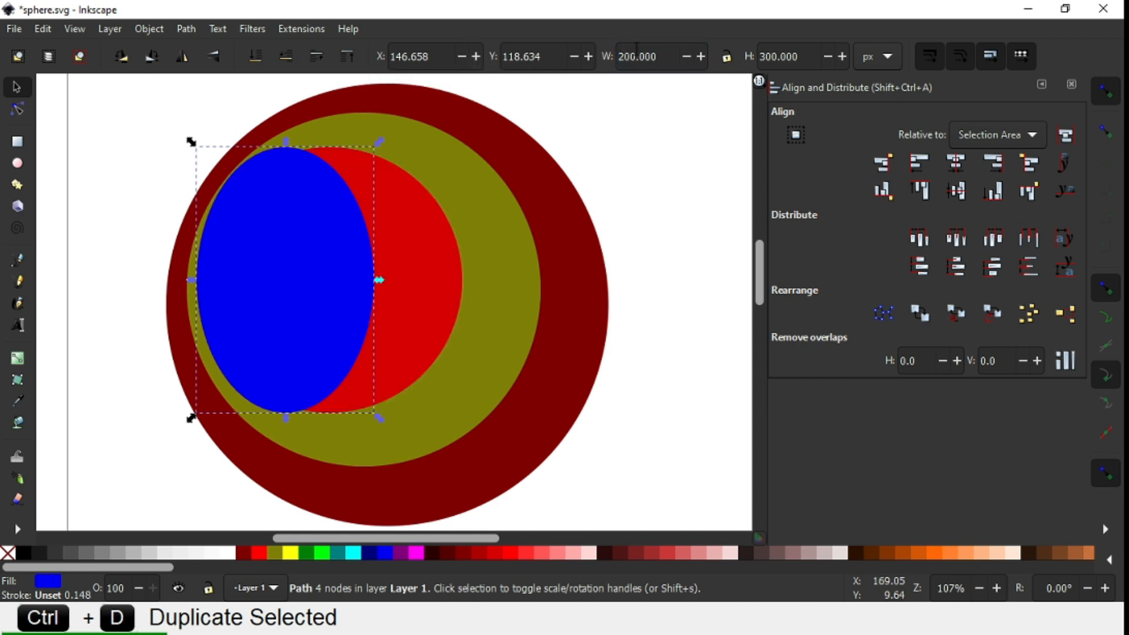
pyautogui.click(800, 57)
pyautogui.write('200')
pyautogui.press('Return')
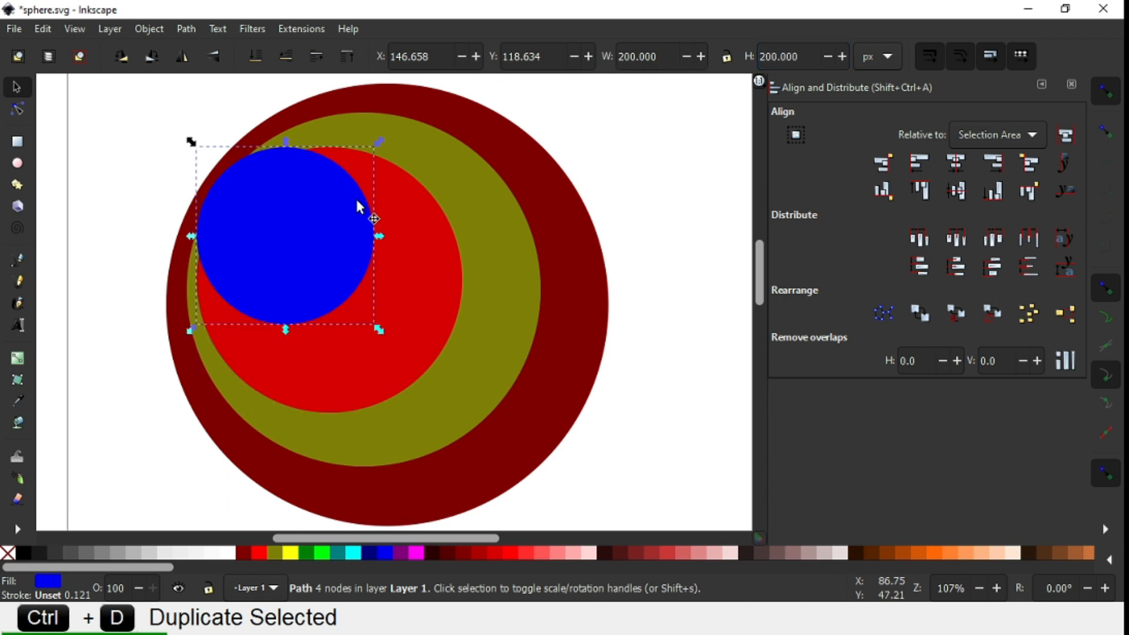
pyautogui.moveTo(288, 252); pyautogui.dragTo(297, 281)
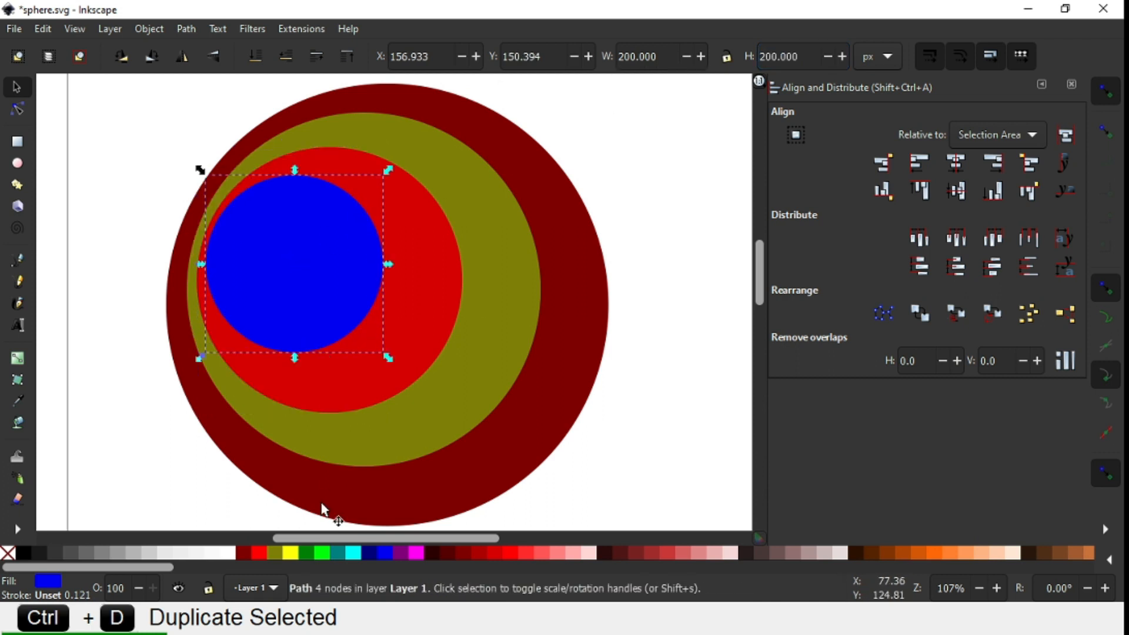
# Create a green 100 × 100 px duplicate of the blue circle and save the document
pyautogui.click(309, 553)
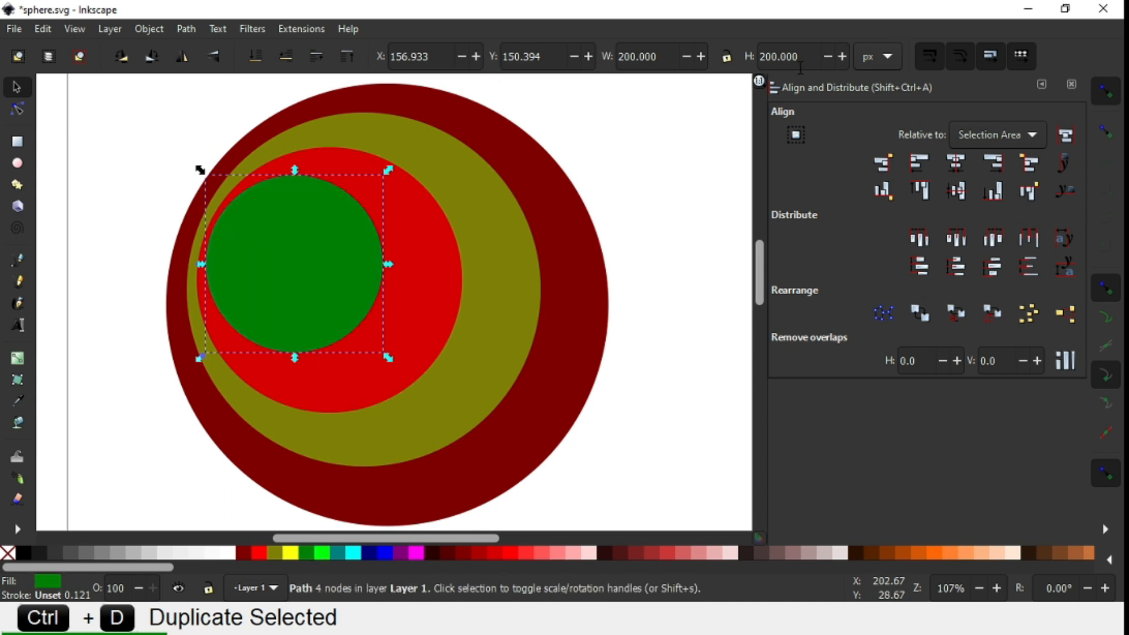
pyautogui.write('1')
pyautogui.press('Return')
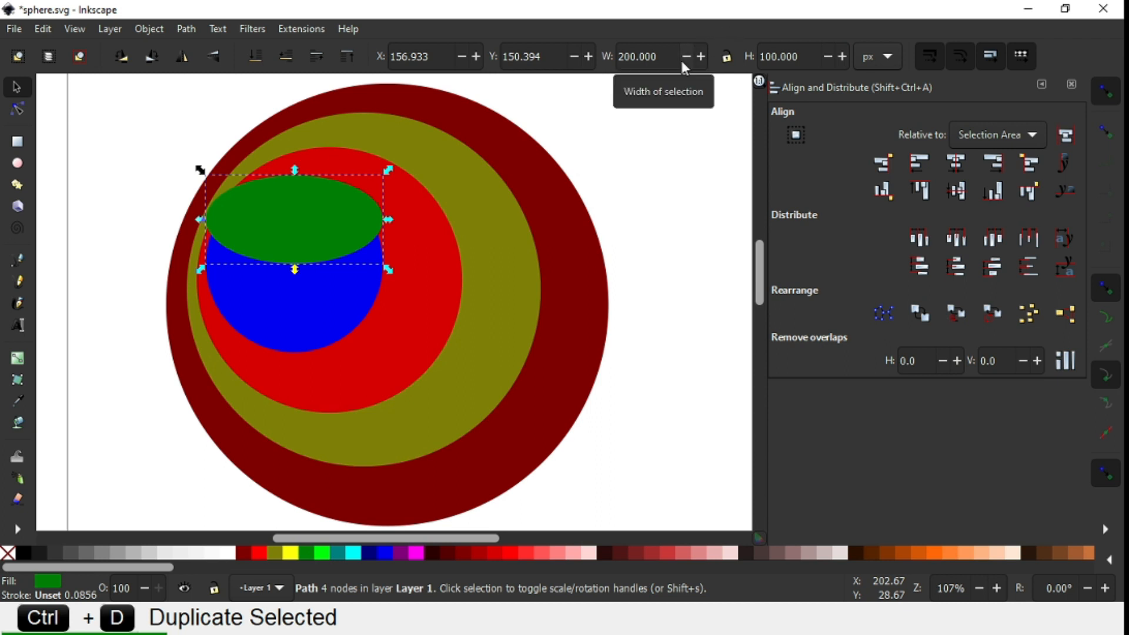
pyautogui.click(660, 61)
pyautogui.write('1')
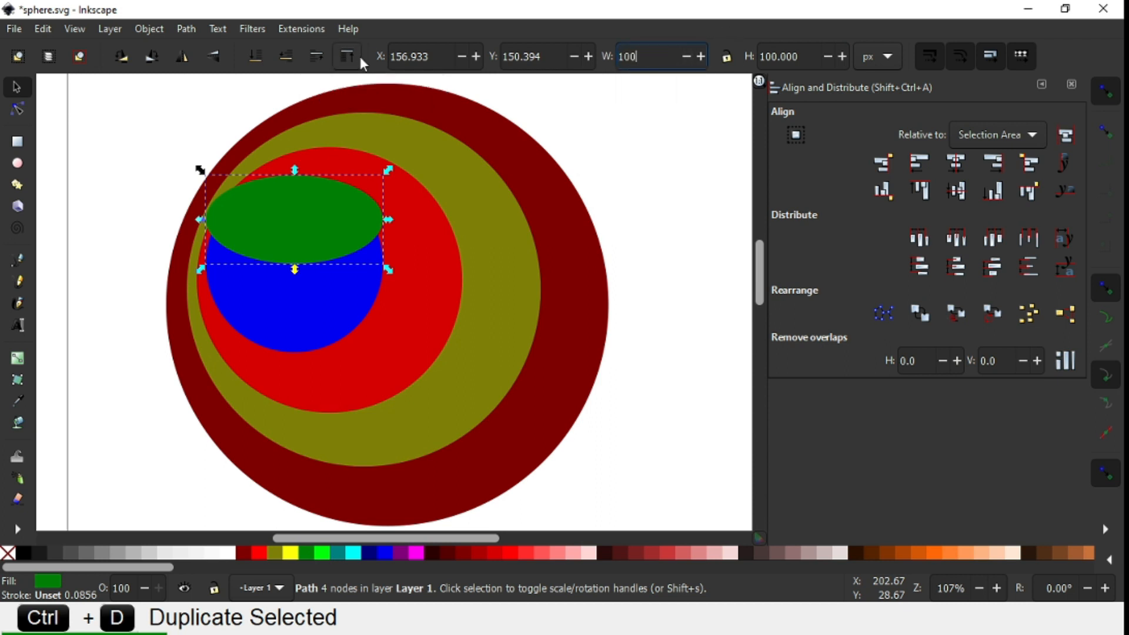
pyautogui.write('00')
pyautogui.press('Return')
pyautogui.hotkey('ctrl', 's')
pyautogui.click(598, 155)
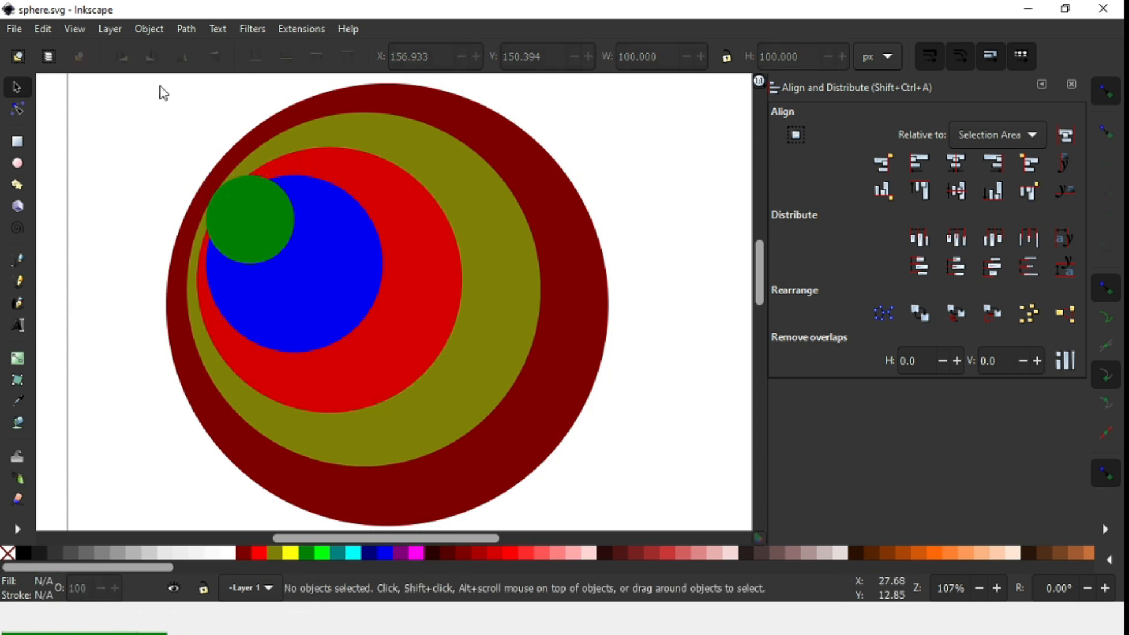
# Align all five circles by their right edges, centred on the horizontal axis, and save the document
pyautogui.moveTo(138, 80); pyautogui.dragTo(622, 528)
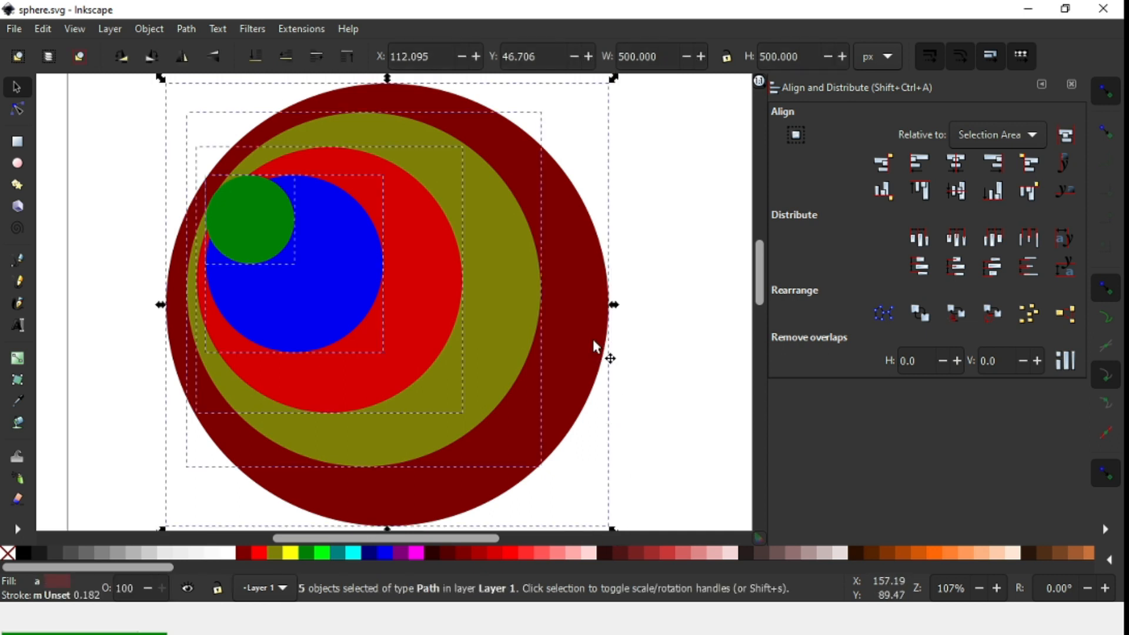
pyautogui.click(998, 165)
pyautogui.click(996, 192)
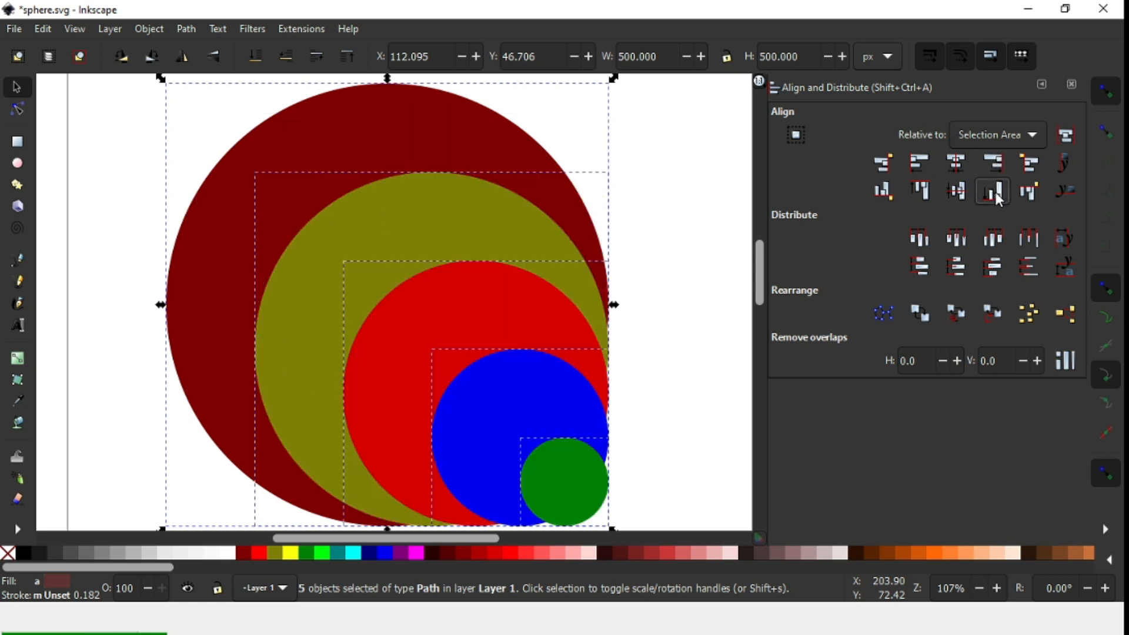
pyautogui.click(957, 192)
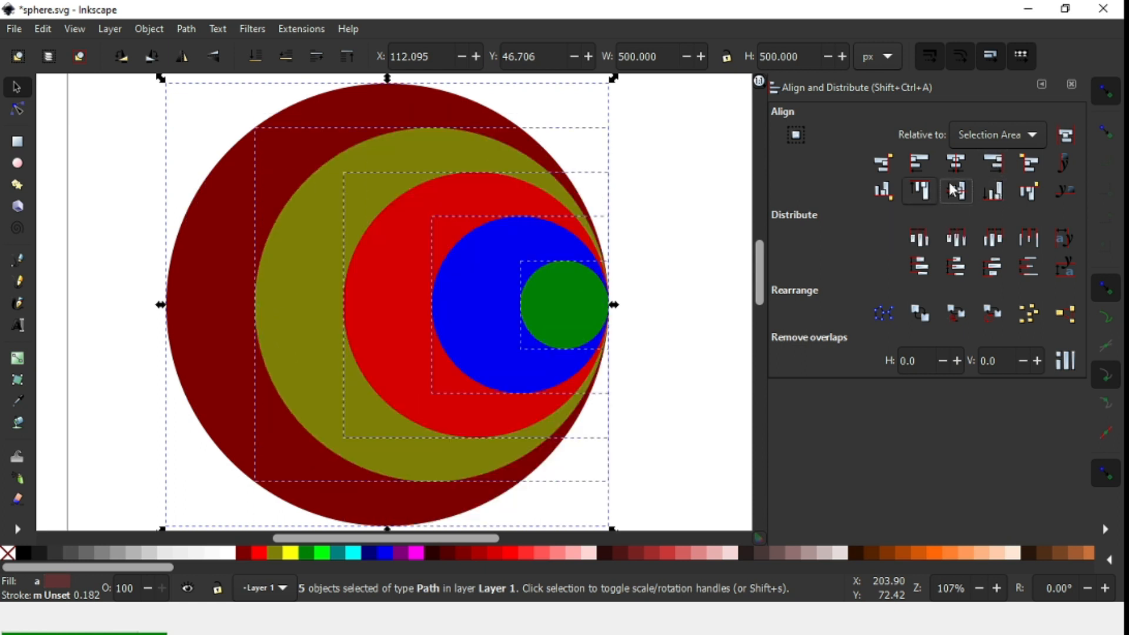
pyautogui.click(997, 170)
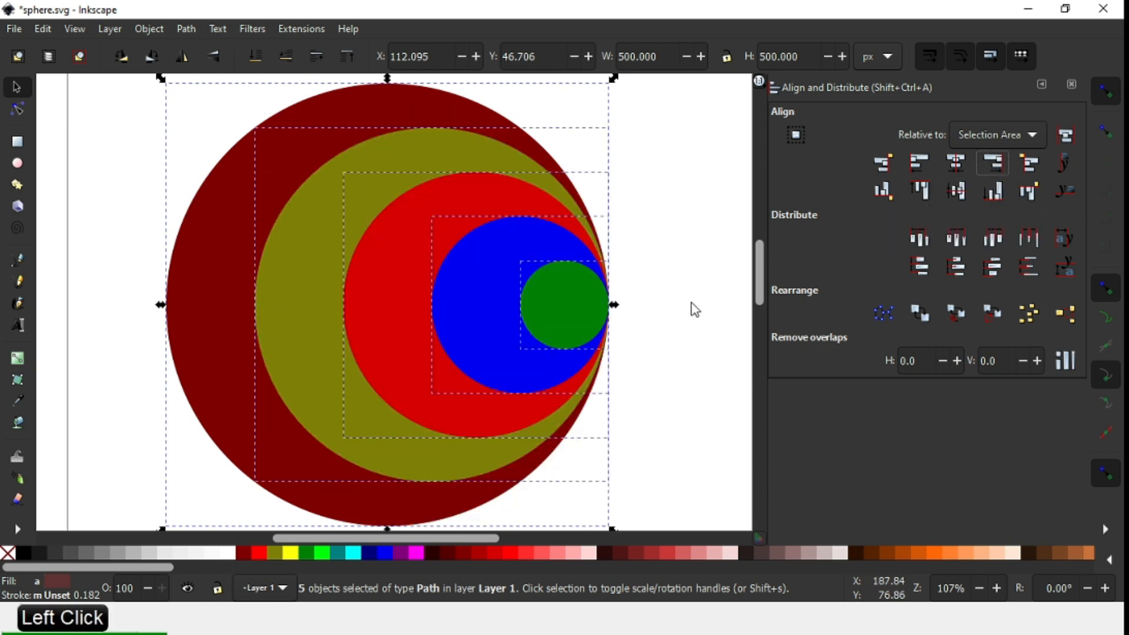
pyautogui.click(658, 326)
pyautogui.hotkey('ctrl', 's')
# Cut a duplicate of the olive circle out of the dark red circle with the Difference operation
pyautogui.click(293, 305)
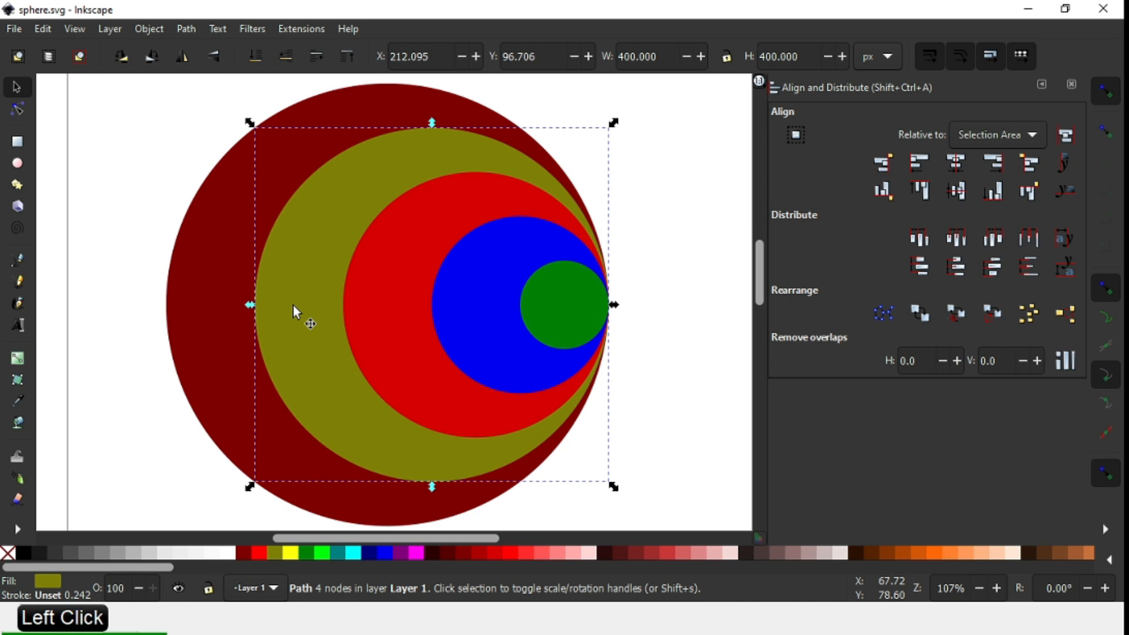
pyautogui.press('ctrl')
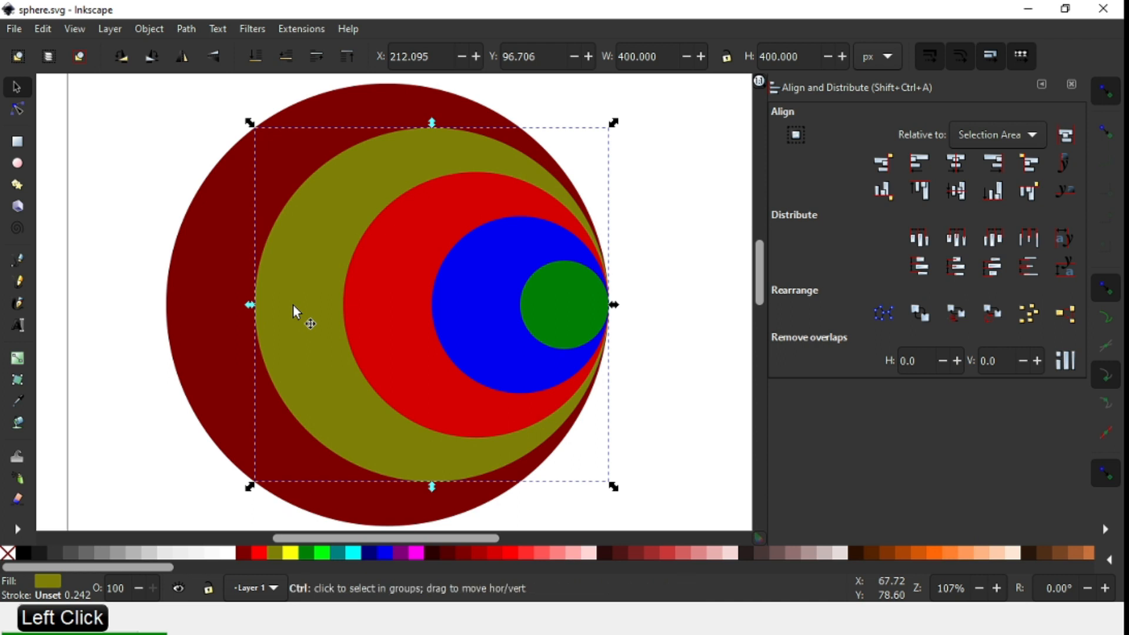
pyautogui.hotkey('ctrl', 'd')
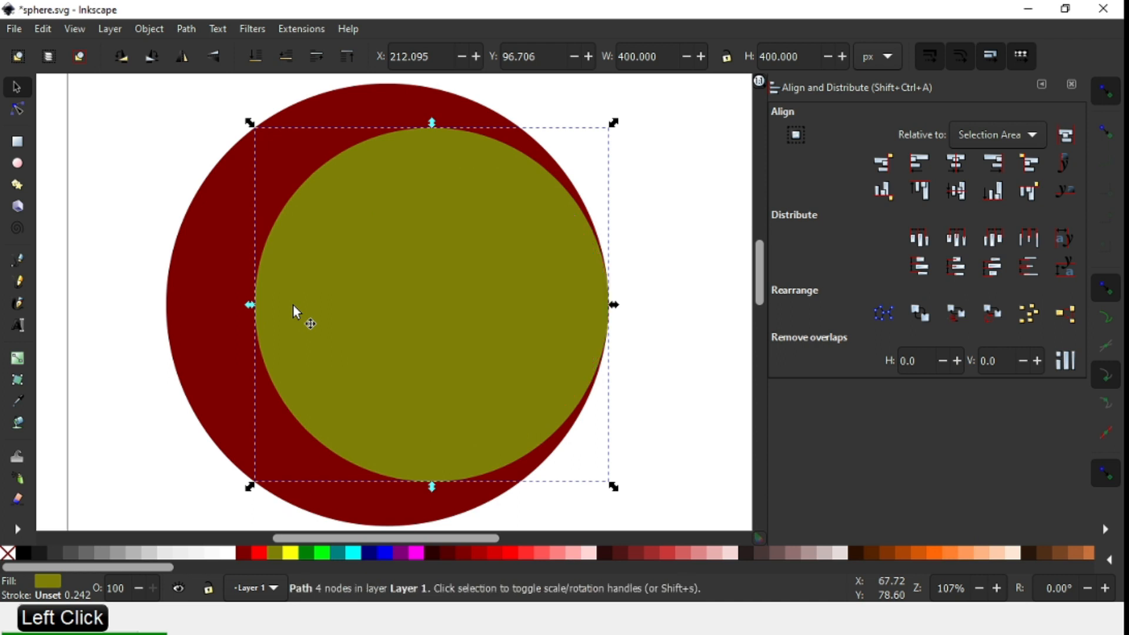
pyautogui.keyDown('shift'); pyautogui.click(199, 288); pyautogui.keyUp('shift')
pyautogui.click(187, 29)
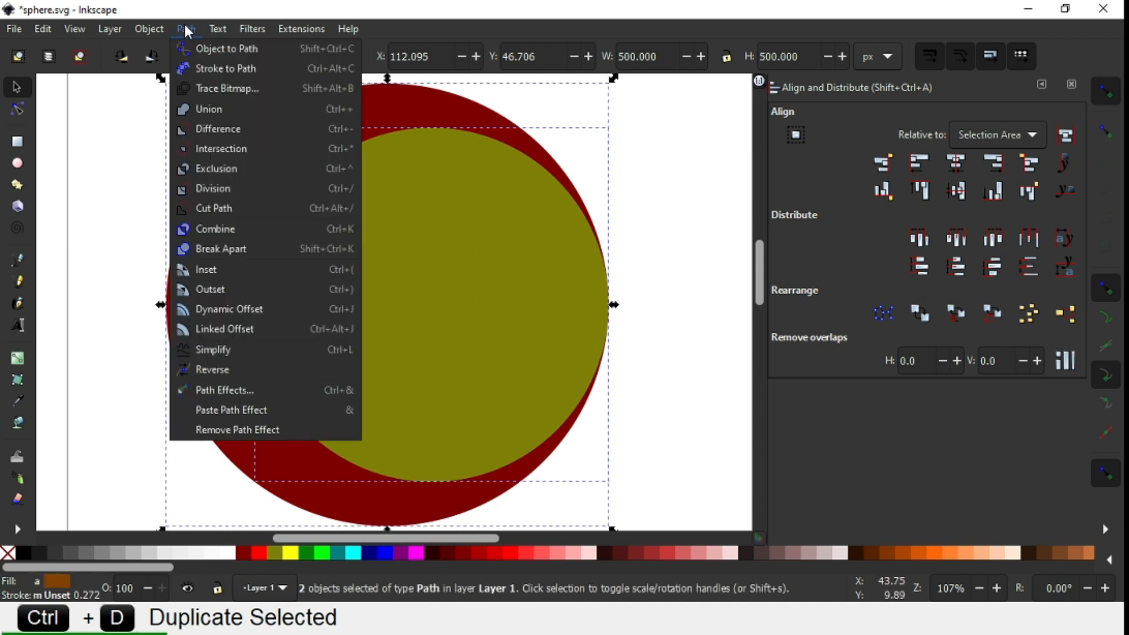
pyautogui.click(209, 125)
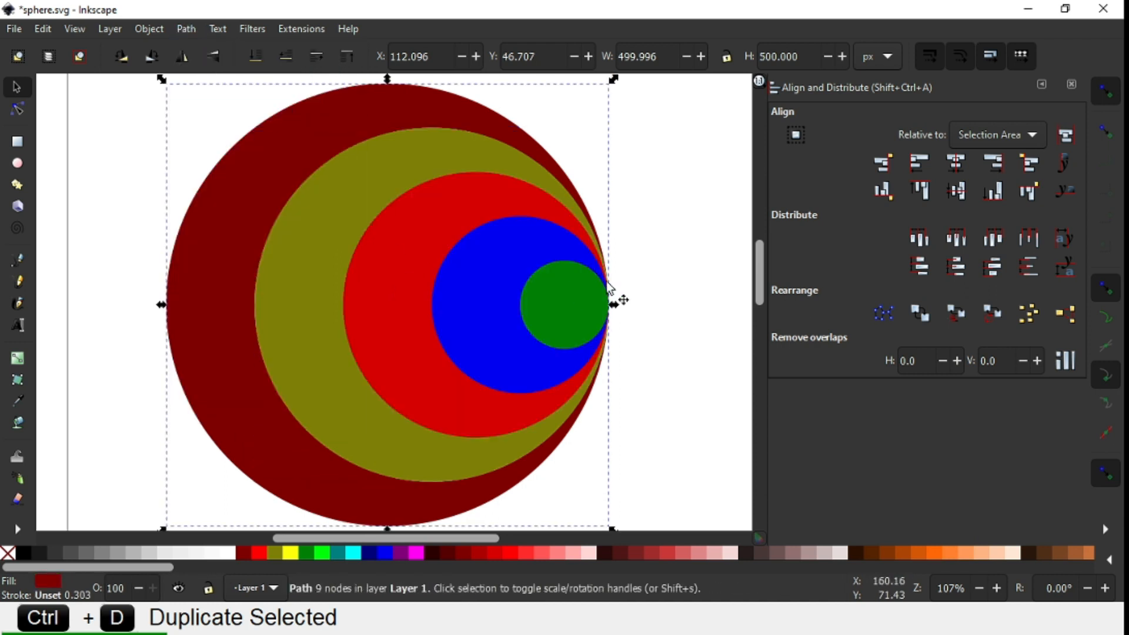
pyautogui.click(675, 262)
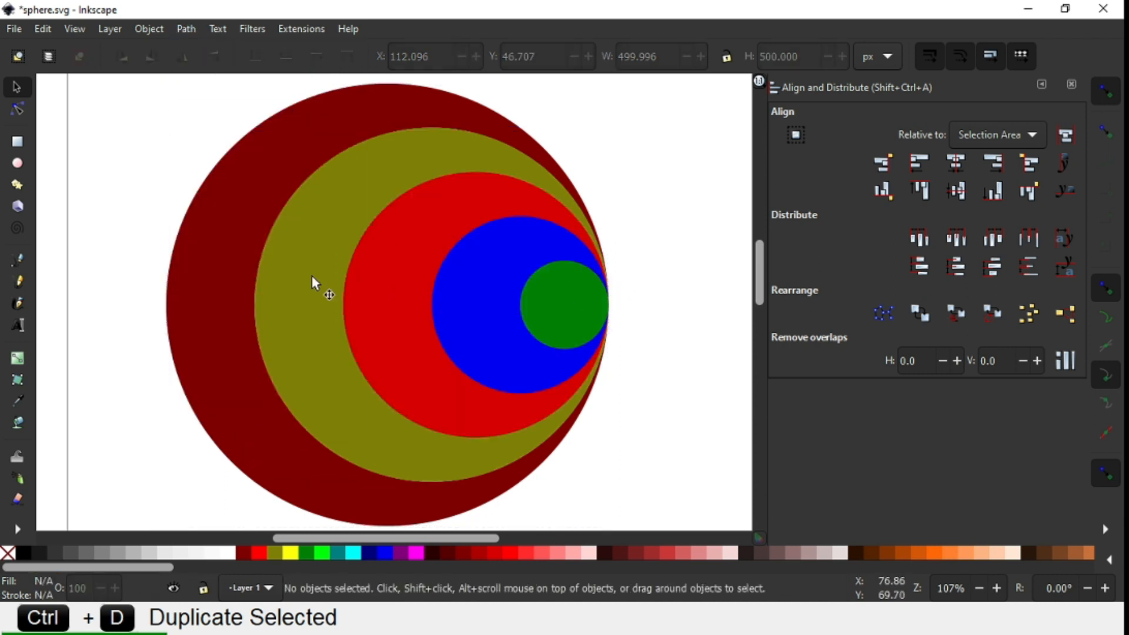
# Cut a duplicate of the red circle out of the olive circle with the Difference operation
pyautogui.click(385, 342)
pyautogui.hotkey('ctrl', 'd')
pyautogui.keyDown('shift'); pyautogui.click(299, 302); pyautogui.keyUp('shift')
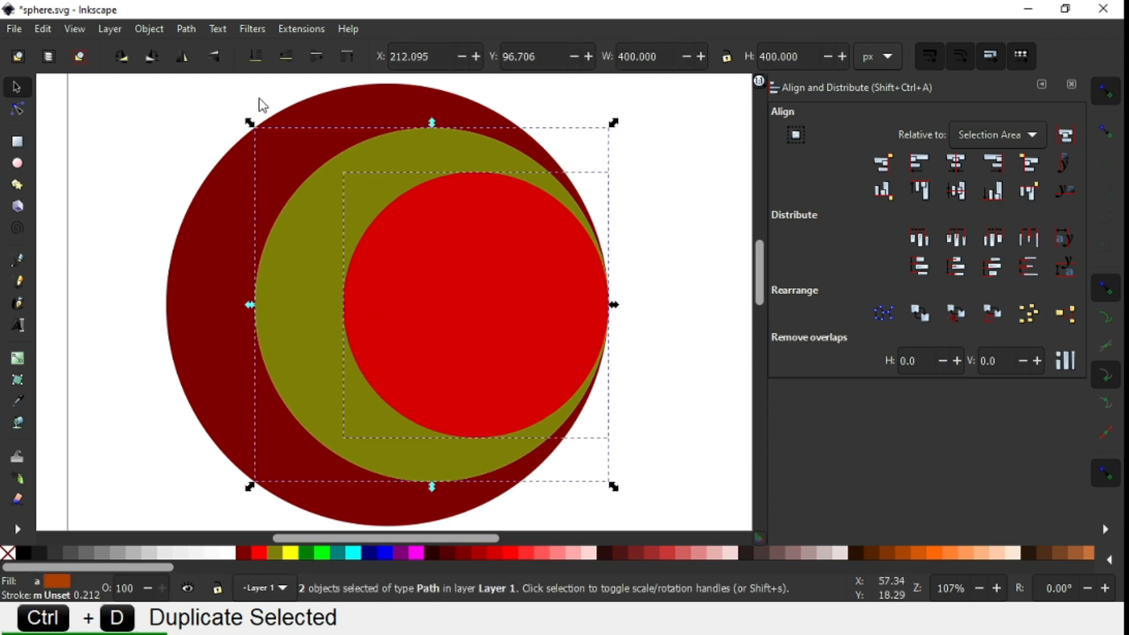
pyautogui.click(186, 29)
pyautogui.click(224, 129)
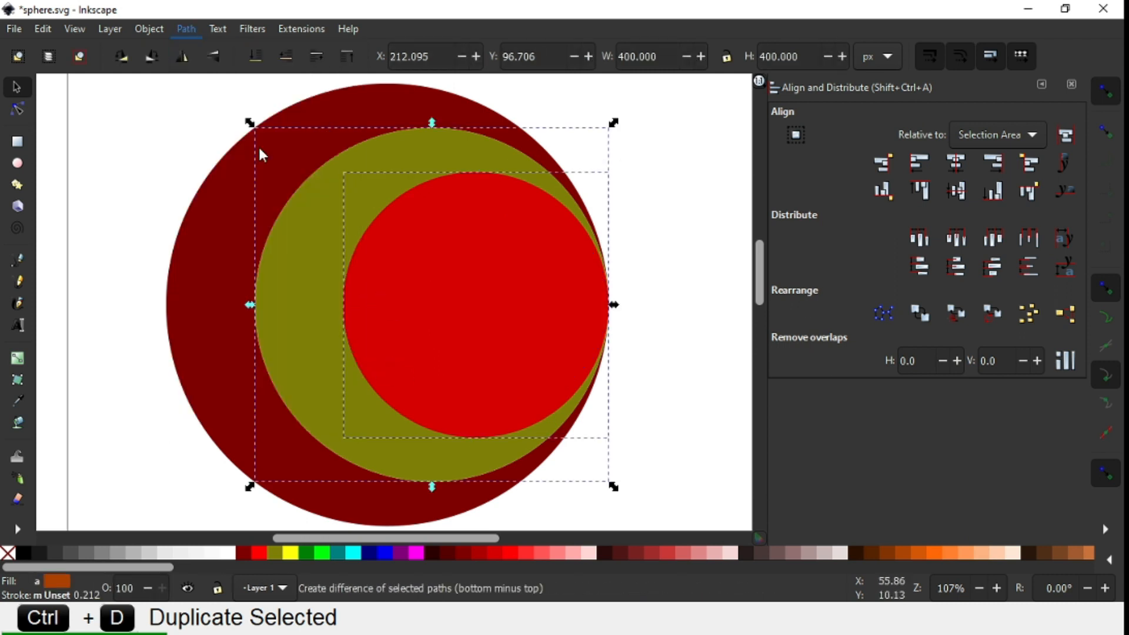
pyautogui.click(650, 433)
# Cut a duplicate of the blue circle out of the red circle with the Difference operation
pyautogui.click(498, 362)
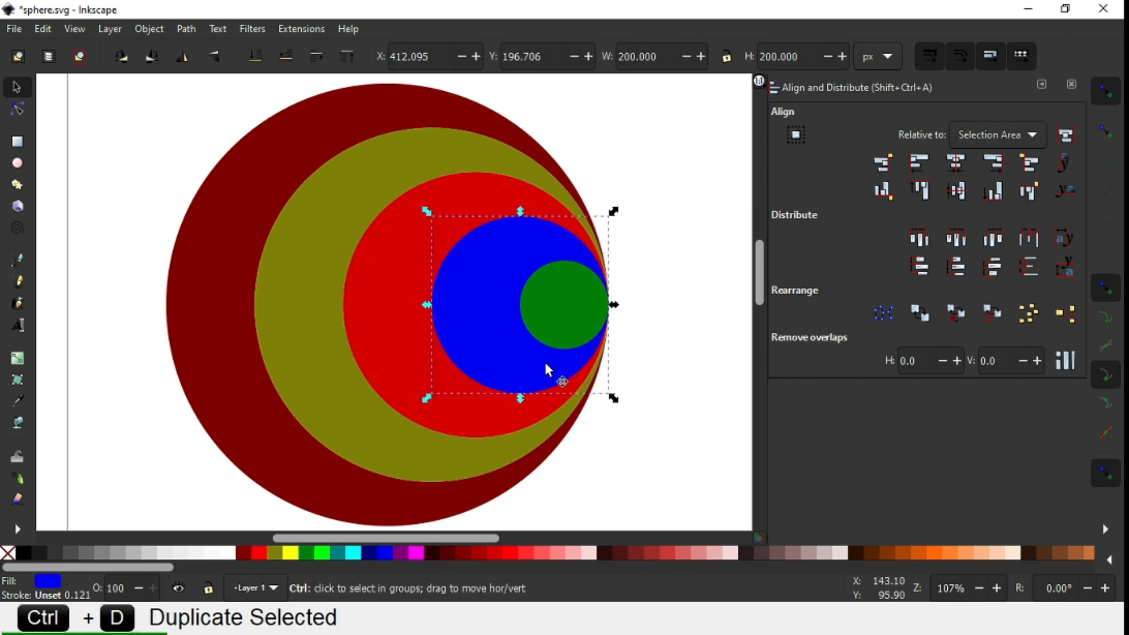
pyautogui.hotkey('ctrl', 'd')
pyautogui.keyDown('shift'); pyautogui.click(356, 287); pyautogui.keyUp('shift')
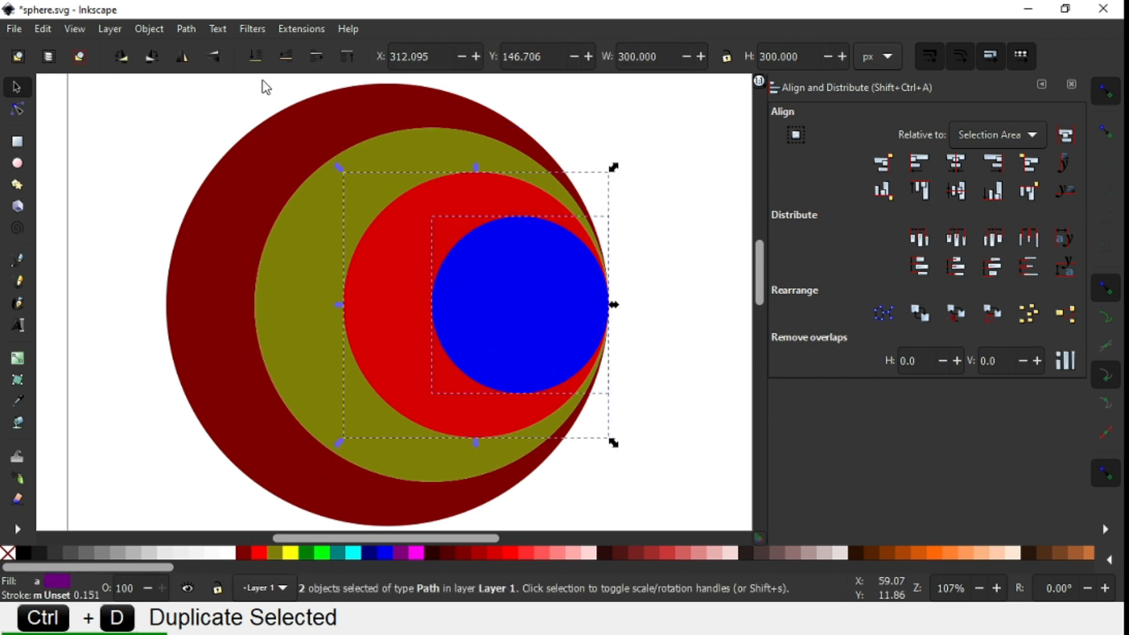
pyautogui.click(186, 29)
pyautogui.click(226, 130)
pyautogui.click(664, 422)
# Cut a duplicate of the green circle out of the blue circle with the Difference operation and save the document
pyautogui.click(567, 313)
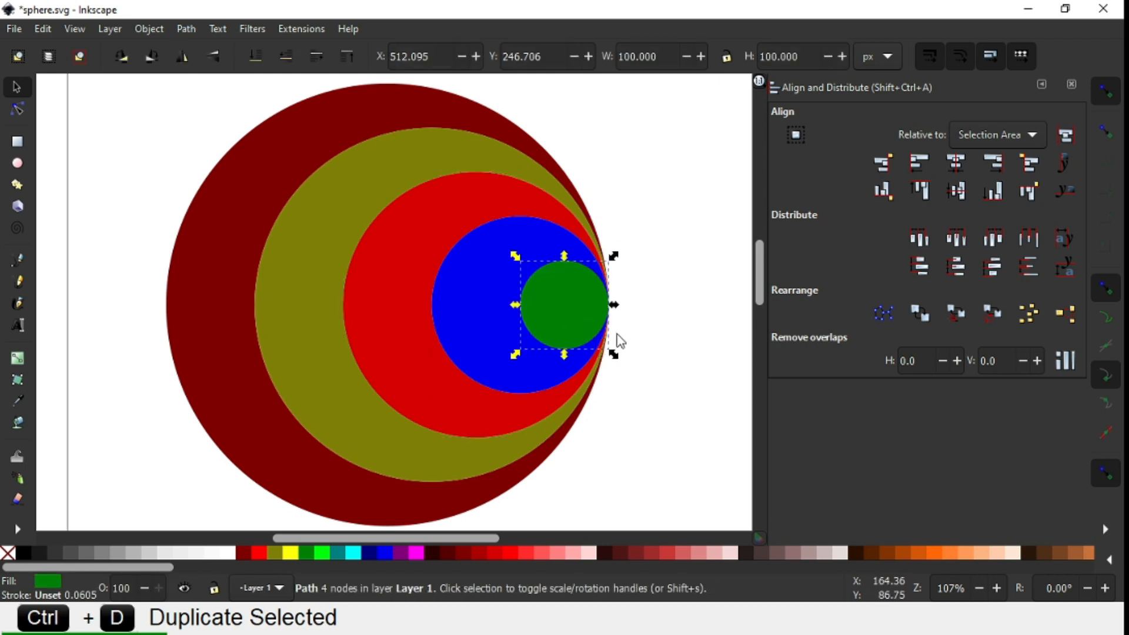
pyautogui.keyDown('shift'); pyautogui.click(471, 293); pyautogui.keyUp('shift')
pyautogui.click(187, 29)
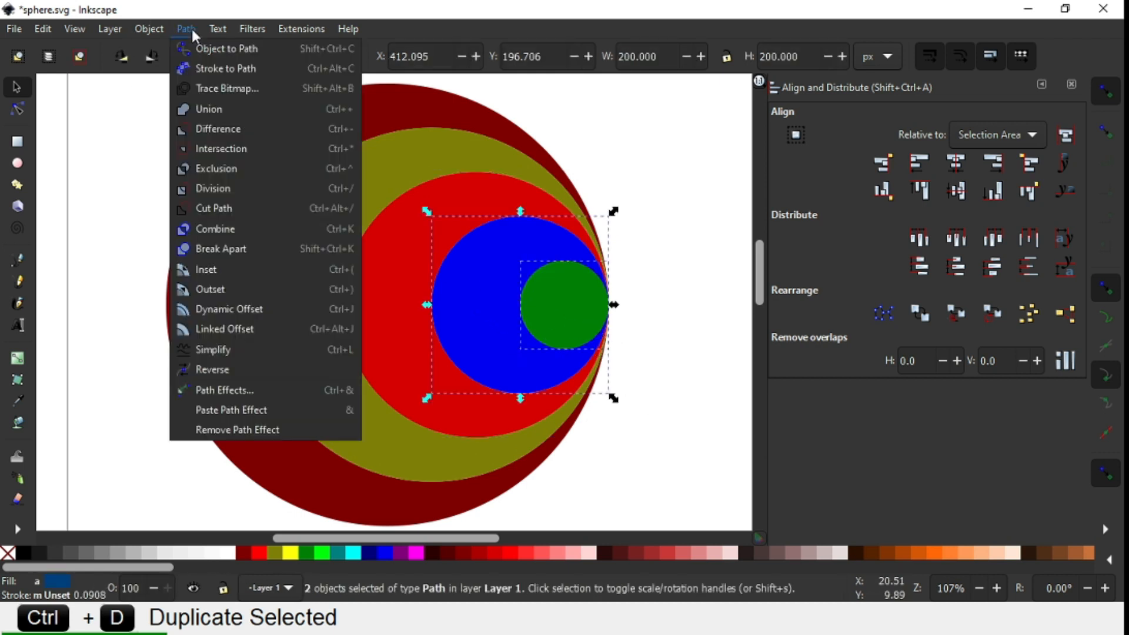
pyautogui.click(231, 128)
pyautogui.click(655, 349)
pyautogui.hotkey('ctrl', 's')
pyautogui.press('-')
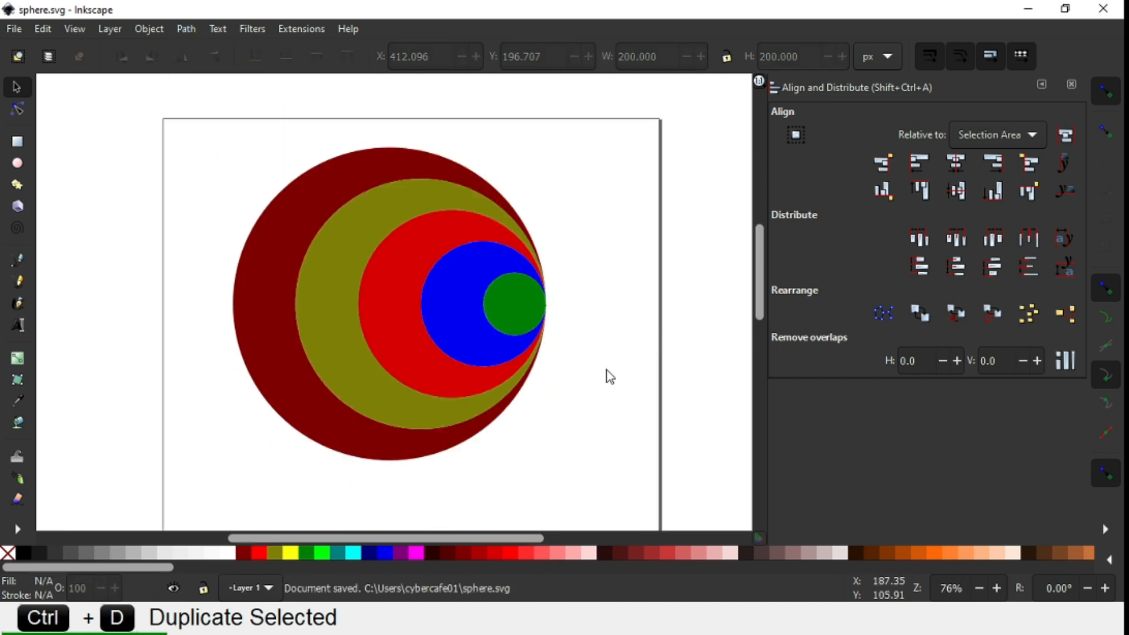
# Duplicate all five nested shapes, place one set beyond the page's upper right corner, and save the document
pyautogui.click(15, 141)
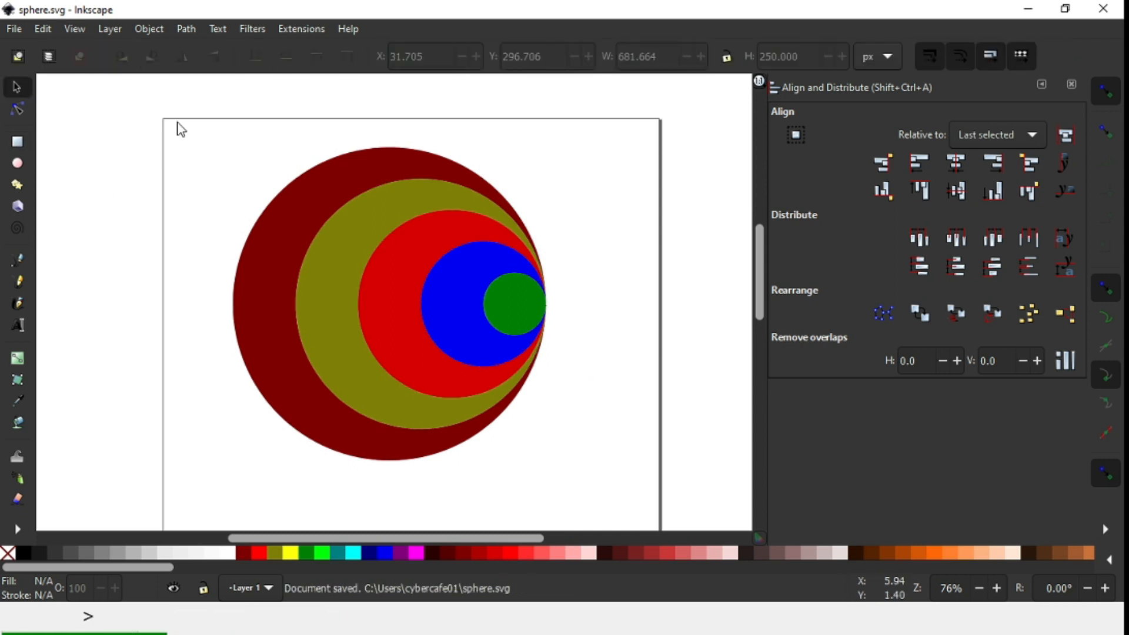
pyautogui.moveTo(177, 122); pyautogui.dragTo(600, 479)
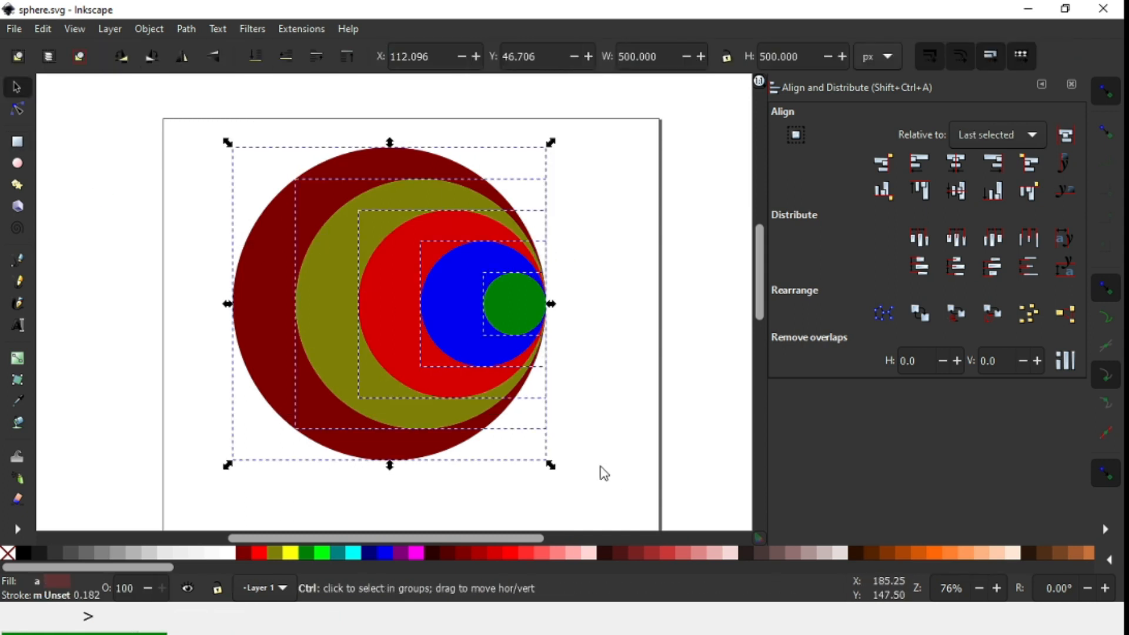
pyautogui.hotkey('ctrl', 'd')
pyautogui.moveTo(282, 384); pyautogui.dragTo(605, 171)
pyautogui.click(618, 377)
pyautogui.hotkey('ctrl', 's')
pyautogui.hotkey('ctrl', 's')
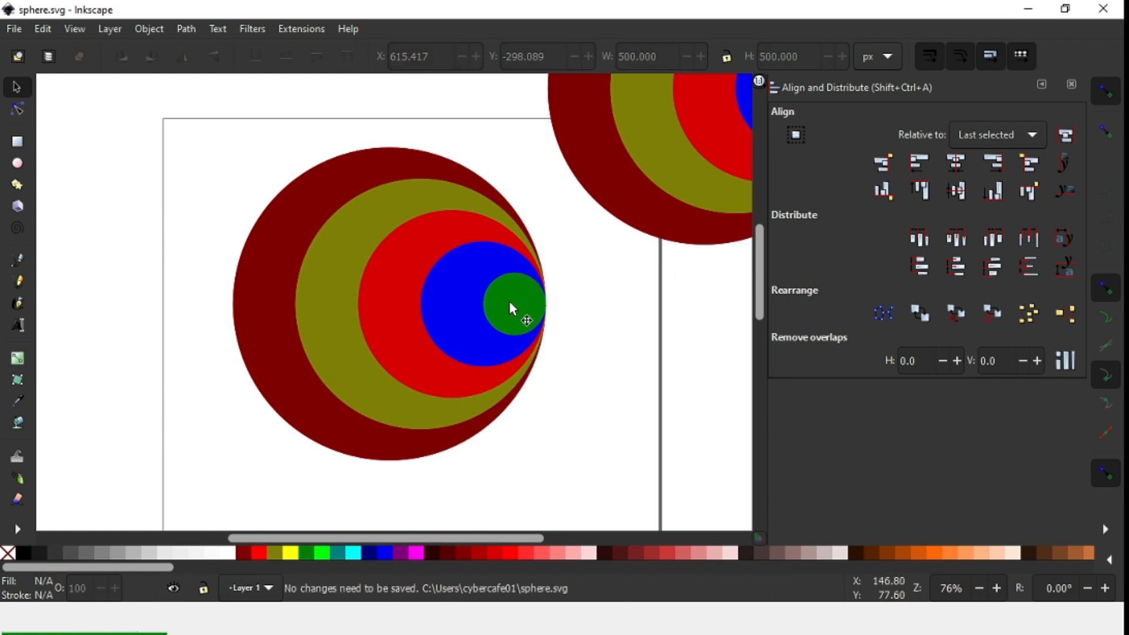
# Draw a green rectangle about 689 × 334 px over the lower half of the nested shapes on the page
pyautogui.click(18, 142)
pyautogui.moveTo(210, 299); pyautogui.dragTo(605, 507)
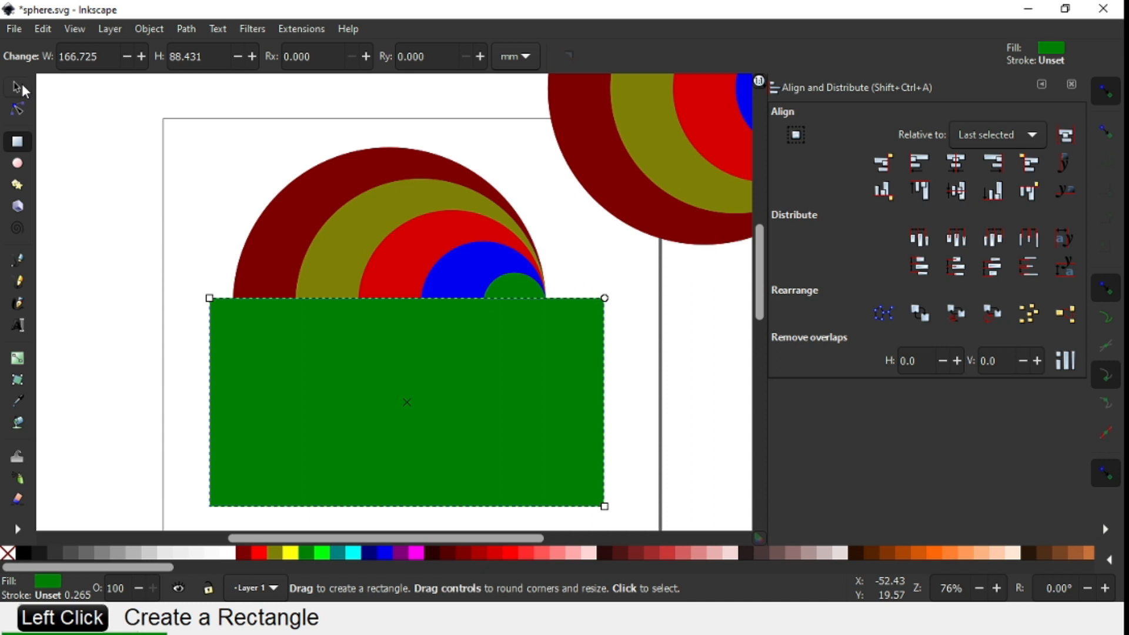
pyautogui.click(18, 87)
pyautogui.moveTo(611, 404); pyautogui.dragTo(629, 405)
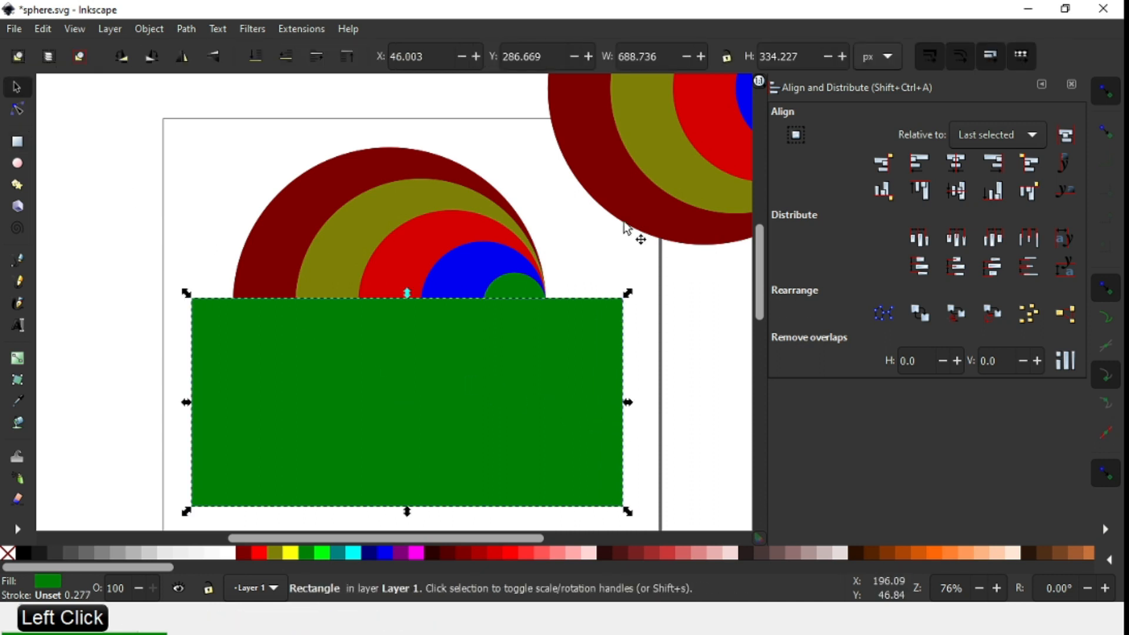
# Set the rectangle's height to 250 px and align its bottom edge with that of the dark red crescent
pyautogui.click(887, 59)
pyautogui.click(887, 58)
pyautogui.click(807, 61)
pyautogui.moveTo(807, 61); pyautogui.dragTo(694, 63)
pyautogui.write('250')
pyautogui.press('Return')
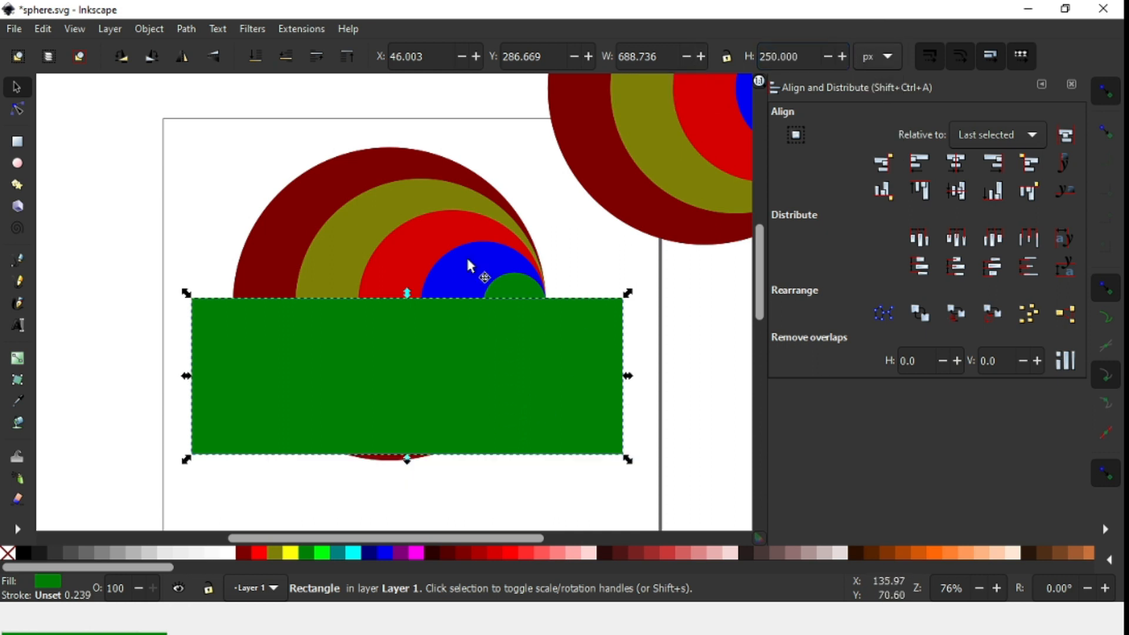
pyautogui.keyDown('shift'); pyautogui.click(367, 161); pyautogui.keyUp('shift')
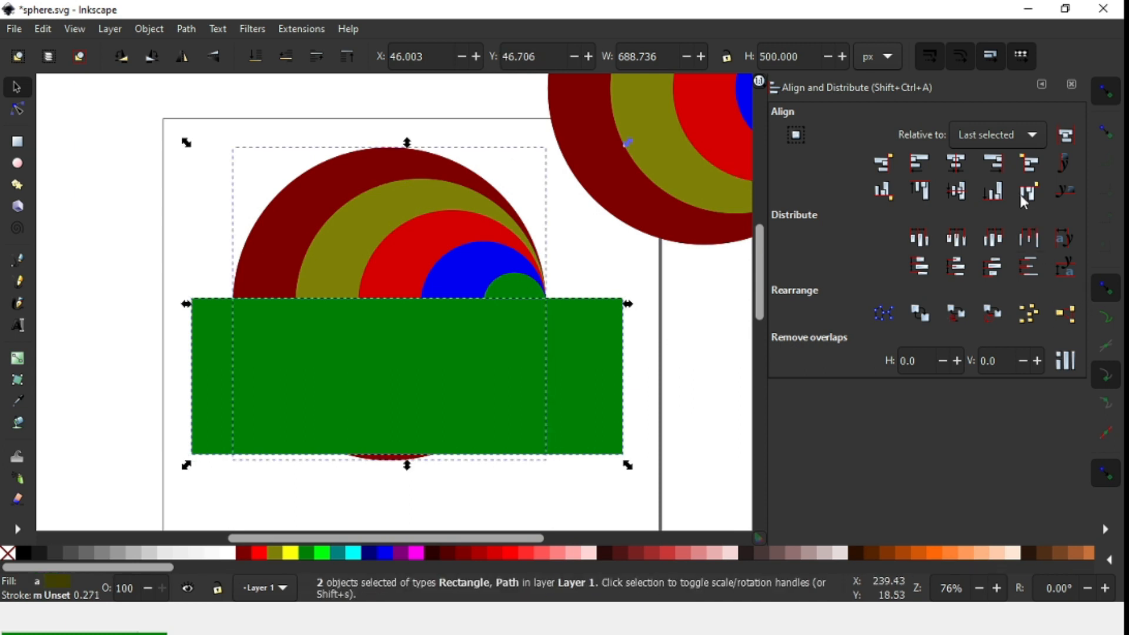
pyautogui.click(993, 190)
pyautogui.click(656, 366)
# Stack four duplicates of the green rectangle in place, filled very dark red, purple, navy and olive from bottom to top
pyautogui.click(604, 378)
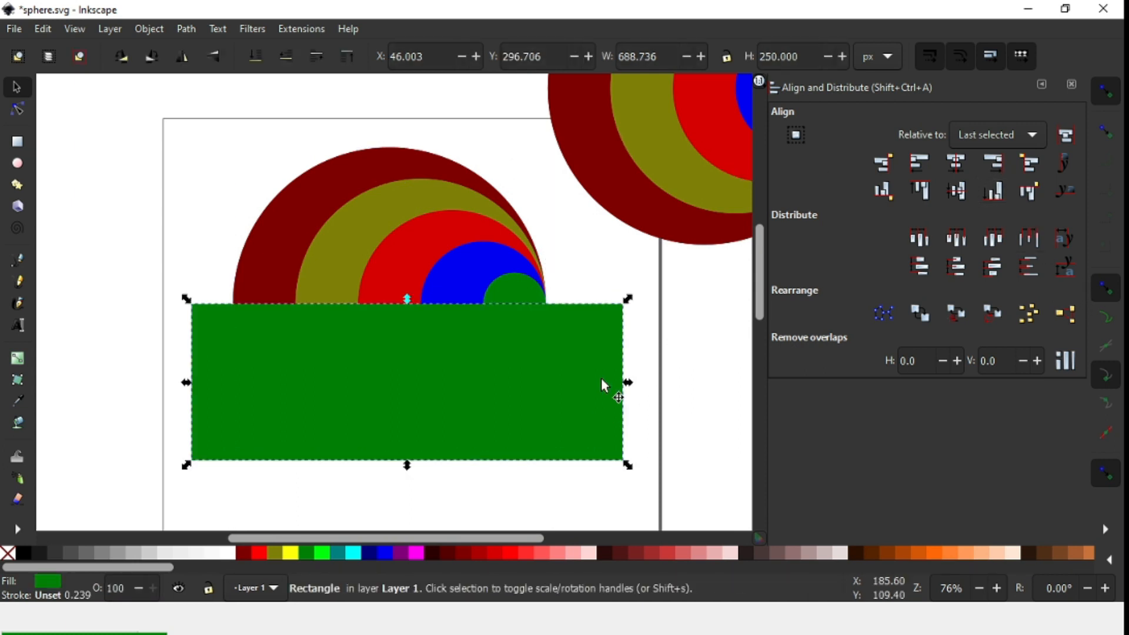
pyautogui.click(454, 554)
pyautogui.click(404, 551)
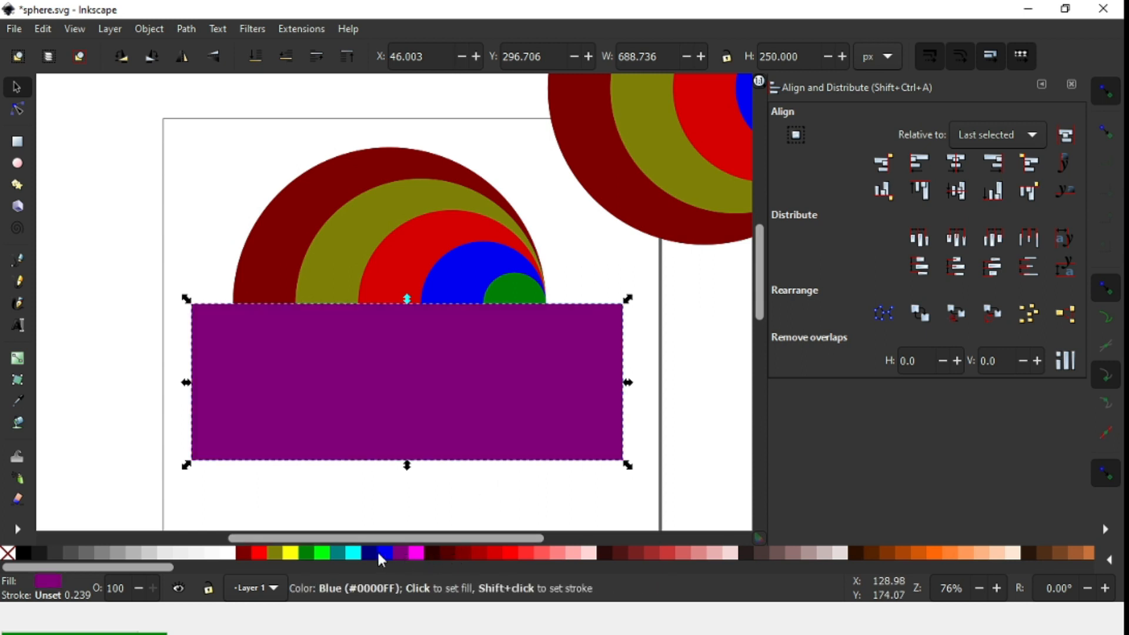
pyautogui.click(374, 552)
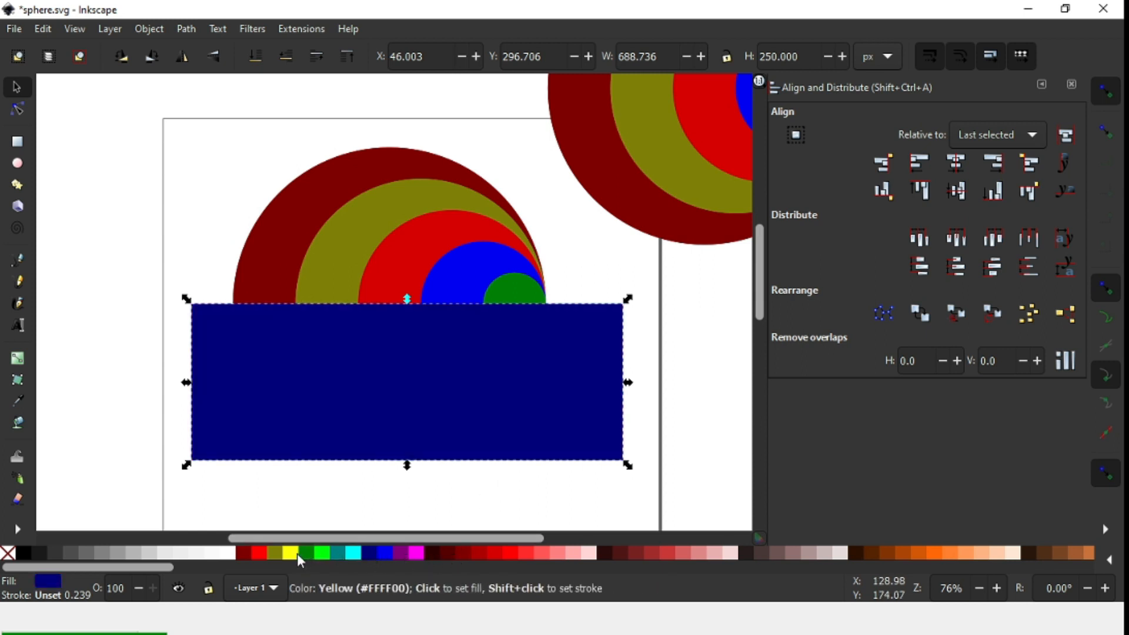
pyautogui.click(298, 553)
pyautogui.click(277, 553)
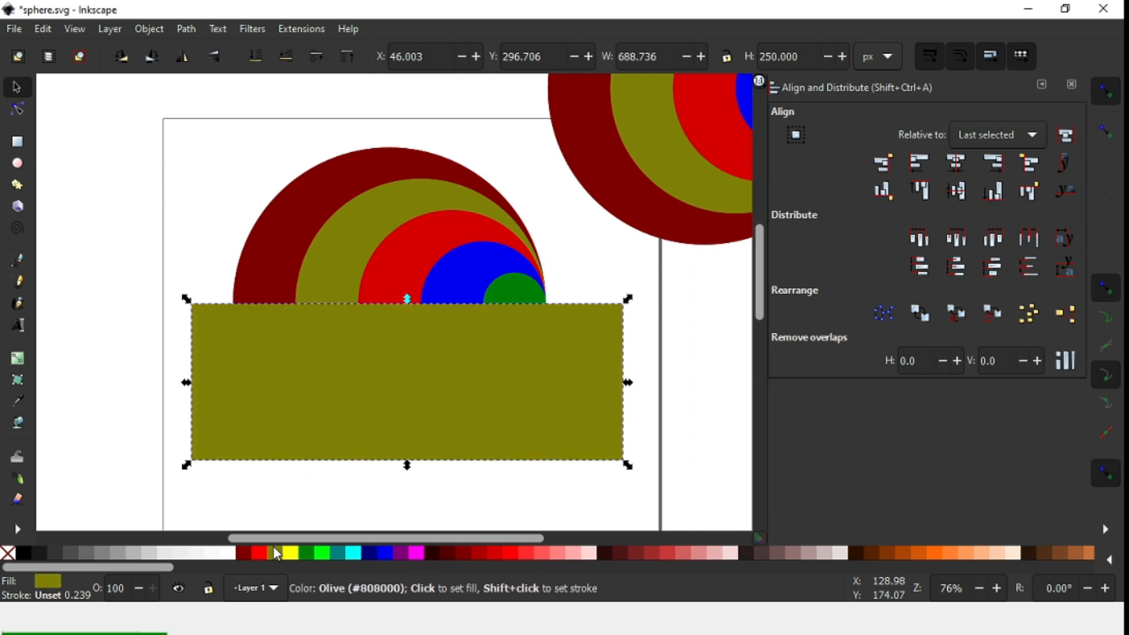
# Cut the olive rectangle out of the green circle with the Difference operation
pyautogui.keyDown('shift'); pyautogui.click(525, 291); pyautogui.keyUp('shift')
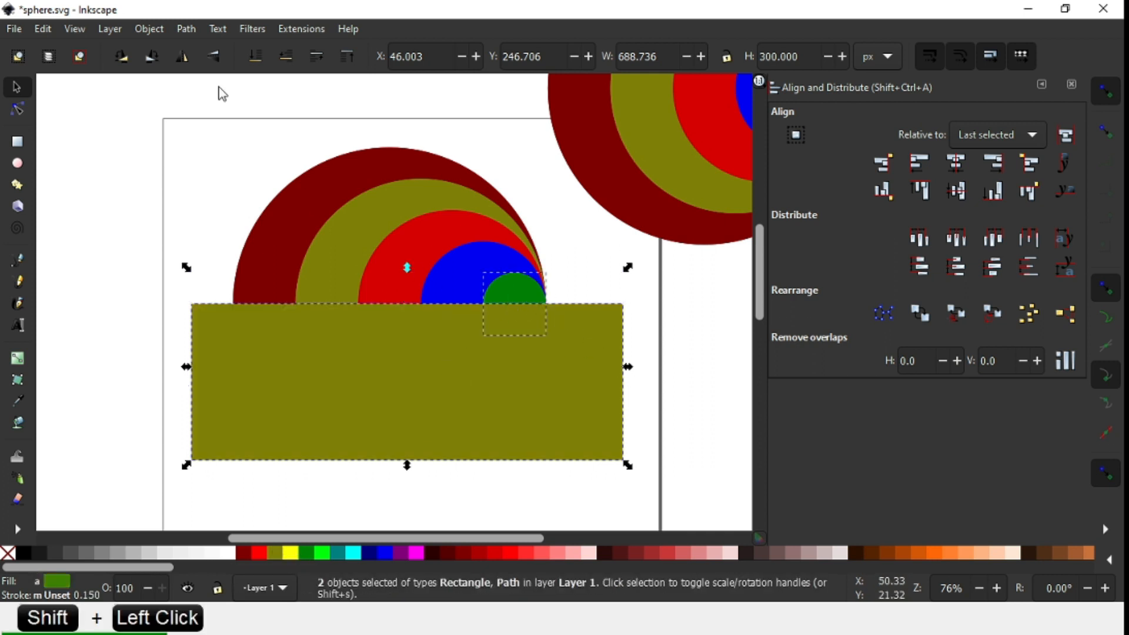
pyautogui.click(190, 31)
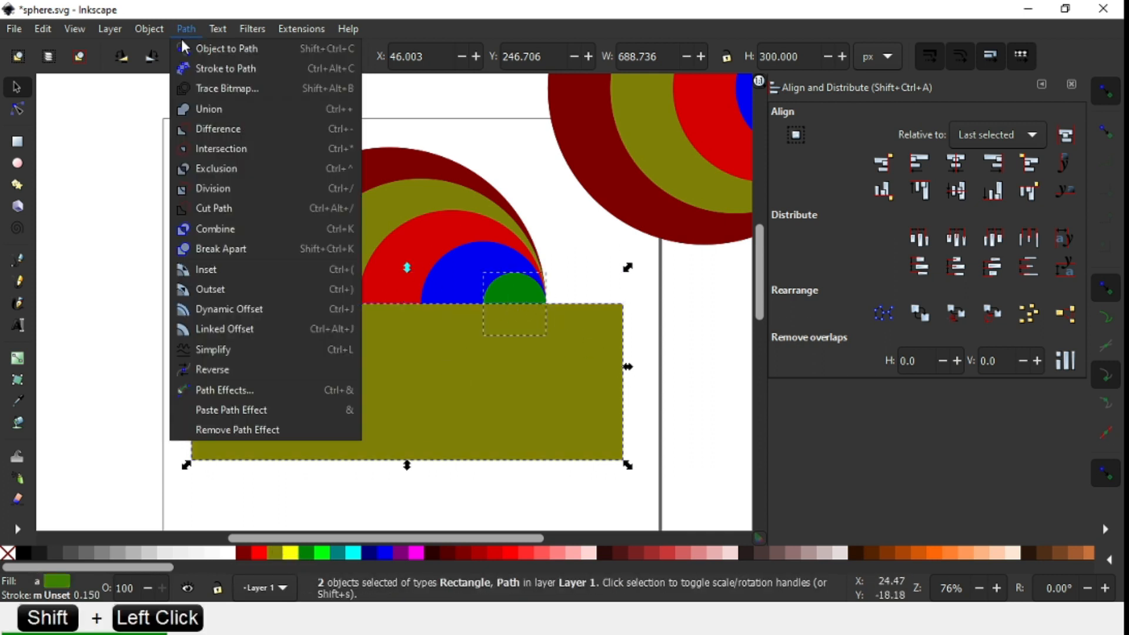
pyautogui.click(206, 129)
# Cut the navy rectangle out of the blue crescent with the Difference operation
pyautogui.click(472, 364)
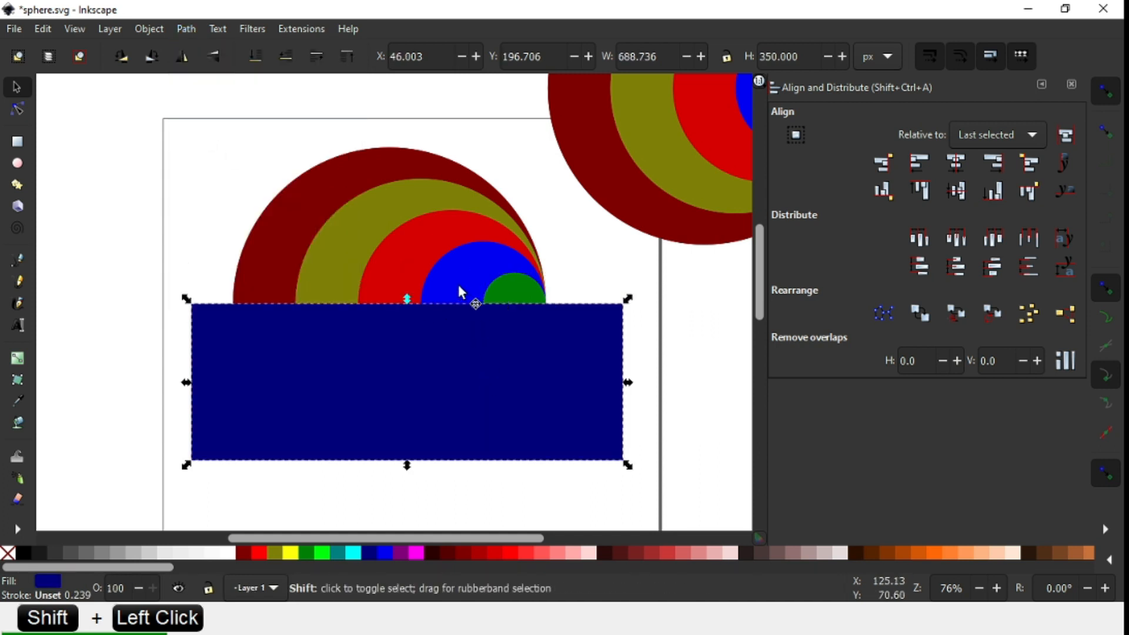
pyautogui.keyDown('shift'); pyautogui.click(457, 281); pyautogui.keyUp('shift')
pyautogui.click(172, 29)
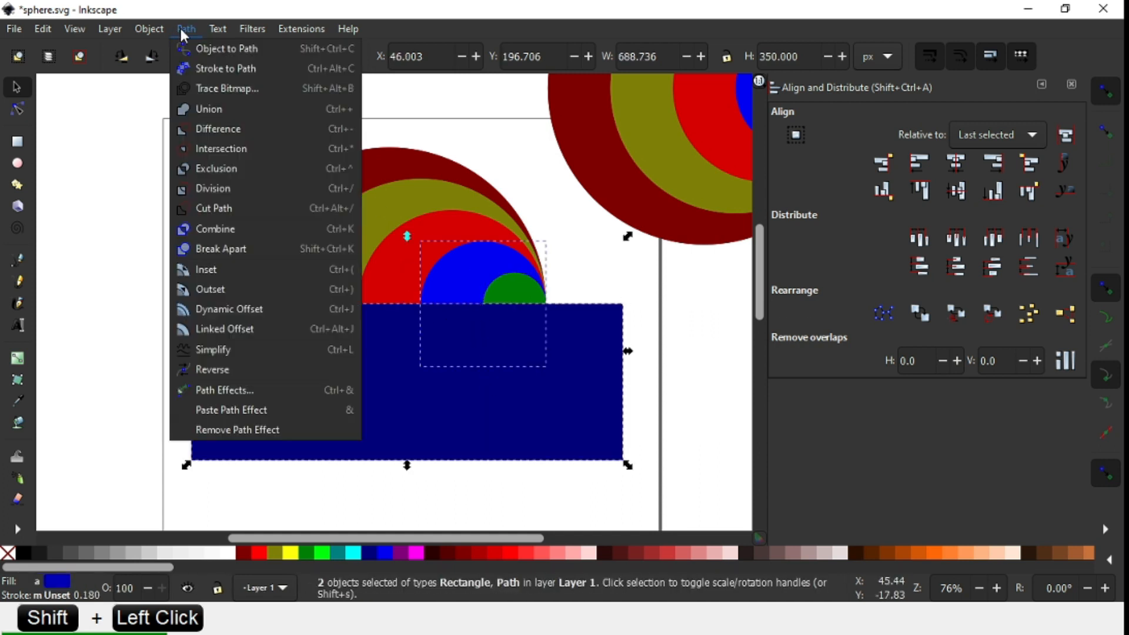
pyautogui.click(213, 129)
# Cut the purple rectangle out of the red crescent with the Difference operation
pyautogui.click(449, 362)
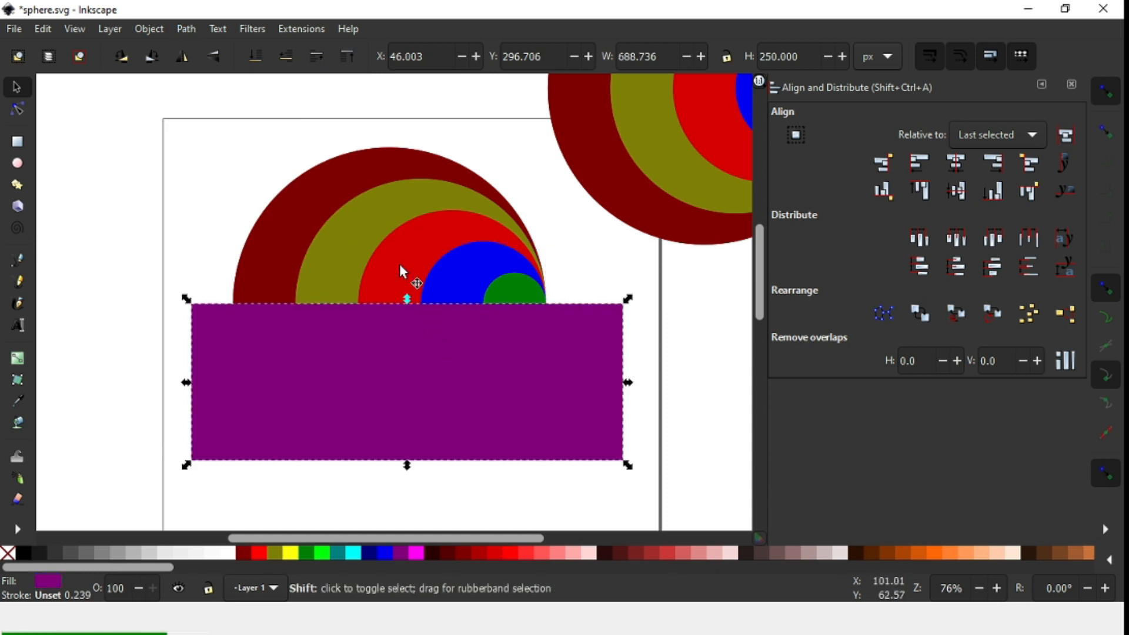
pyautogui.keyDown('shift'); pyautogui.click(411, 285); pyautogui.keyUp('shift')
pyautogui.click(186, 29)
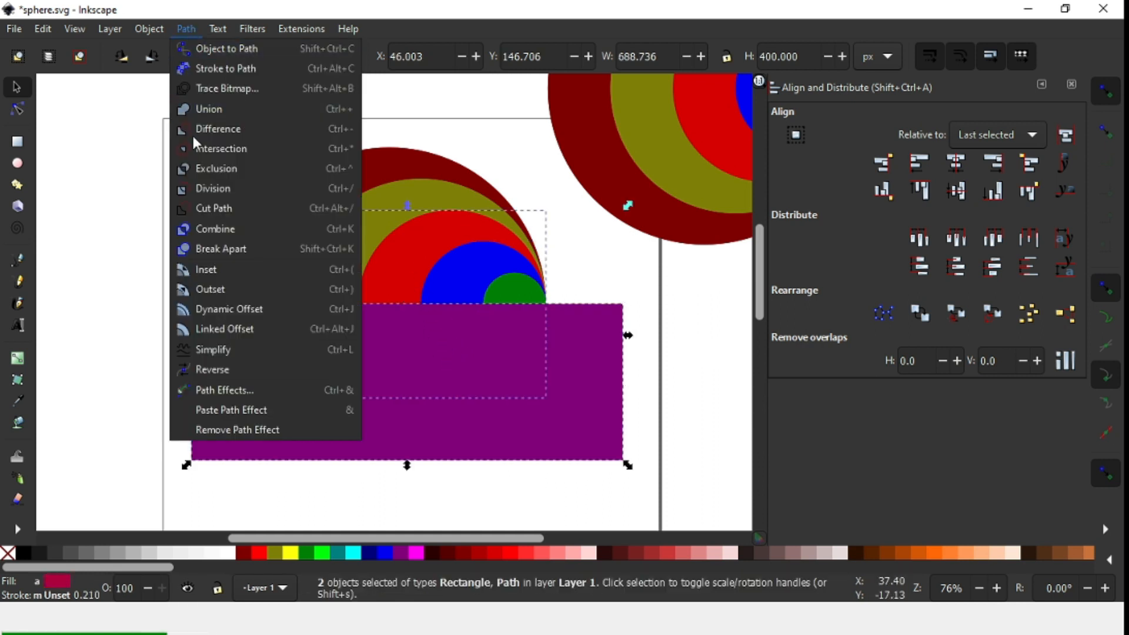
pyautogui.click(200, 125)
# Cut the very dark red rectangle out of the olive crescent with the Difference operation
pyautogui.click(348, 363)
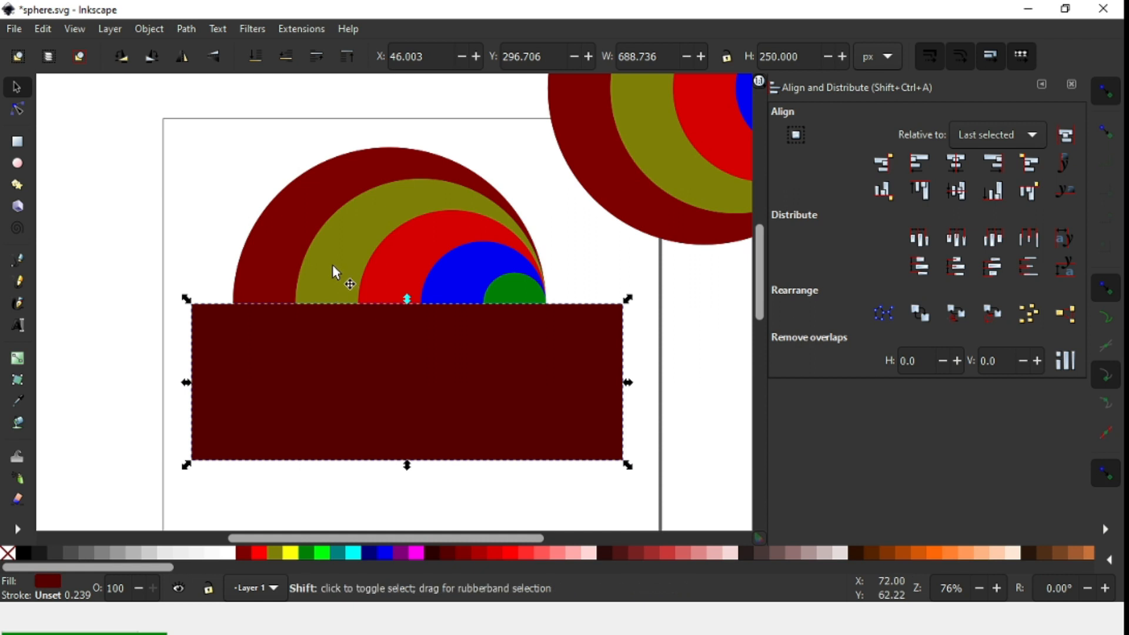
pyautogui.keyDown('shift'); pyautogui.click(330, 263); pyautogui.keyUp('shift')
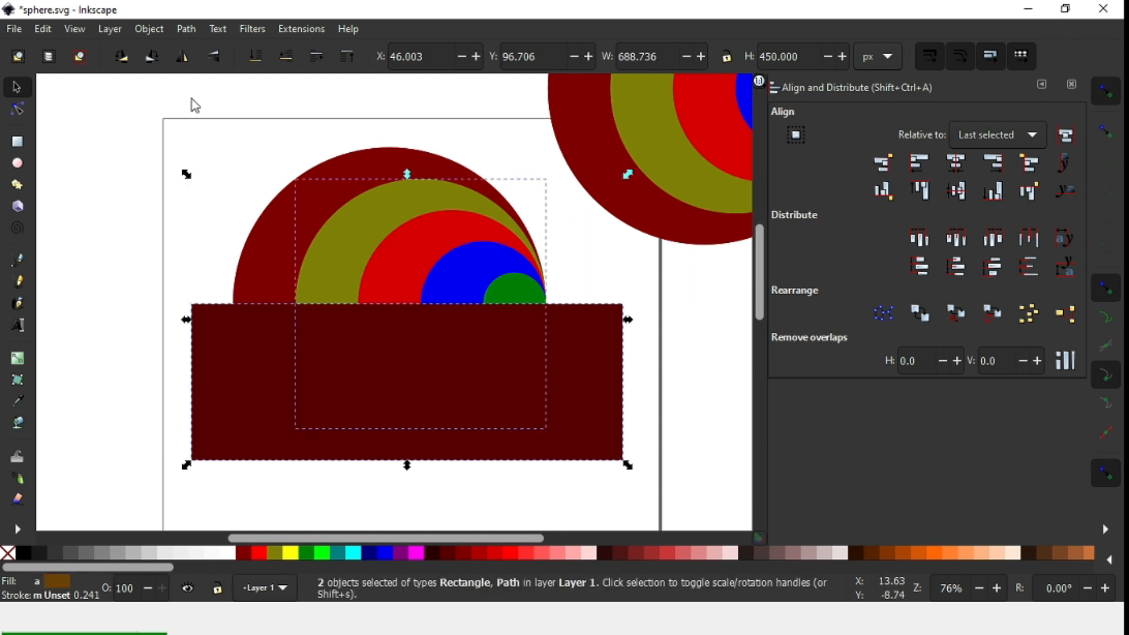
pyautogui.click(187, 29)
pyautogui.click(199, 129)
# Cut the green rectangle out of the dark red crescent with the Difference operation
pyautogui.click(301, 311)
pyautogui.keyDown('shift'); pyautogui.click(280, 253); pyautogui.keyUp('shift')
pyautogui.click(196, 28)
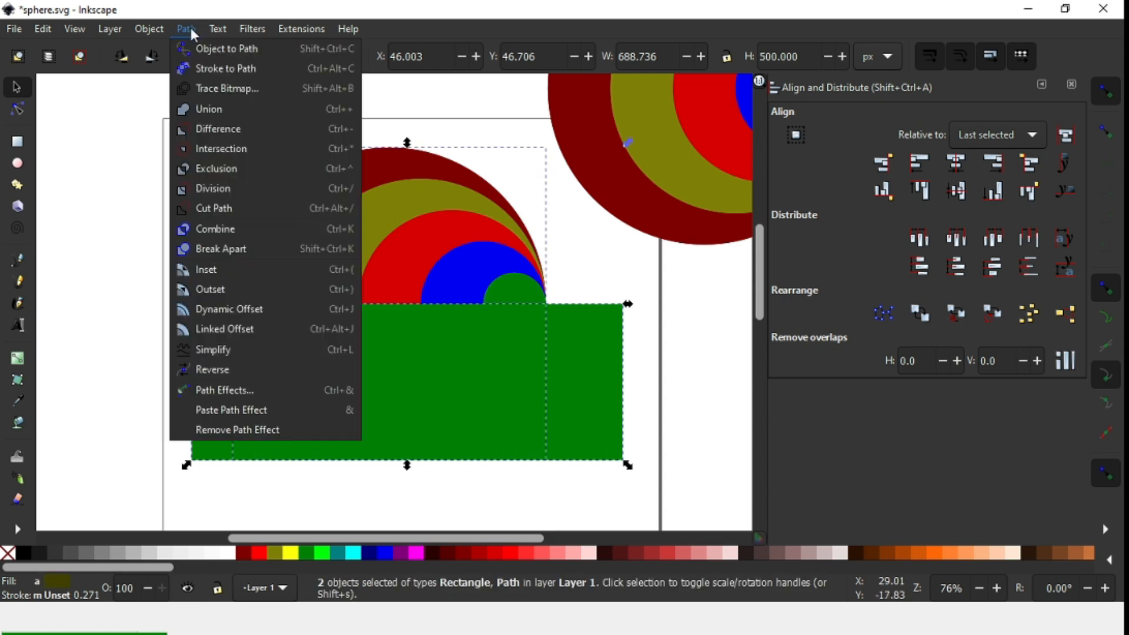
pyautogui.click(201, 130)
# Move all five half shapes together slightly down the page, to about X 104, Y 118 px, and save the document
pyautogui.moveTo(217, 171); pyautogui.dragTo(628, 410)
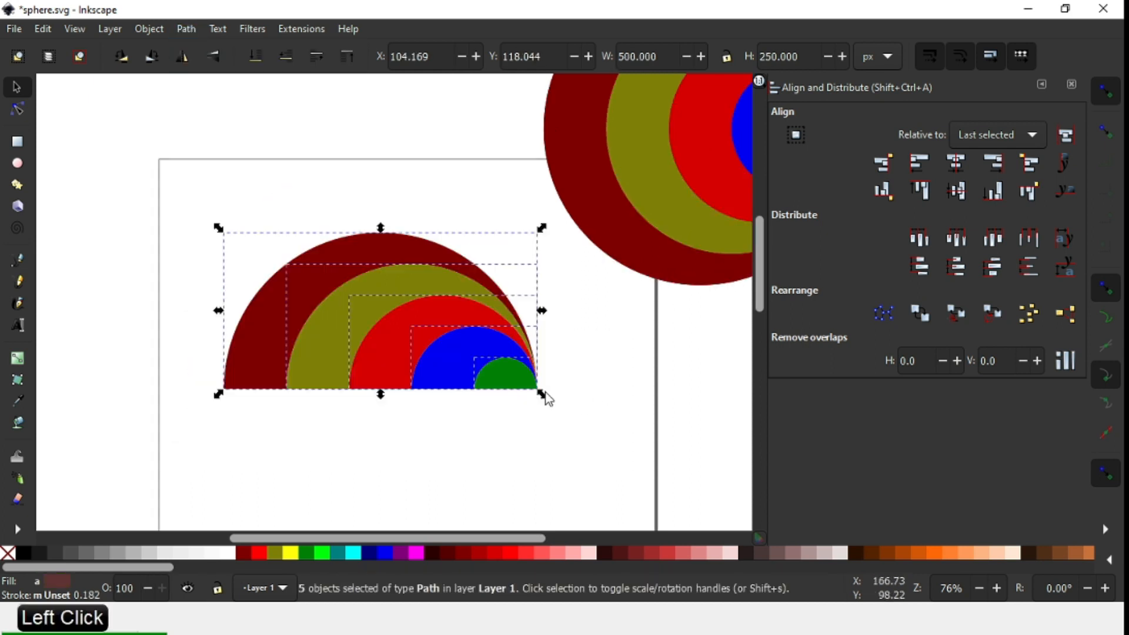
pyautogui.click(537, 453)
pyautogui.hotkey('ctrl', 's')
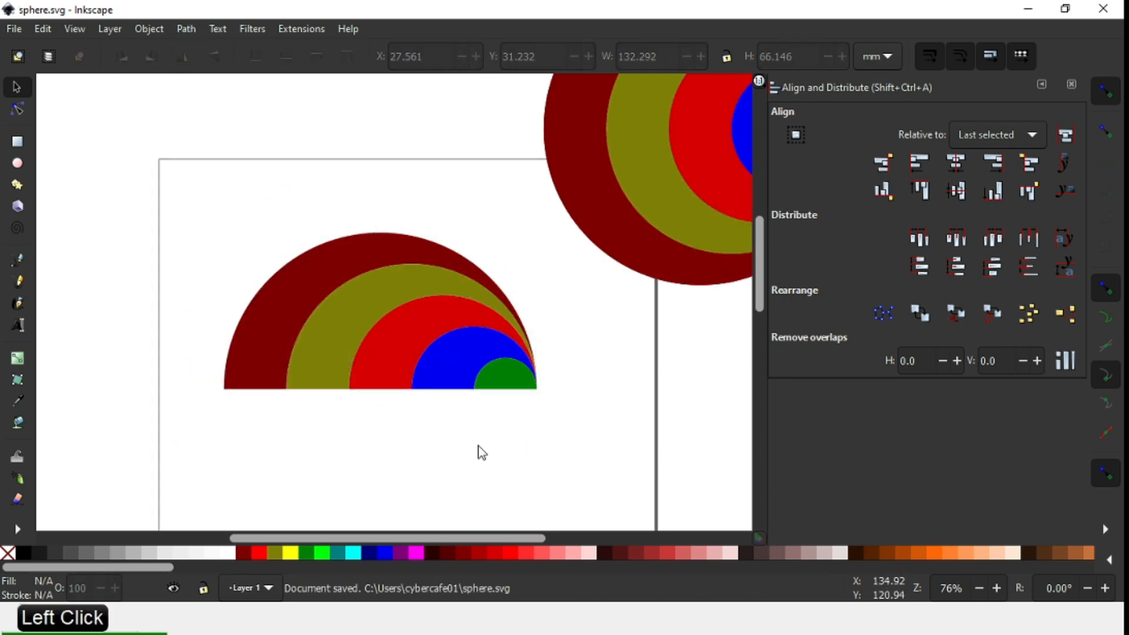
# Fill the small green half circle with the darkest maroon of the pink-red shades near the palette's end
pyautogui.press('-')
pyautogui.moveTo(197, 225); pyautogui.dragTo(531, 416)
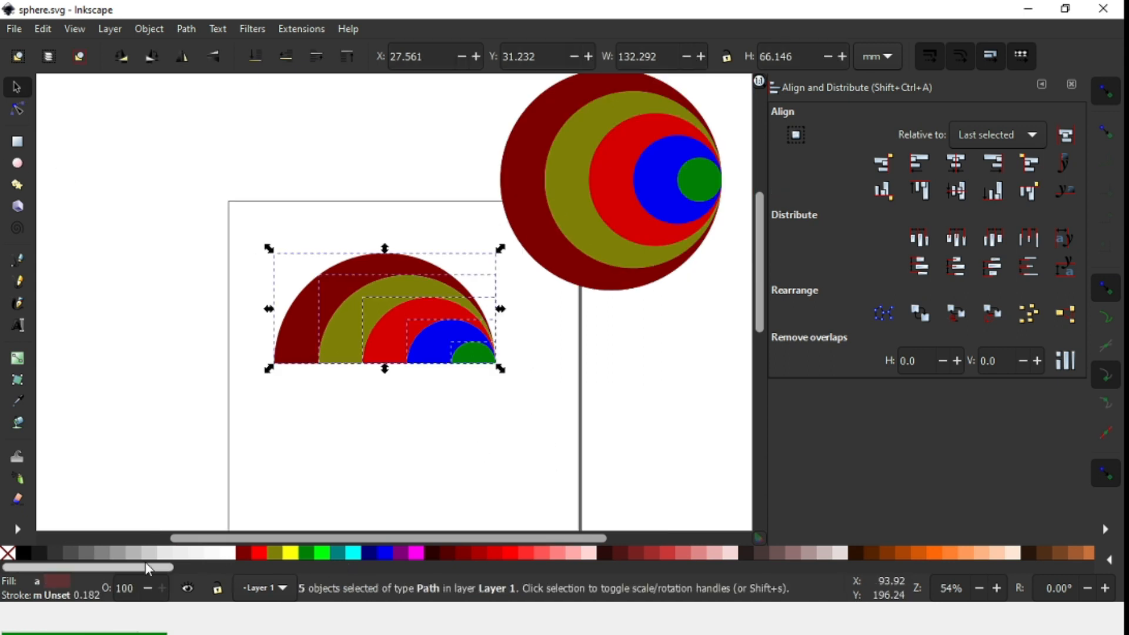
pyautogui.moveTo(537, 571); pyautogui.dragTo(1084, 569)
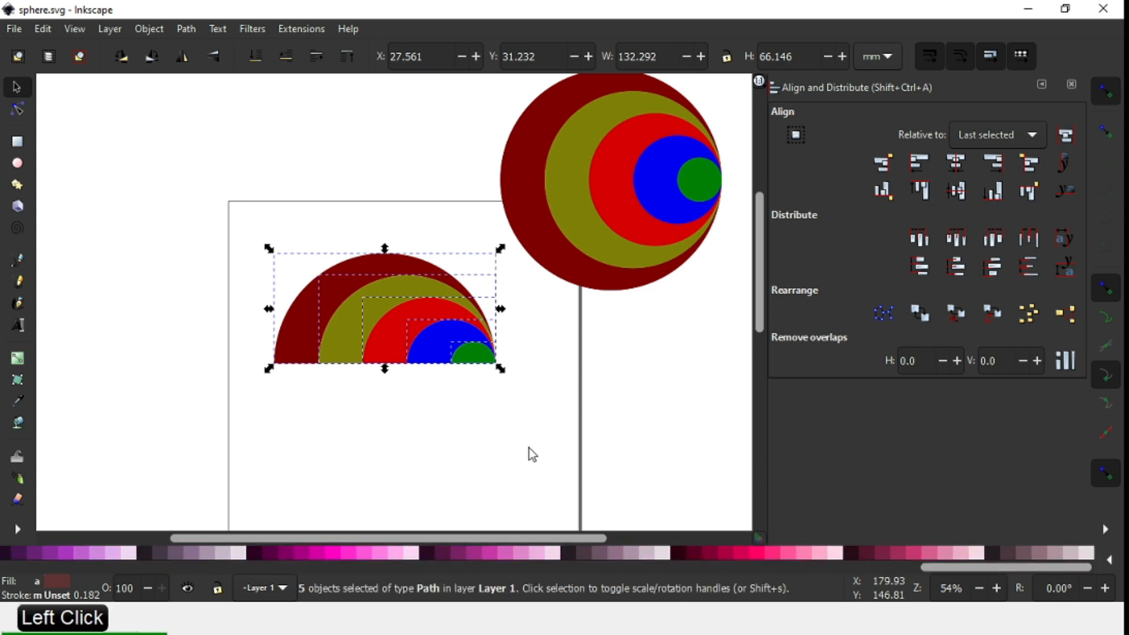
pyautogui.click(514, 444)
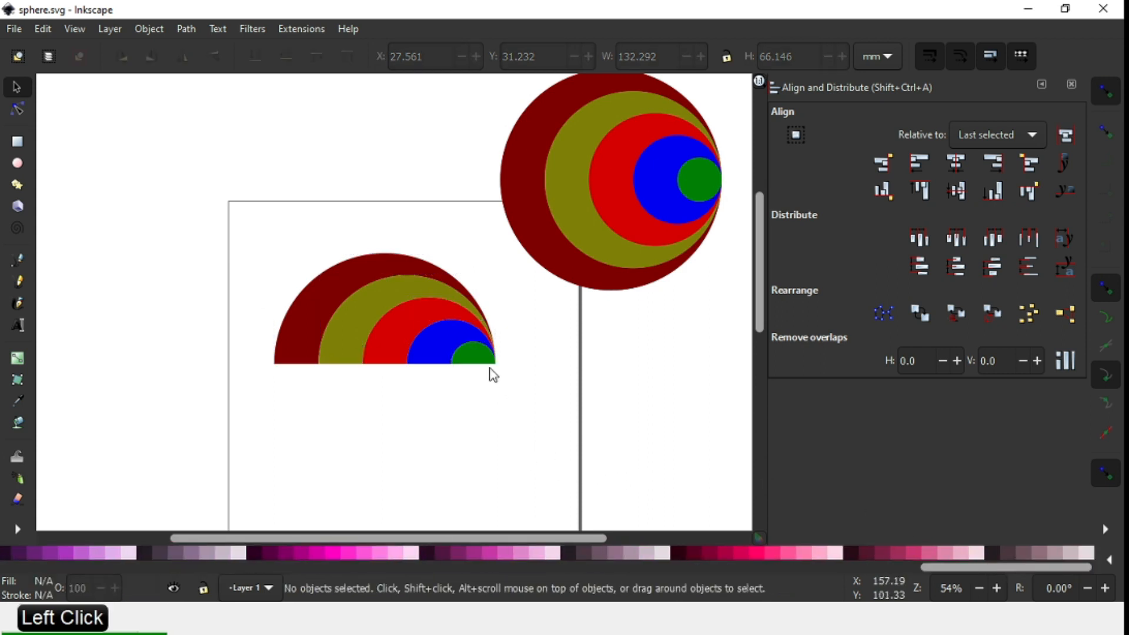
pyautogui.click(486, 360)
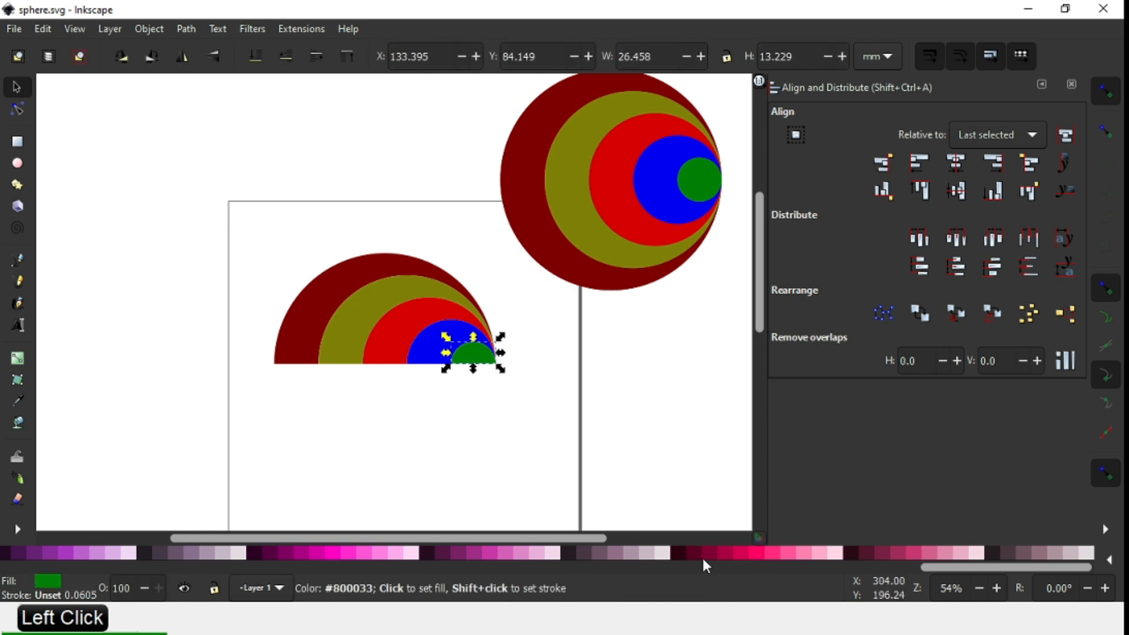
pyautogui.click(682, 562)
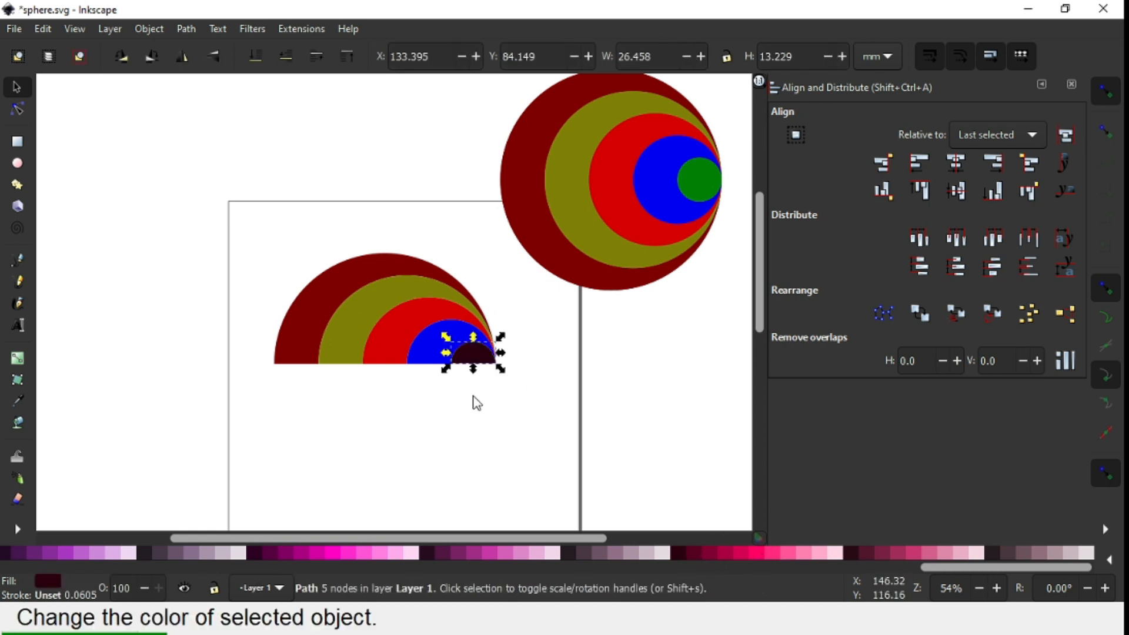
# Fill the blue half crescent with #800033 and the red half crescent with #D40055
pyautogui.click(433, 360)
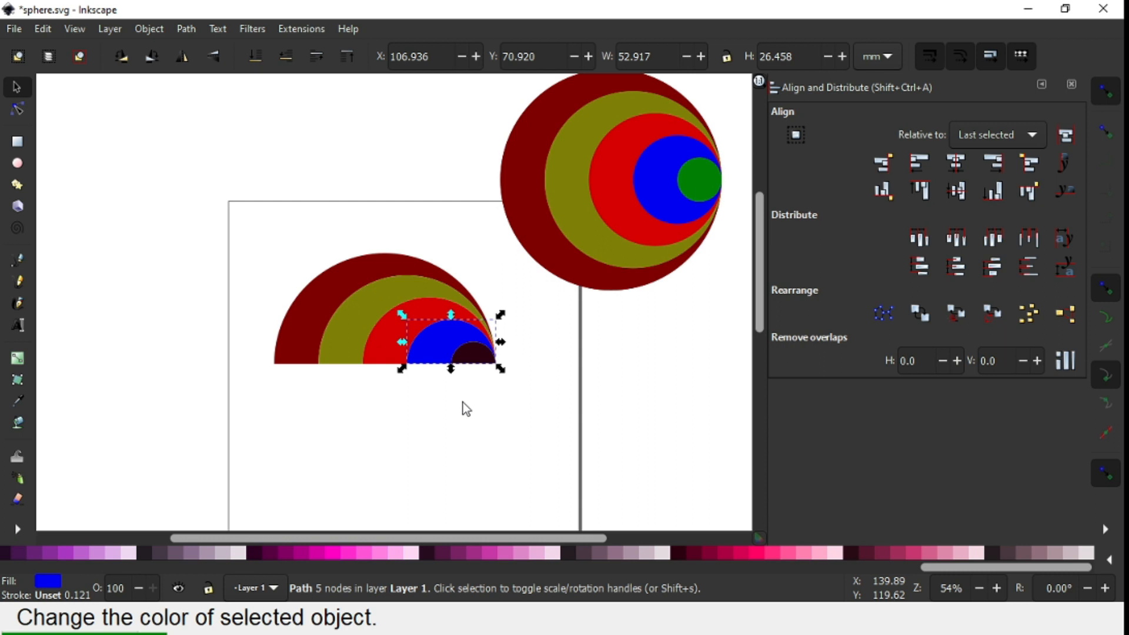
pyautogui.click(709, 560)
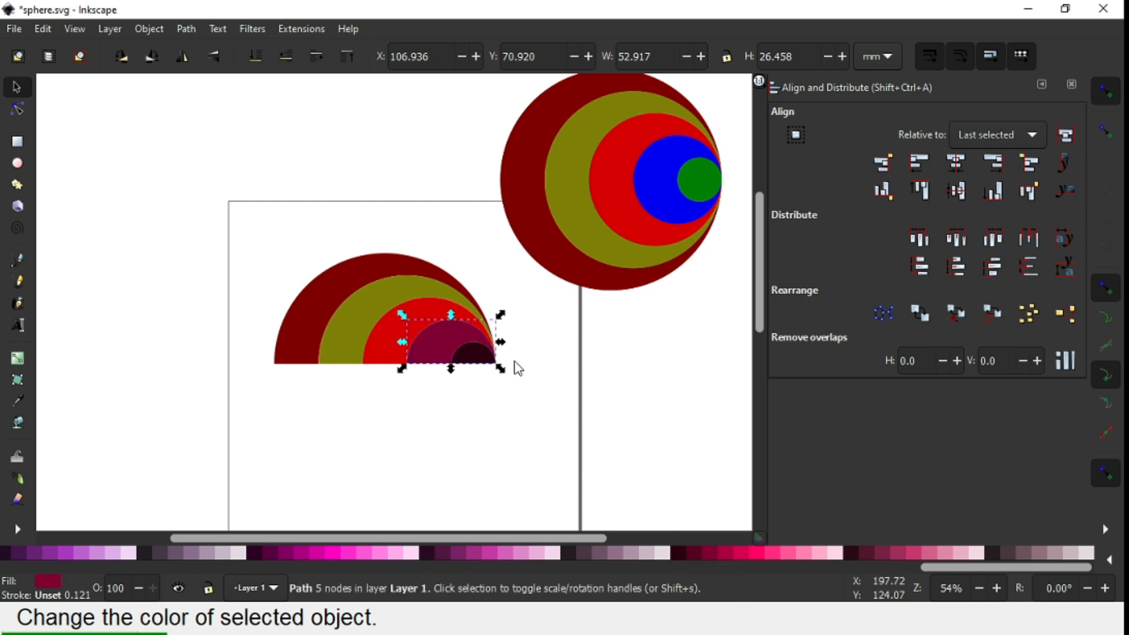
pyautogui.click(385, 347)
pyautogui.click(743, 557)
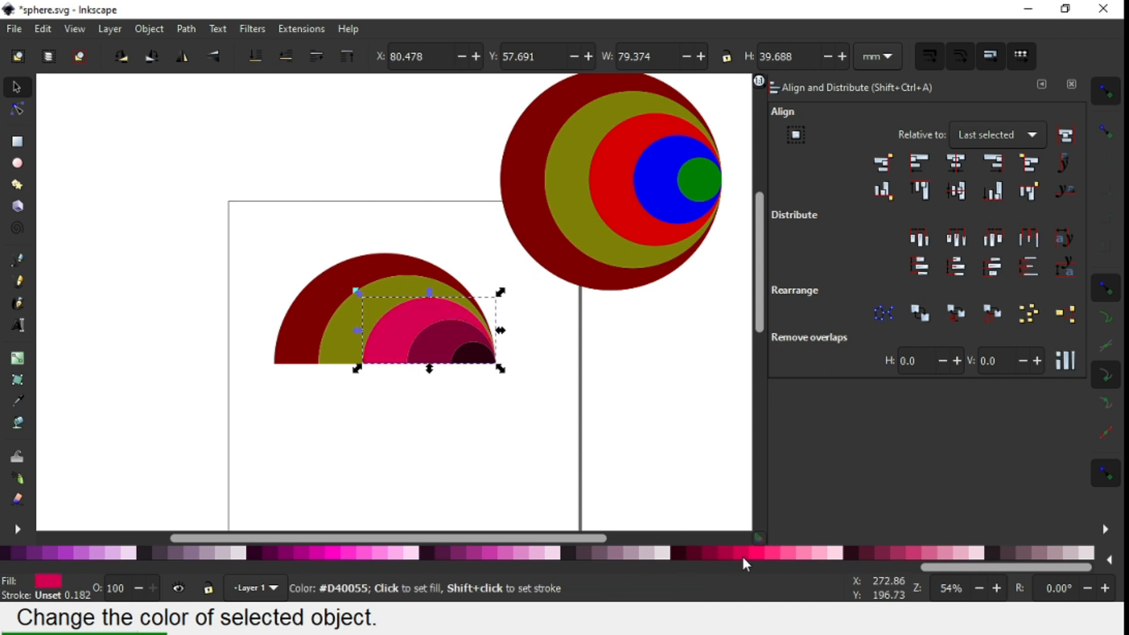
# Fill the olive half crescent with bright pink and the outermost dark red half crescent with #FF80B2
pyautogui.click(332, 344)
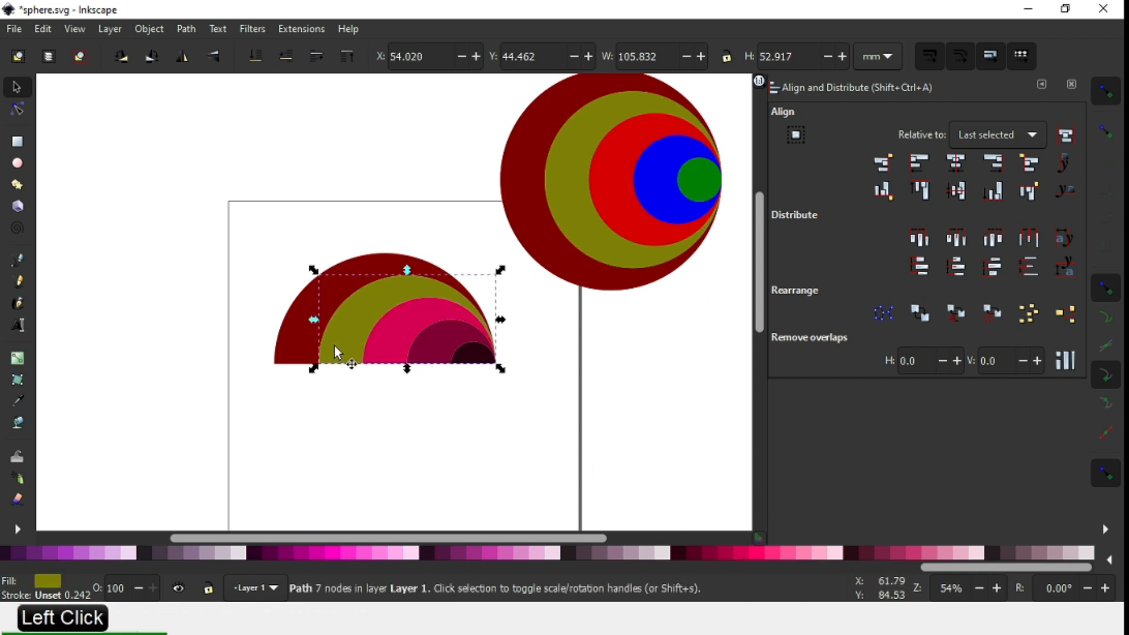
pyautogui.click(772, 553)
pyautogui.click(291, 328)
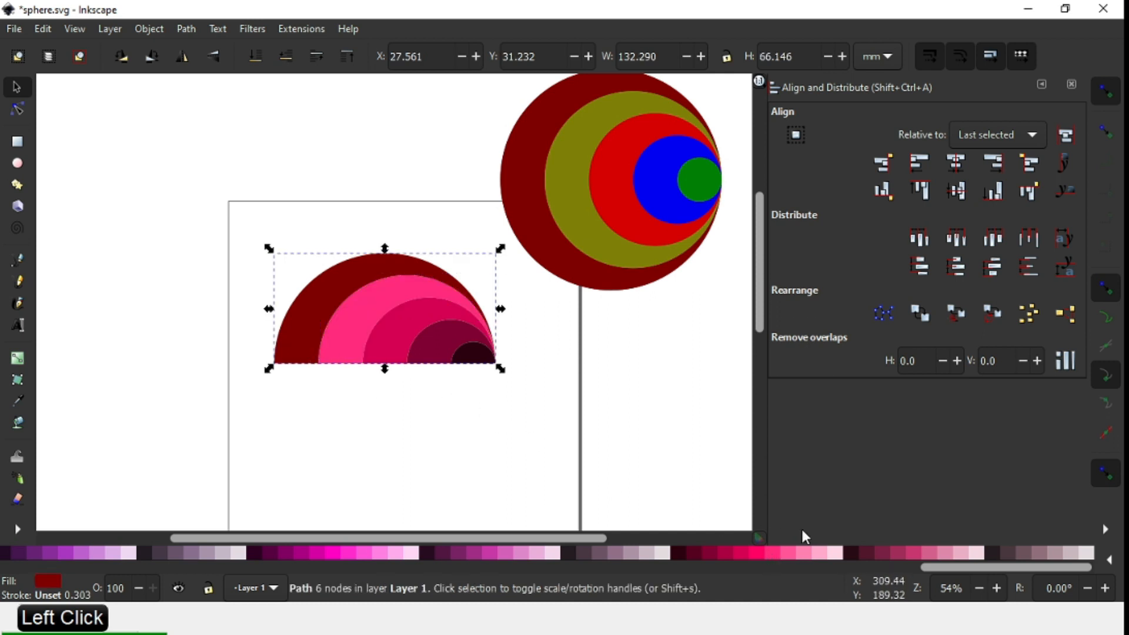
pyautogui.click(803, 555)
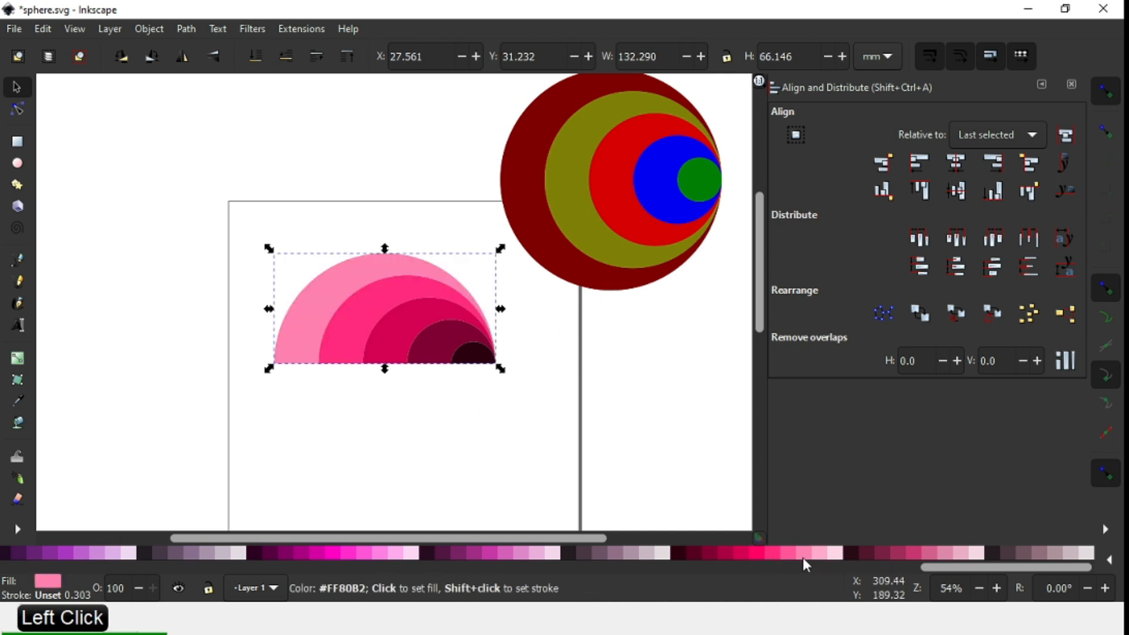
pyautogui.click(462, 446)
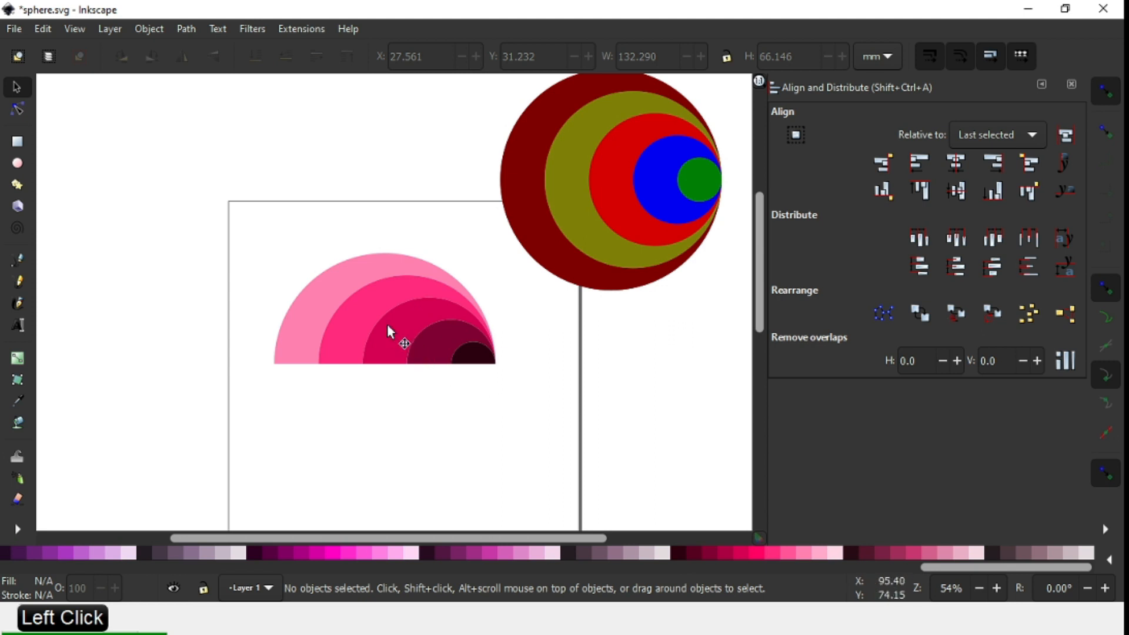
# In the full circle graphic, fill the small green circle with the palest pink and the blue crescent with light pink
pyautogui.click(20, 90)
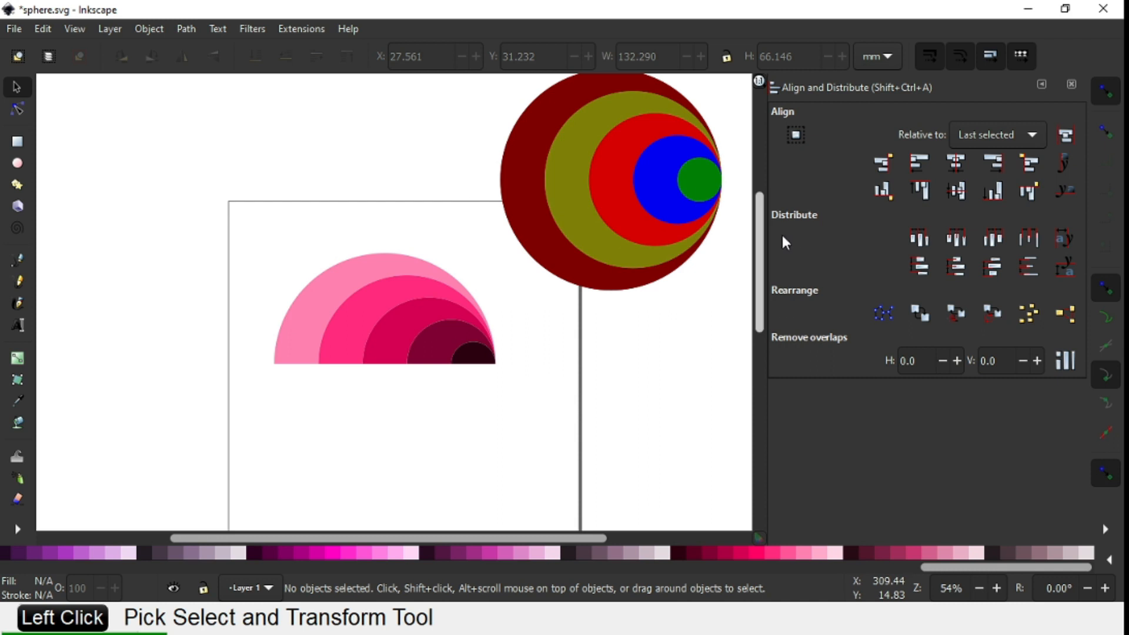
pyautogui.click(708, 185)
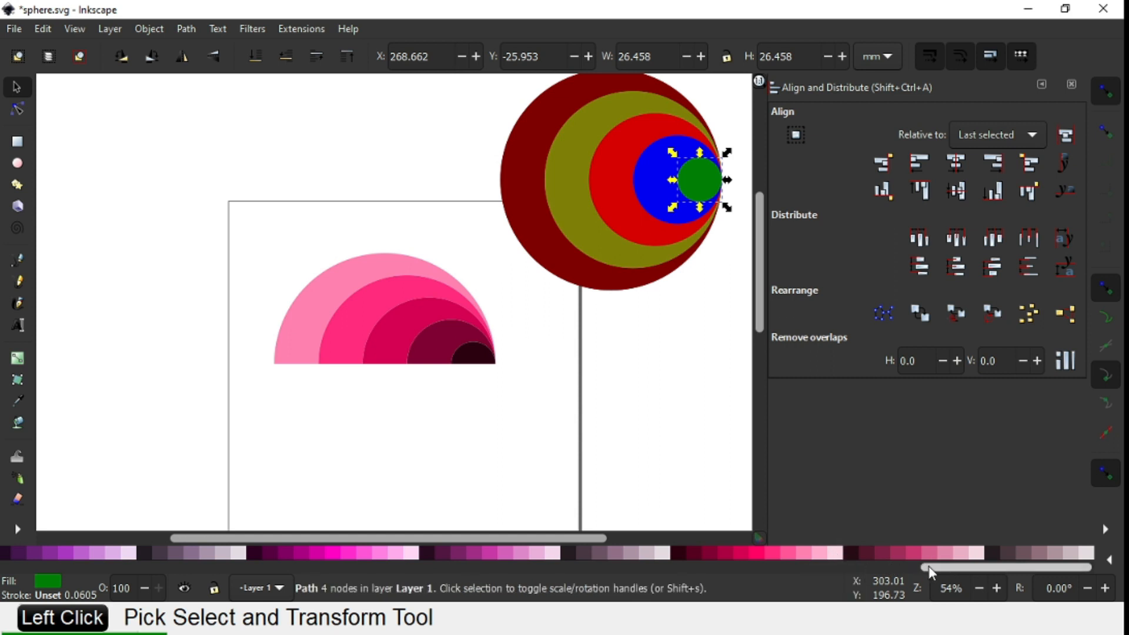
pyautogui.click(841, 553)
pyautogui.click(656, 206)
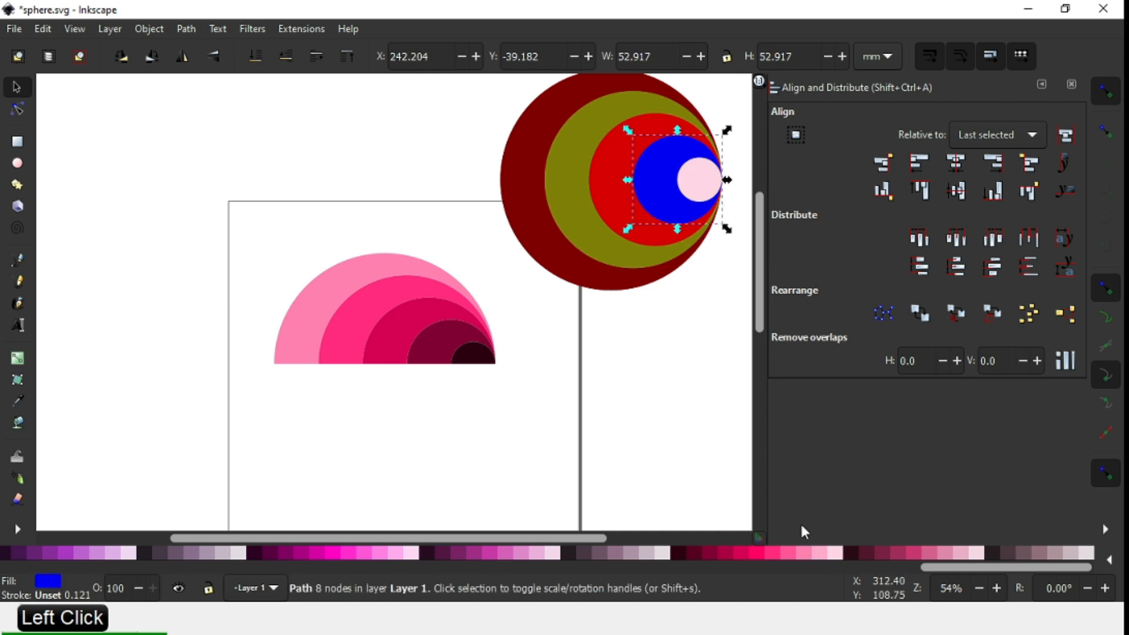
pyautogui.click(821, 553)
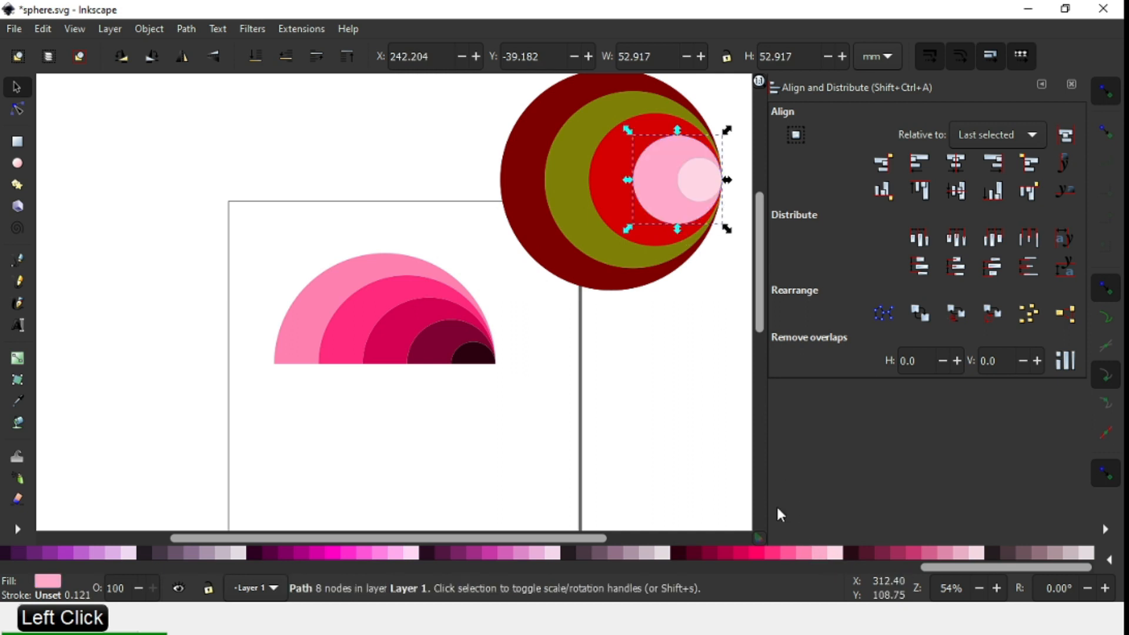
# Fill the full graphic's red crescent with medium pink and its olive crescent with crimson
pyautogui.click(599, 199)
pyautogui.click(785, 552)
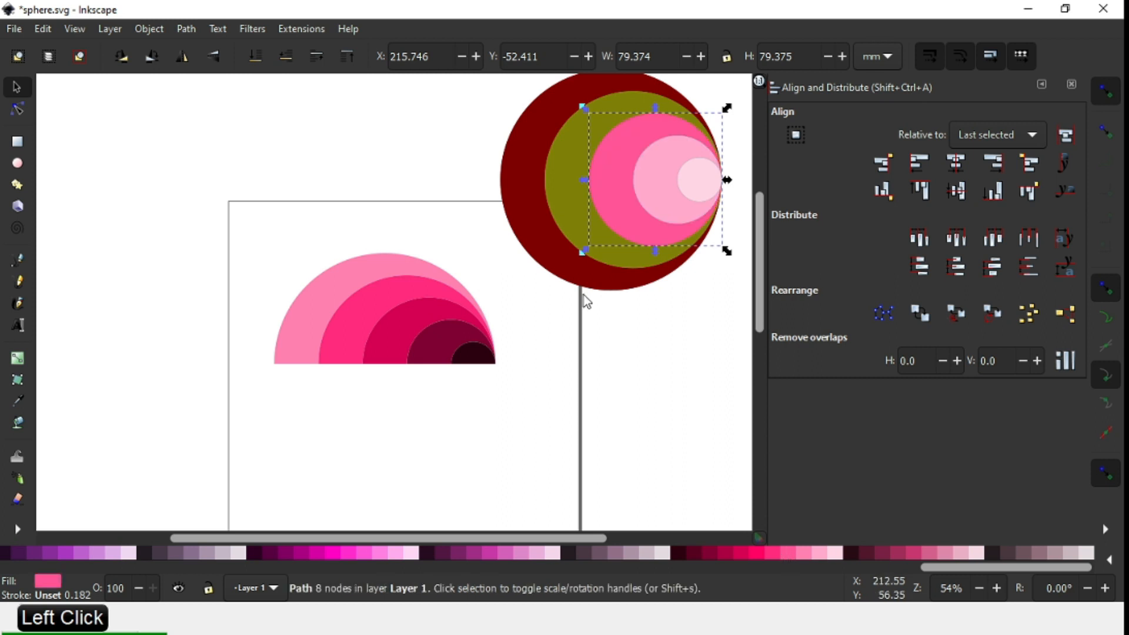
pyautogui.click(576, 196)
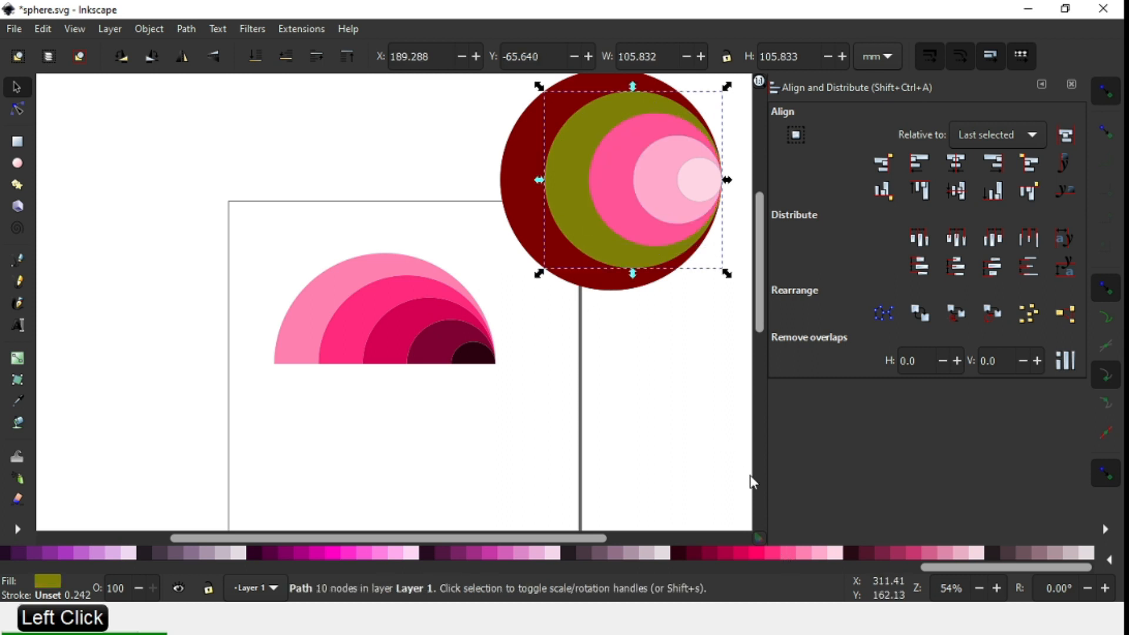
pyautogui.click(746, 557)
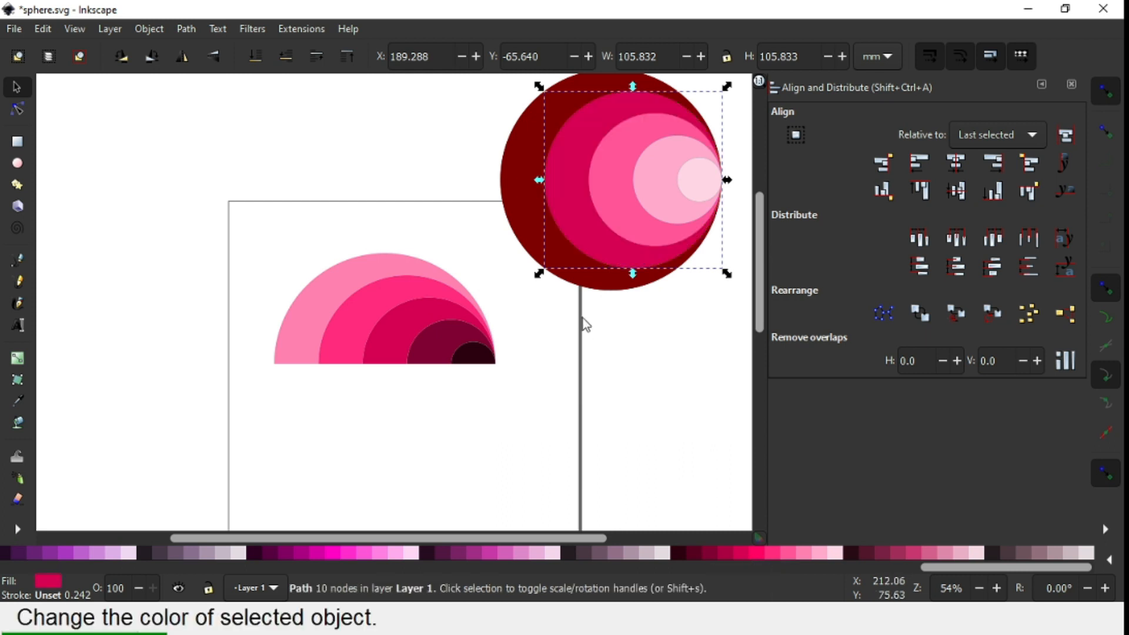
# Fill the full graphic's outermost dark red crescent with a very dark maroon and save the document
pyautogui.click(517, 217)
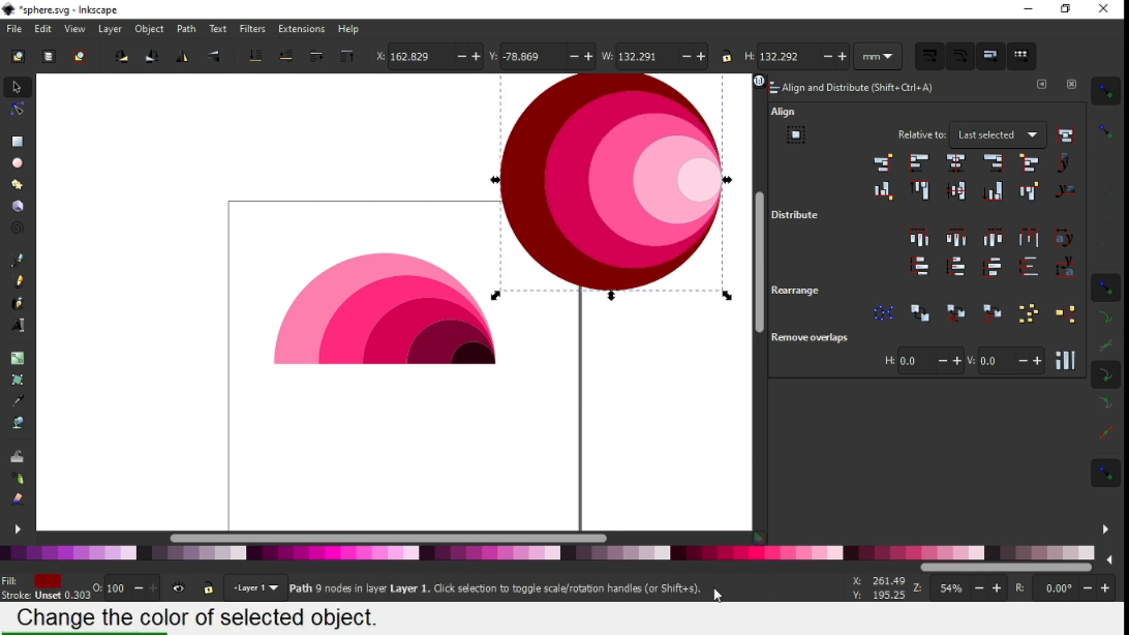
pyautogui.click(694, 554)
pyautogui.click(621, 419)
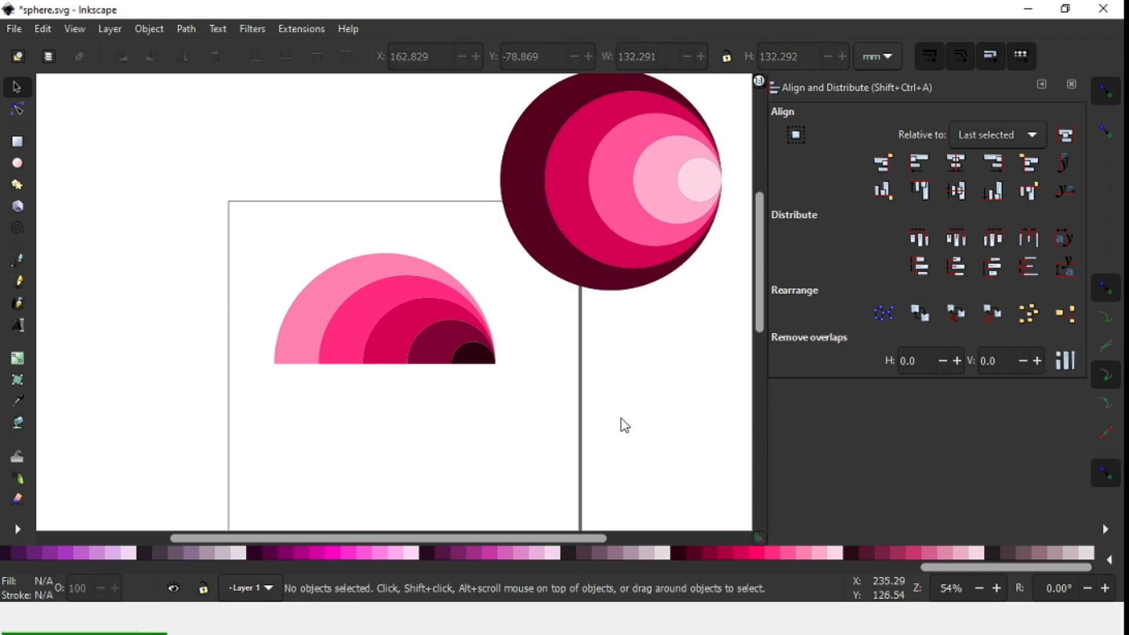
pyautogui.hotkey('ctrl', 's')
pyautogui.hotkey('ctrl', 's')
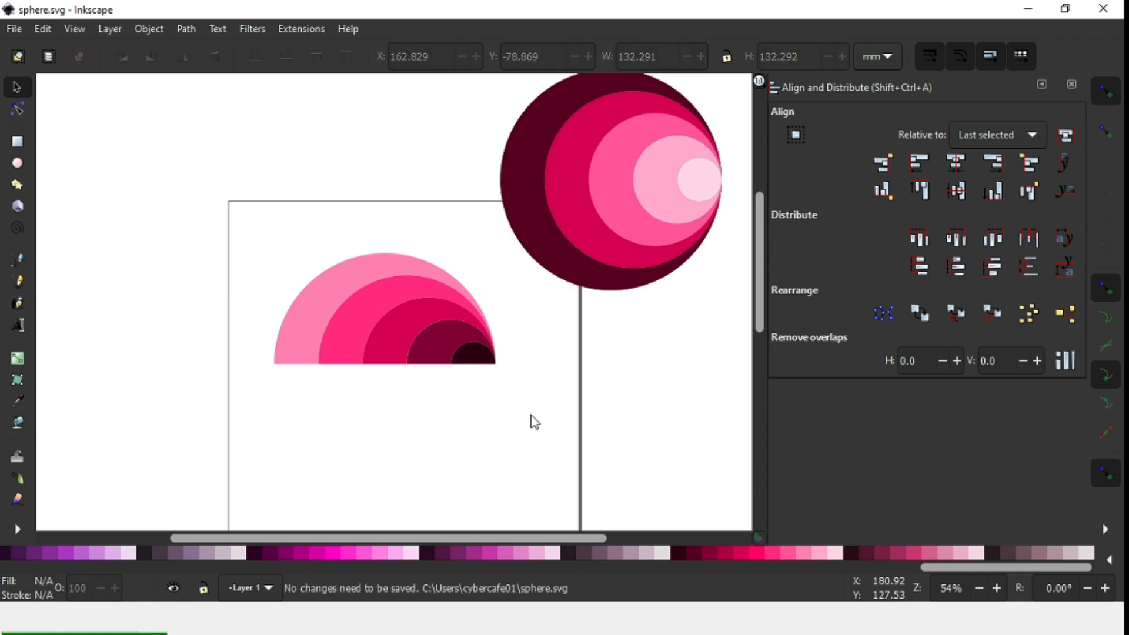
# Duplicate the five half shapes, flipped vertically and horizontally, and place the copies directly beneath the originals to complete a circle at Y 97.378 mm
pyautogui.moveTo(217, 214); pyautogui.dragTo(511, 424)
pyautogui.hotkey('ctrl', 'd')
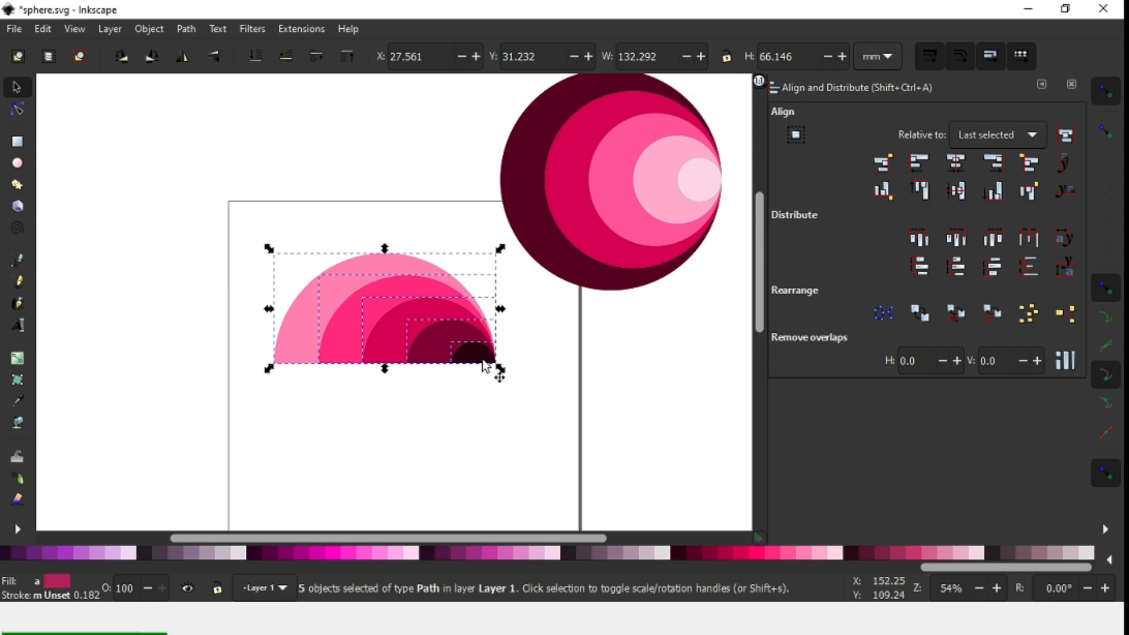
pyautogui.click(220, 56)
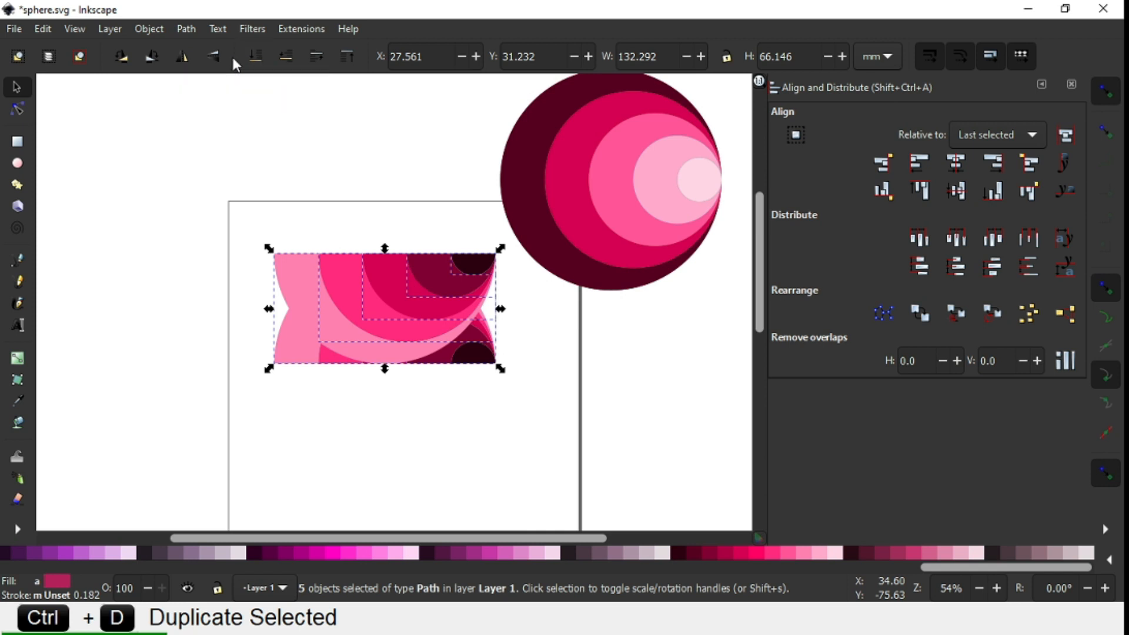
pyautogui.click(184, 57)
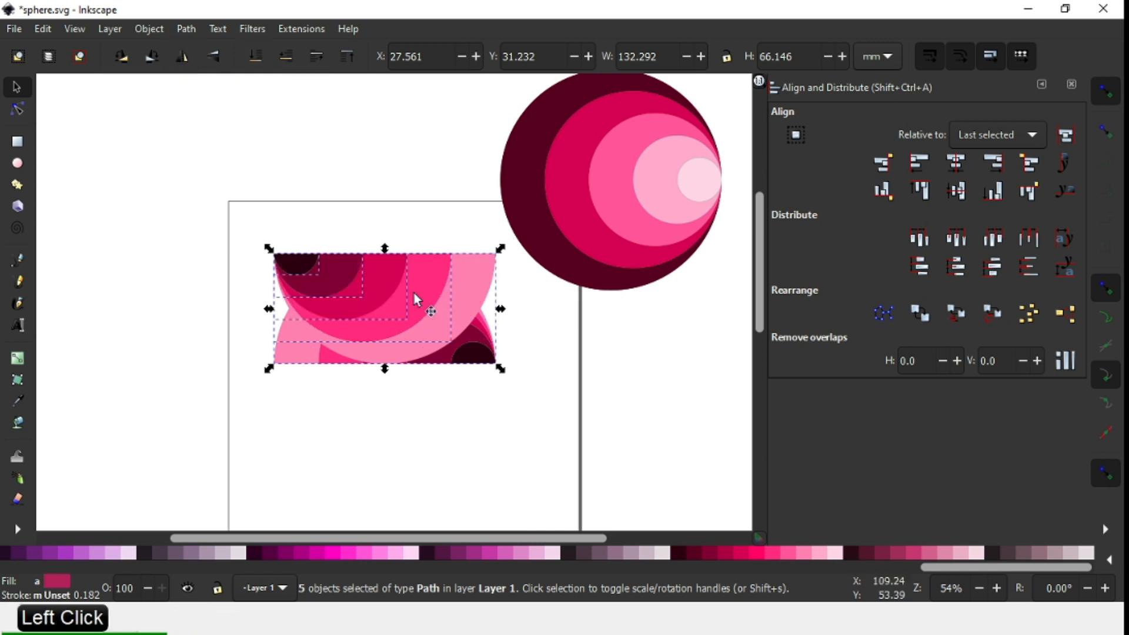
pyautogui.moveTo(474, 287); pyautogui.dragTo(475, 414)
pyautogui.click(548, 396)
# Union the small near-black upper half circle with the light pink outer half crescent below it
pyautogui.press('z')
pyautogui.moveTo(194, 230); pyautogui.dragTo(636, 494)
pyautogui.click(16, 88)
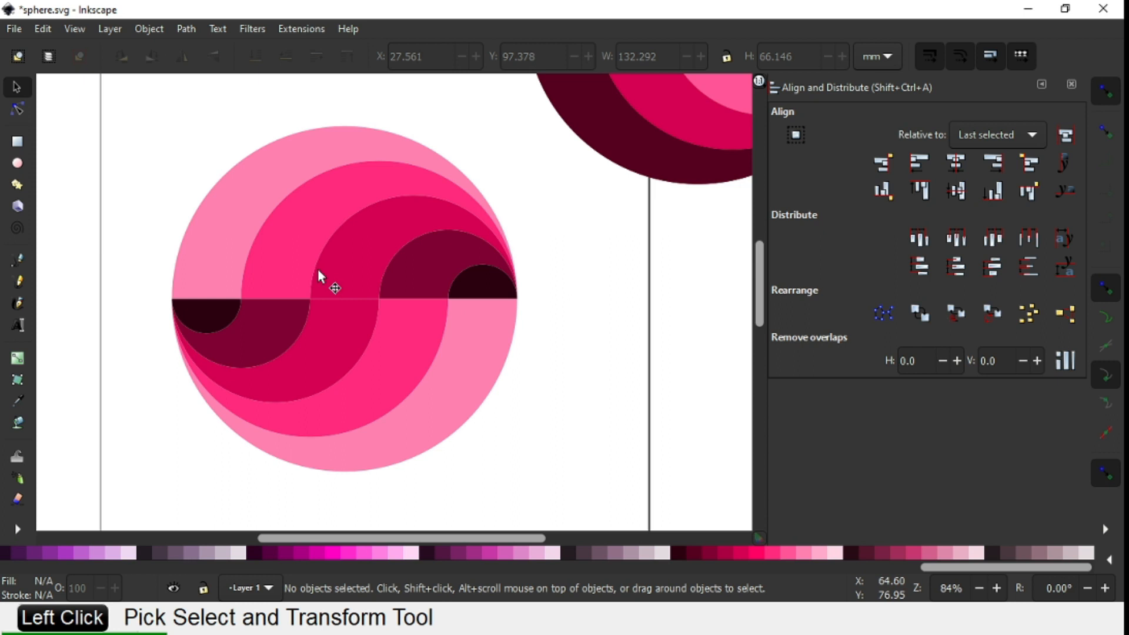
pyautogui.hotkey('shift', 'Tab')
pyautogui.keyDown('shift'); pyautogui.click(482, 359); pyautogui.keyUp('shift')
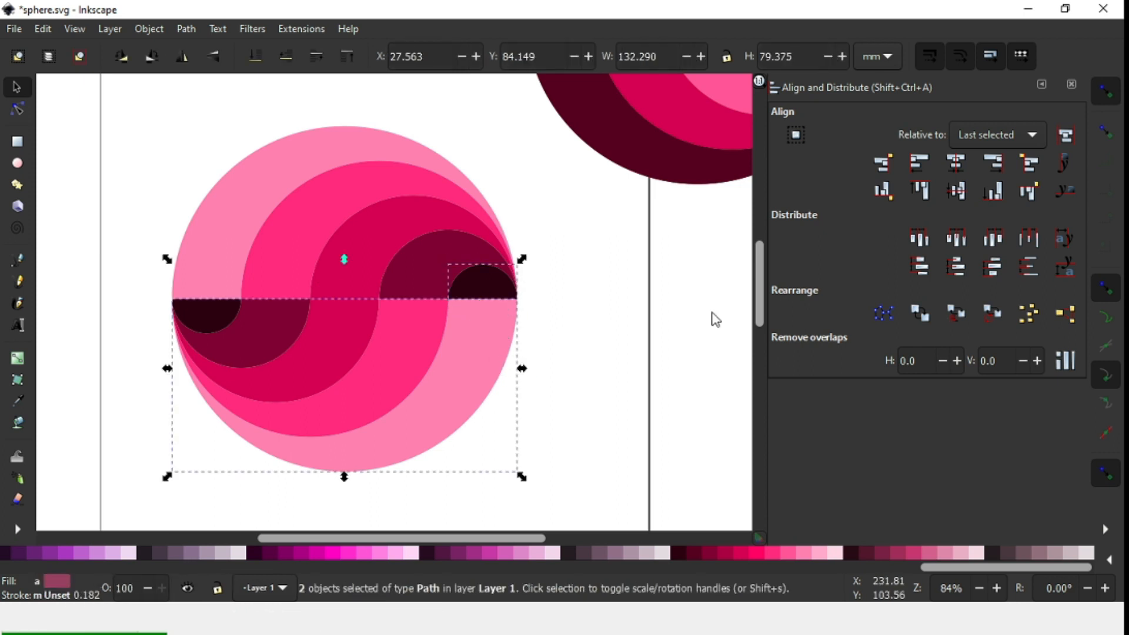
pyautogui.click(184, 33)
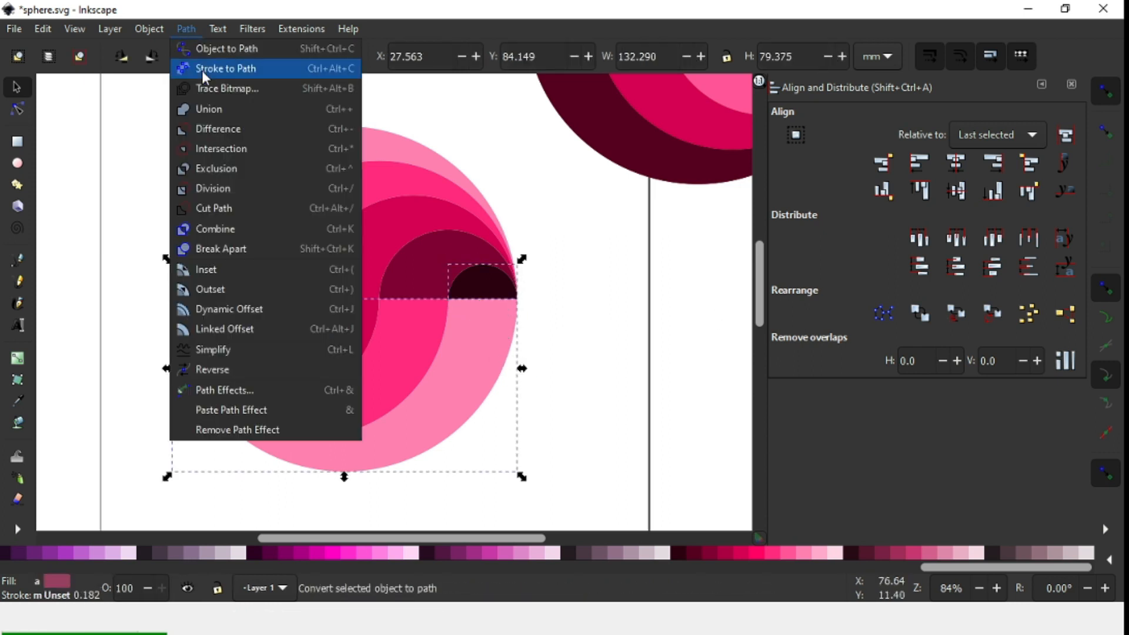
pyautogui.click(214, 109)
# Union the upper dark raspberry half crescent with the adjoining bright pink half crescent below it
pyautogui.click(414, 268)
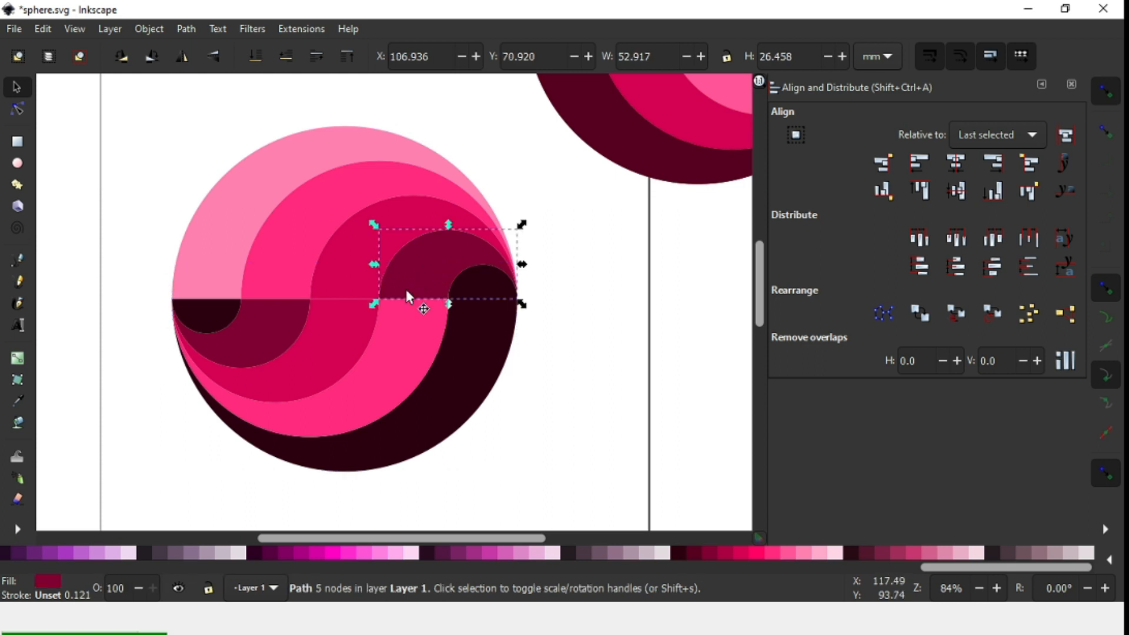
pyautogui.keyDown('shift'); pyautogui.click(401, 342); pyautogui.keyUp('shift')
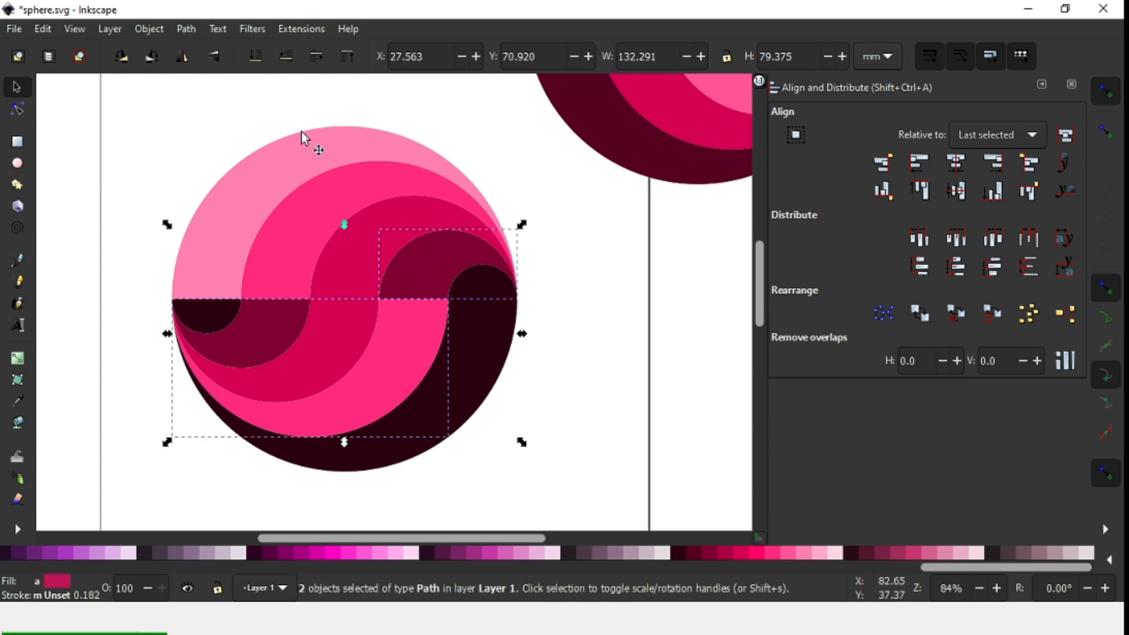
pyautogui.click(187, 29)
pyautogui.click(213, 112)
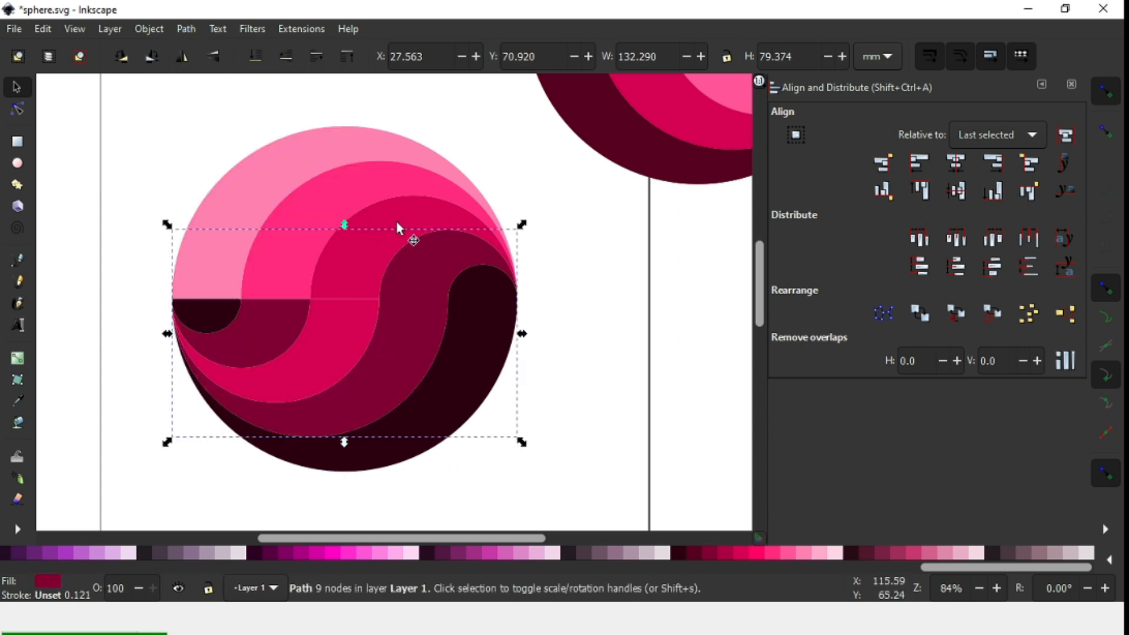
# Union the upper and lower crimson half crescents into one S-shaped band
pyautogui.click(329, 269)
pyautogui.keyDown('shift'); pyautogui.click(327, 324); pyautogui.keyUp('shift')
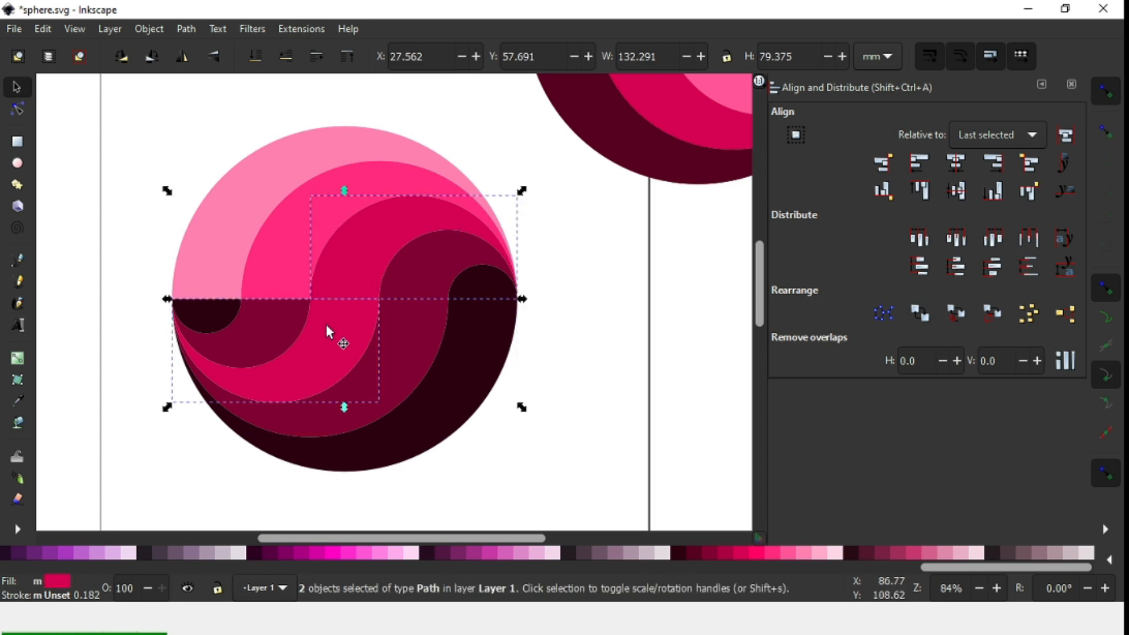
pyautogui.click(187, 29)
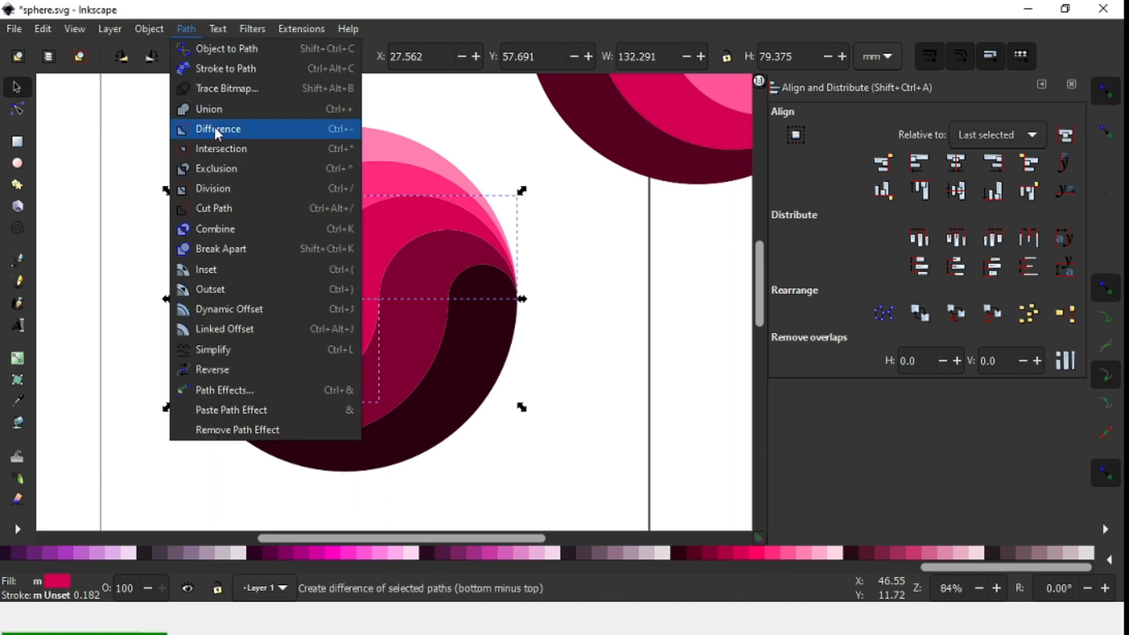
pyautogui.click(232, 111)
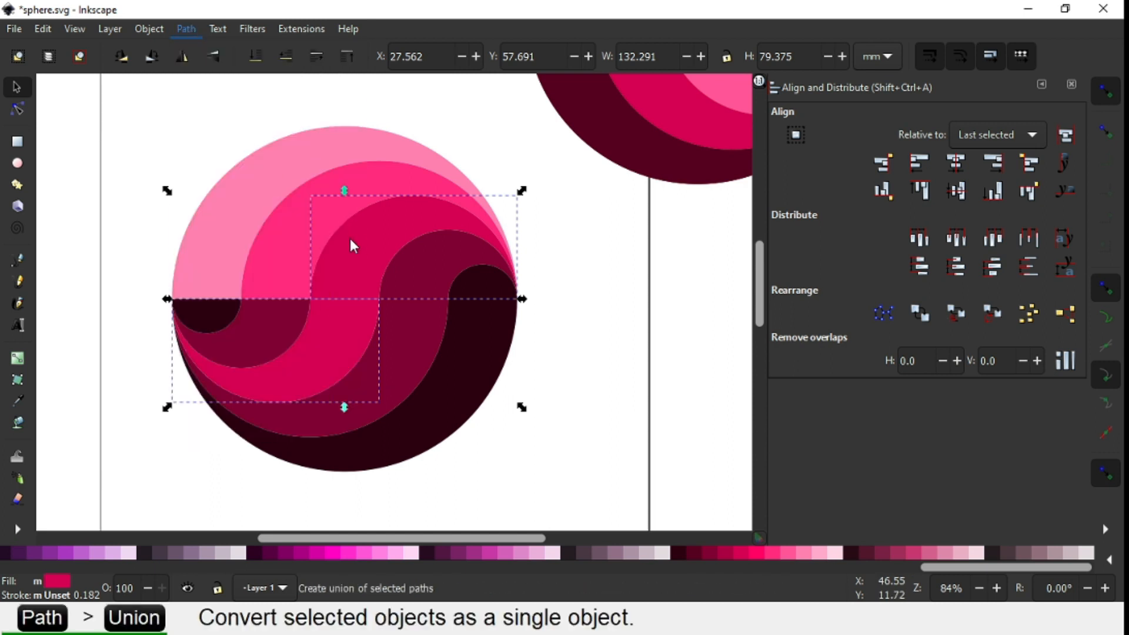
# Union the upper bright pink half crescent with the dark raspberry half crescent below it
pyautogui.click(294, 267)
pyautogui.keyDown('shift'); pyautogui.click(272, 308); pyautogui.keyUp('shift')
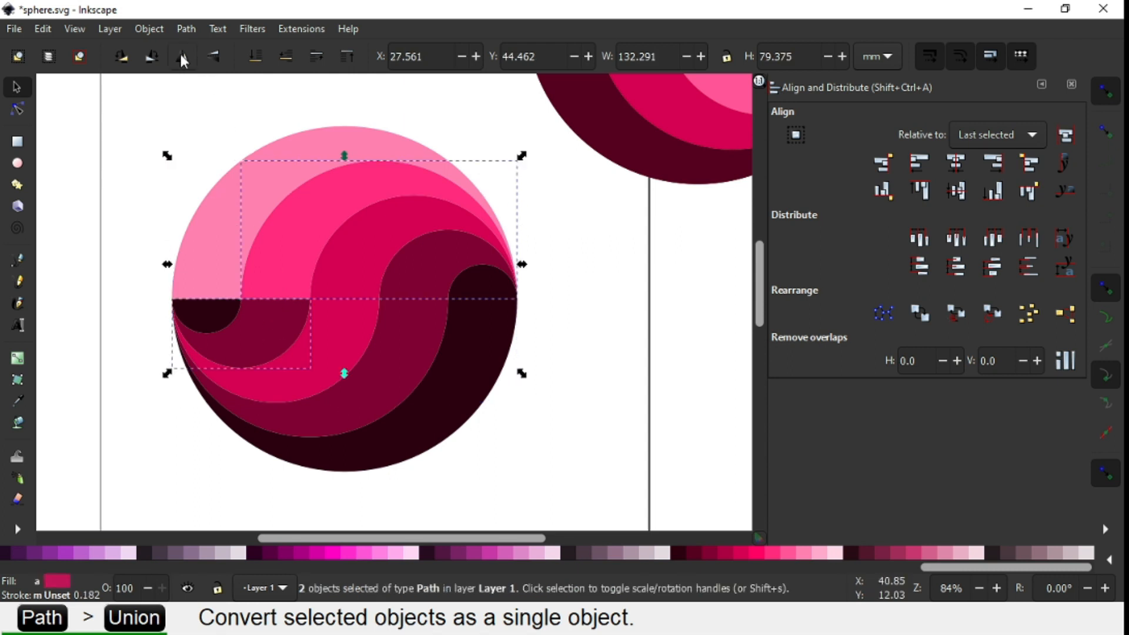
pyautogui.click(184, 29)
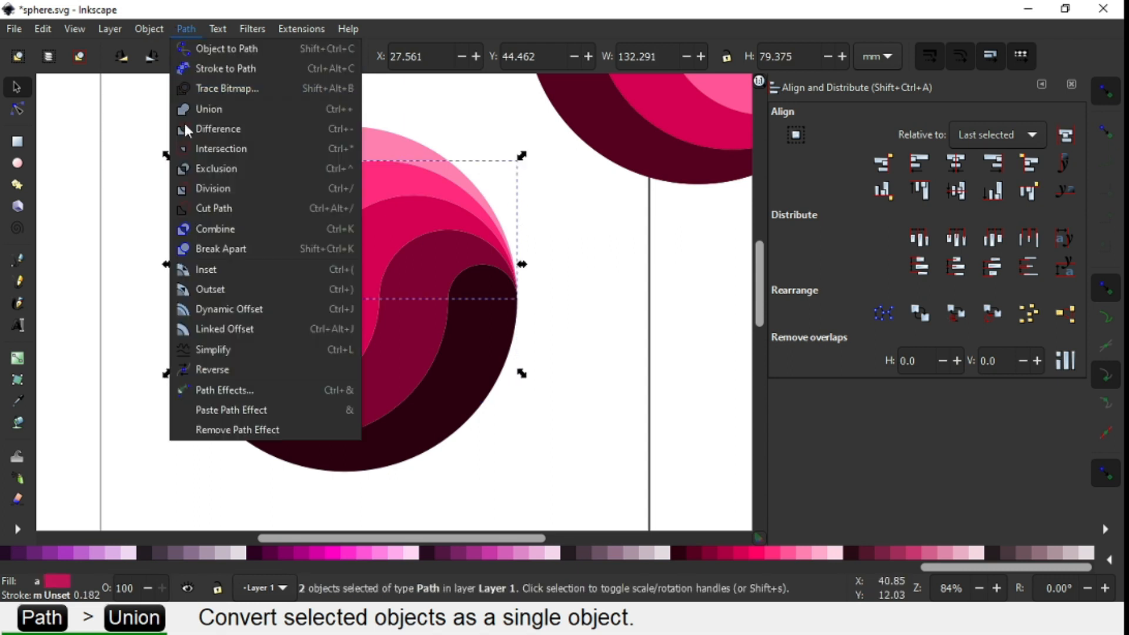
pyautogui.click(202, 108)
# Union the upper light pink half crescent with the small near-black half circle below it, and save the document
pyautogui.click(232, 233)
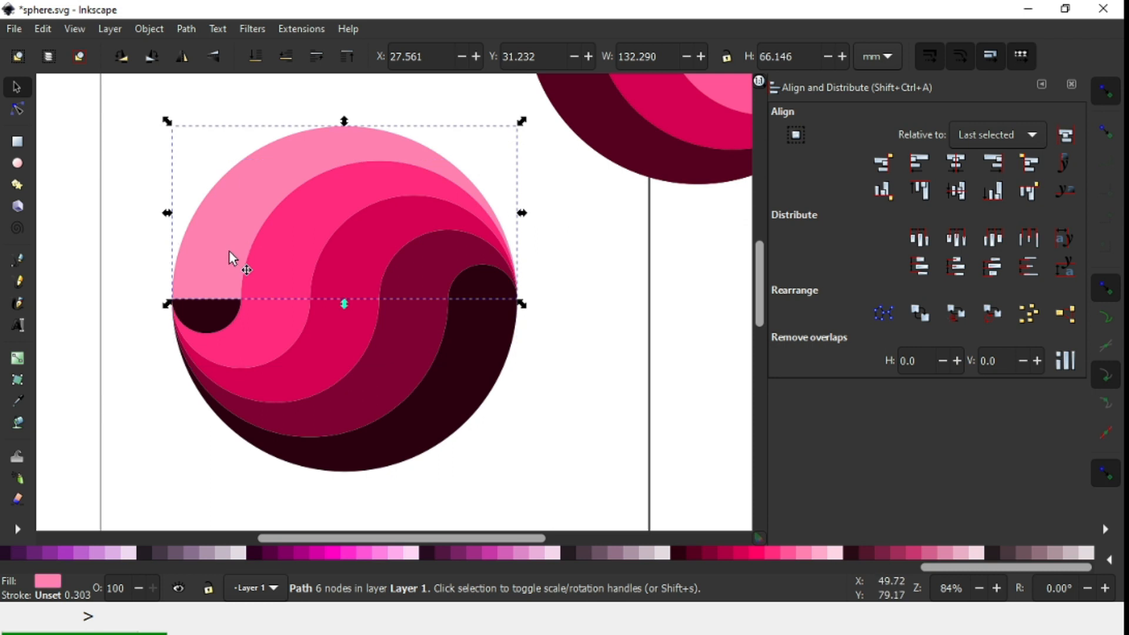
pyautogui.keyDown('shift'); pyautogui.click(213, 306); pyautogui.keyUp('shift')
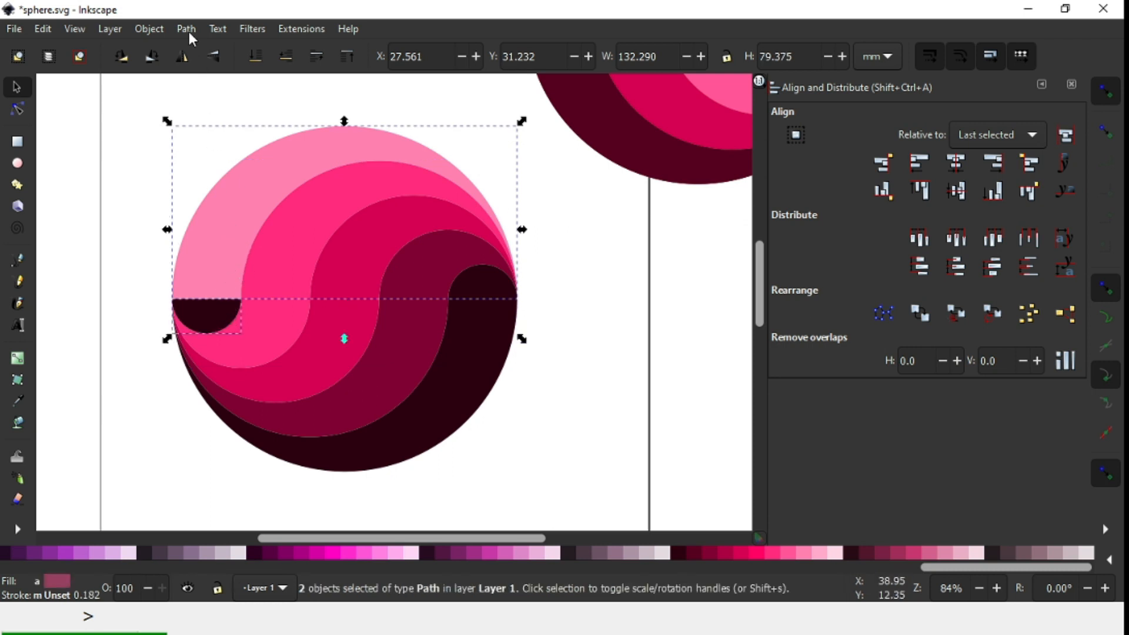
pyautogui.click(186, 29)
pyautogui.click(202, 111)
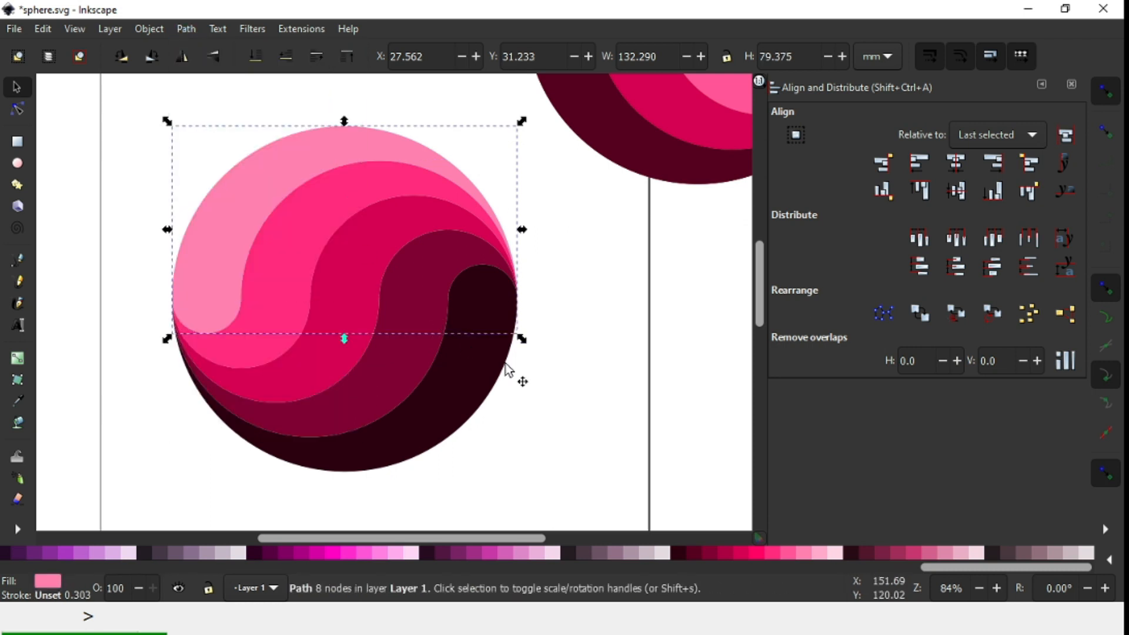
pyautogui.click(600, 402)
pyautogui.hotkey('ctrl', 's')
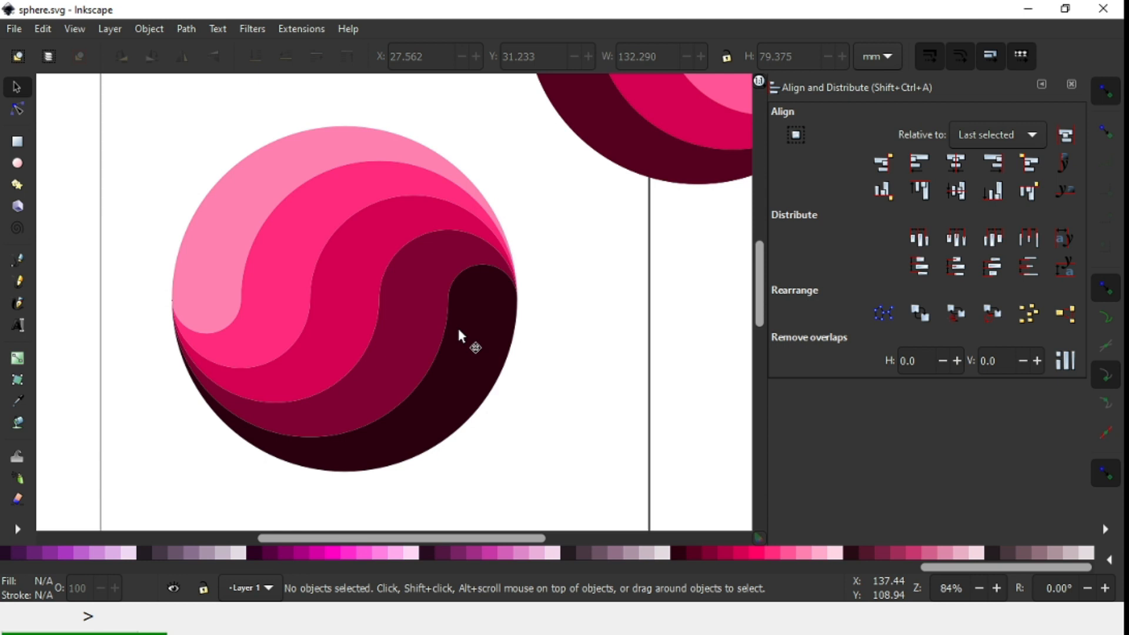
# Duplicate the dark raspberry S-shaped band and fill the copy with near-black #2B0011
pyautogui.click(413, 322)
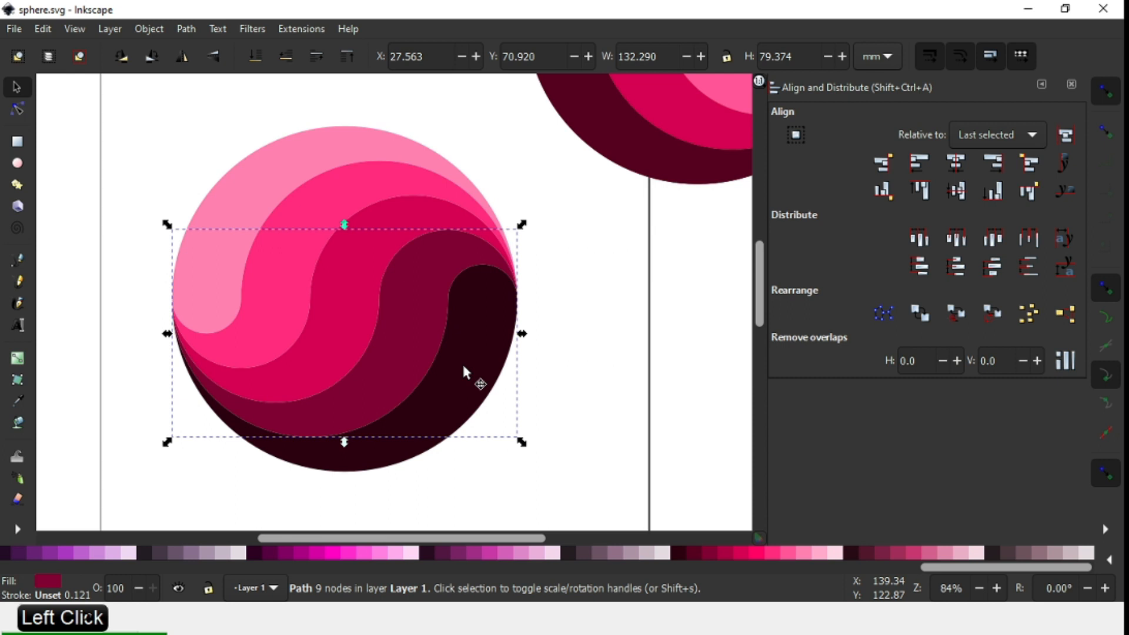
pyautogui.press('ctrl')
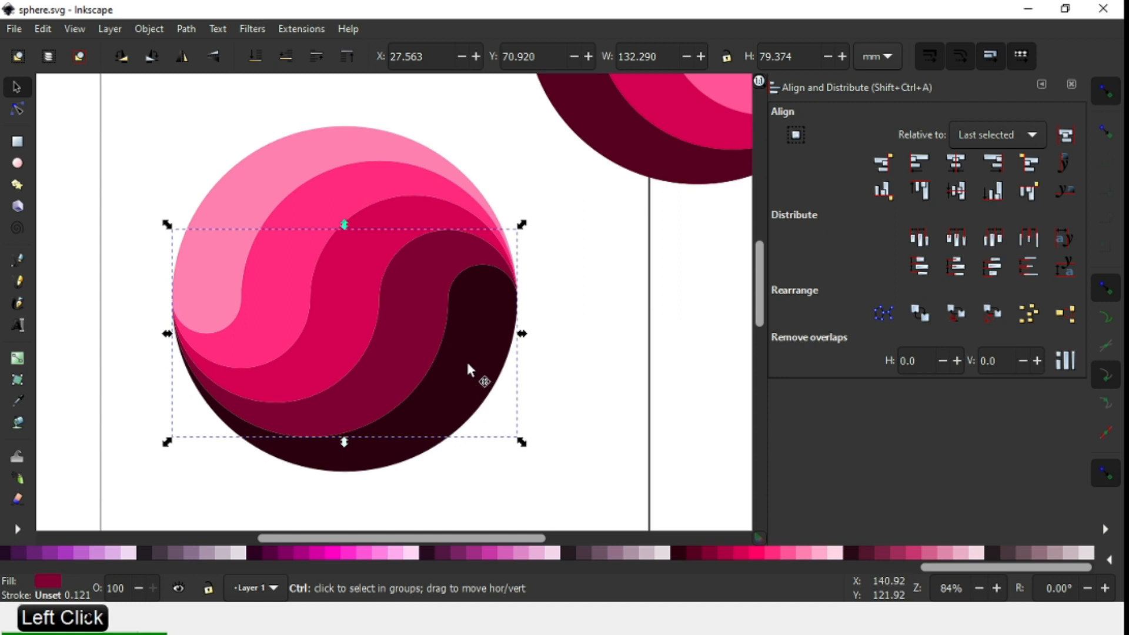
pyautogui.press('ctrl')
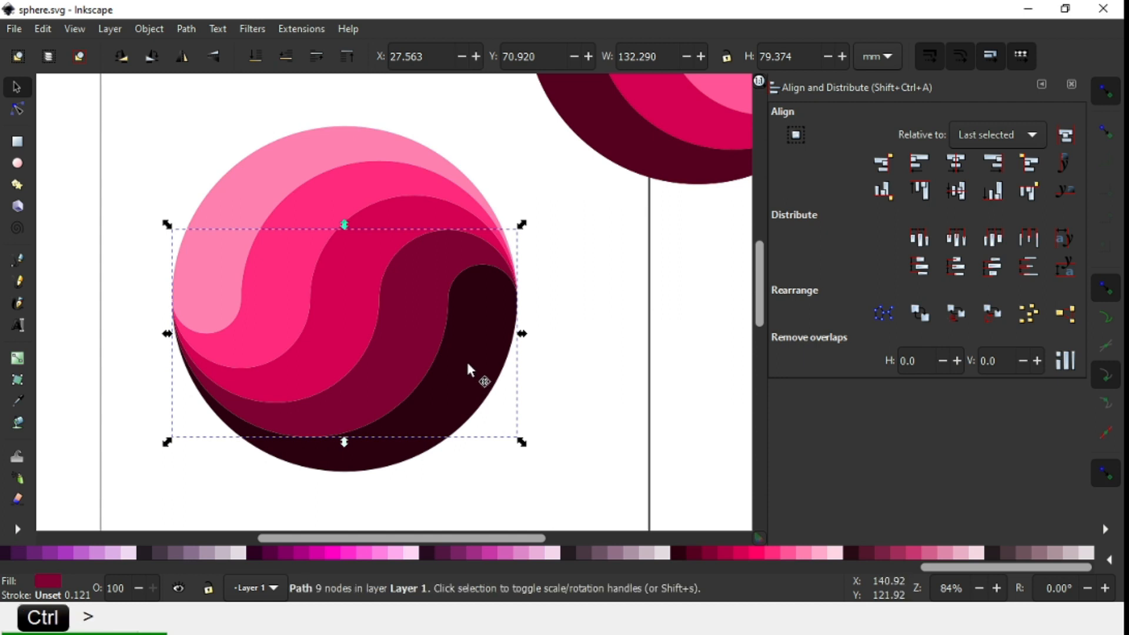
pyautogui.hotkey('ctrl', 'd')
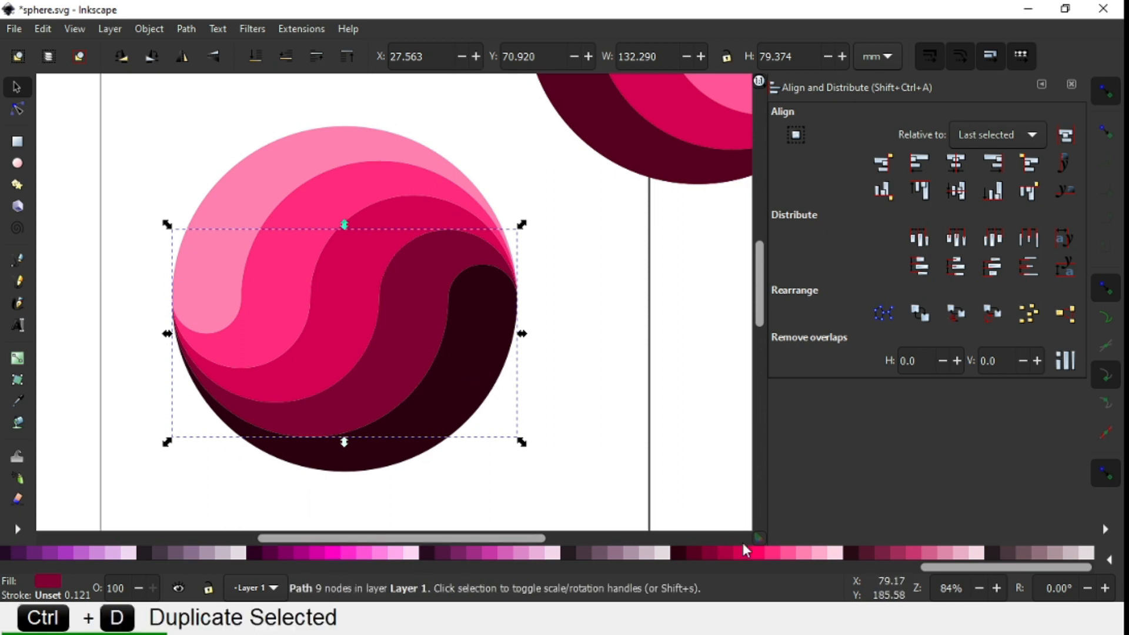
pyautogui.click(678, 556)
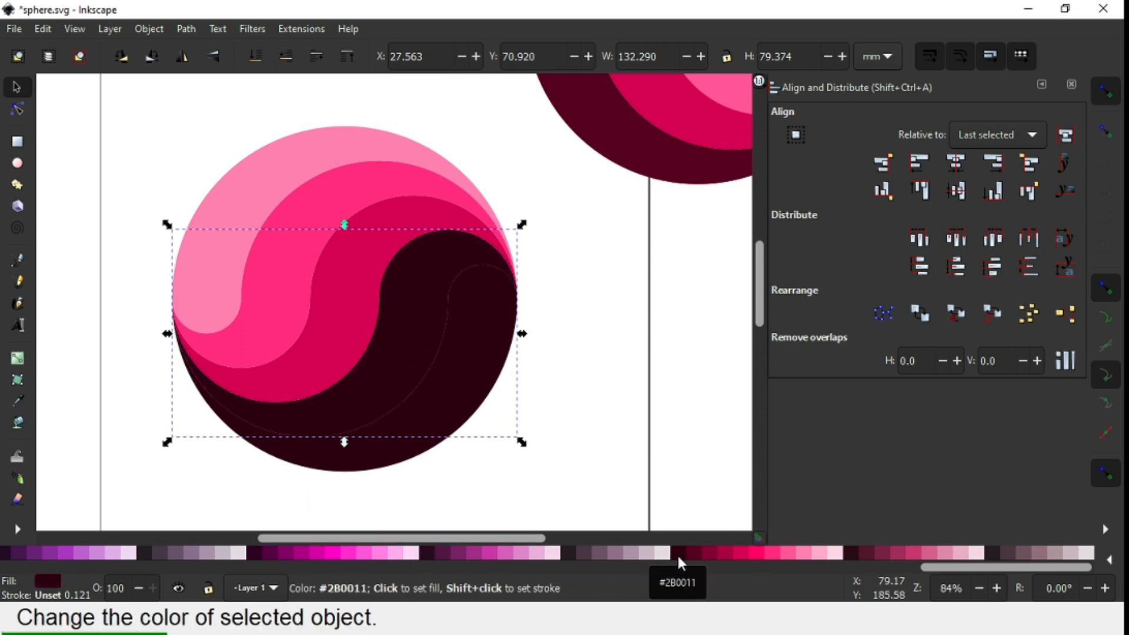
# Select the middle node on the duplicate band's edge beside the near-black band and recolour the copy dark green
pyautogui.press('z')
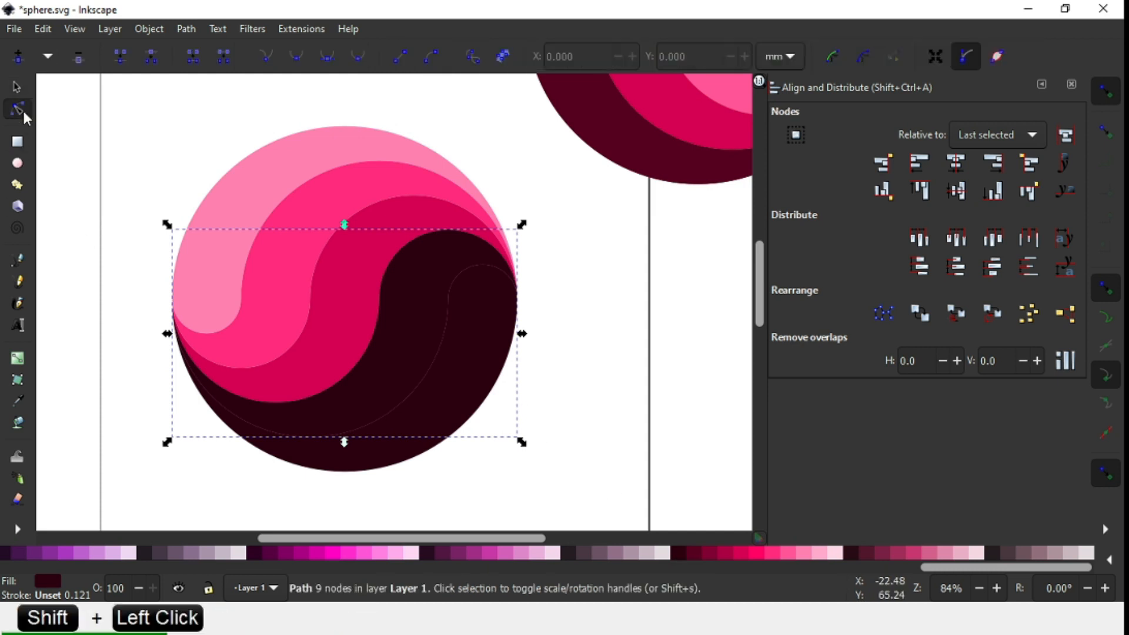
pyautogui.moveTo(134, 207); pyautogui.dragTo(585, 511)
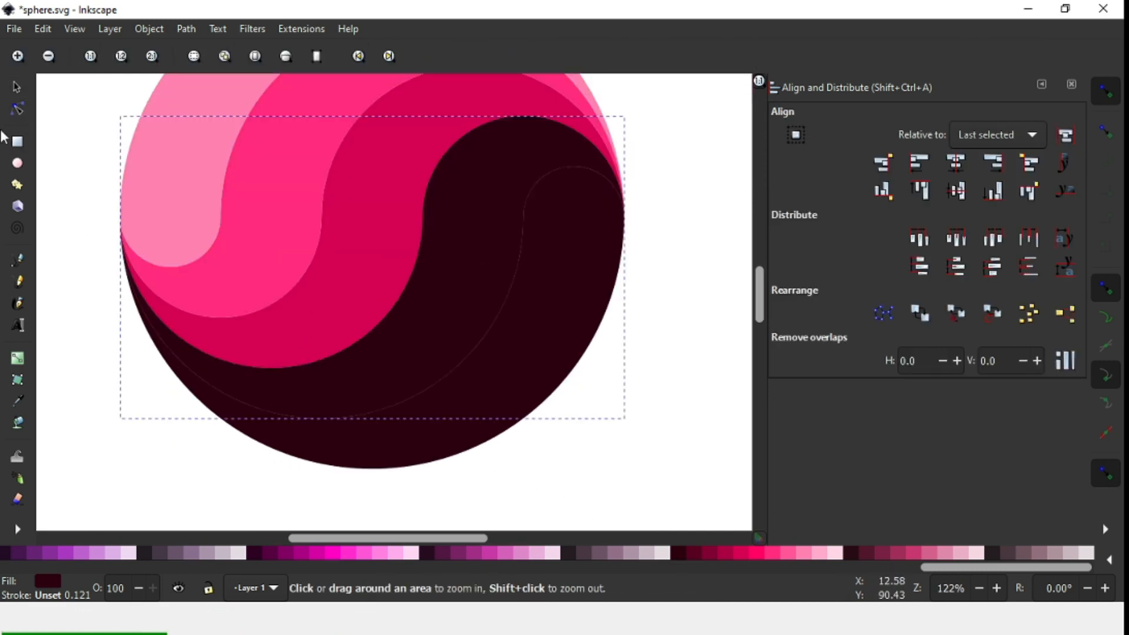
pyautogui.click(18, 109)
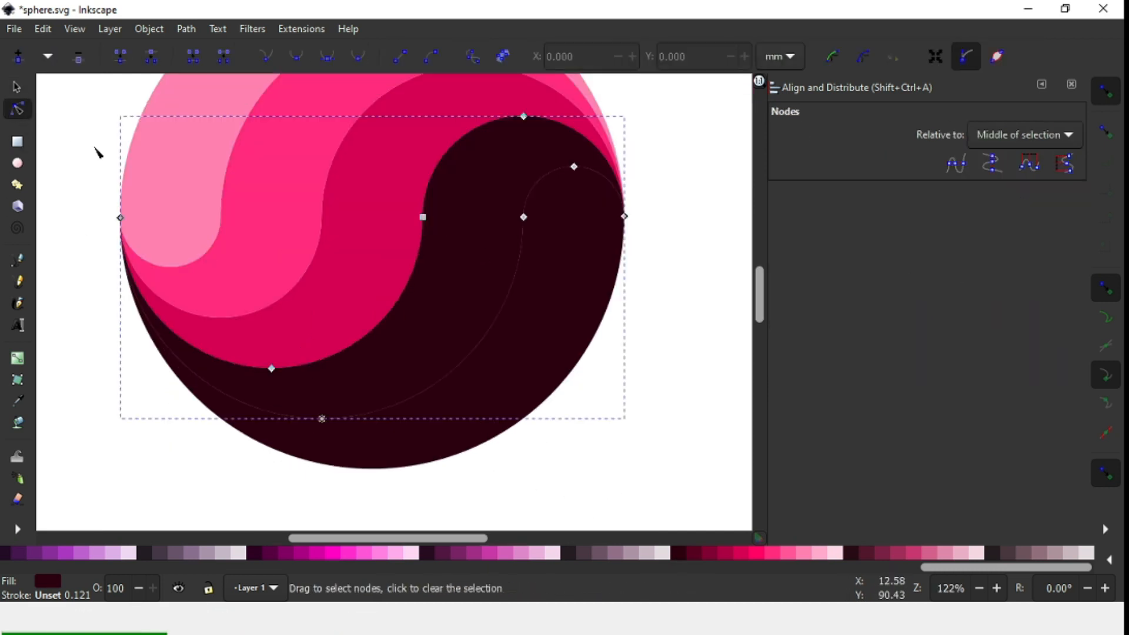
pyautogui.click(525, 219)
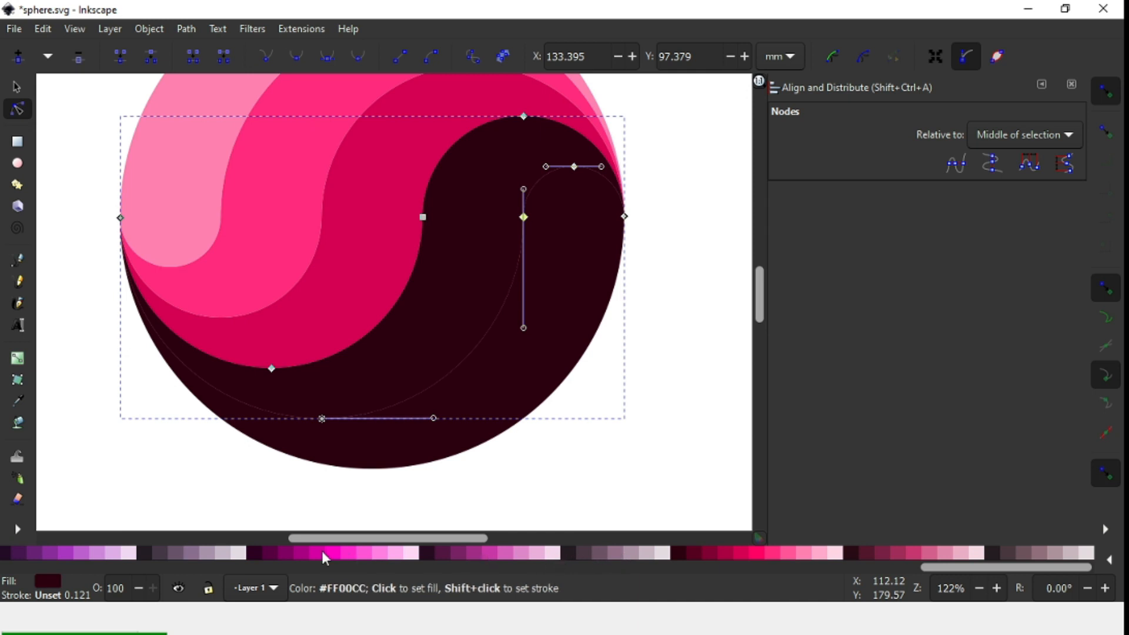
pyautogui.moveTo(969, 567); pyautogui.dragTo(231, 566)
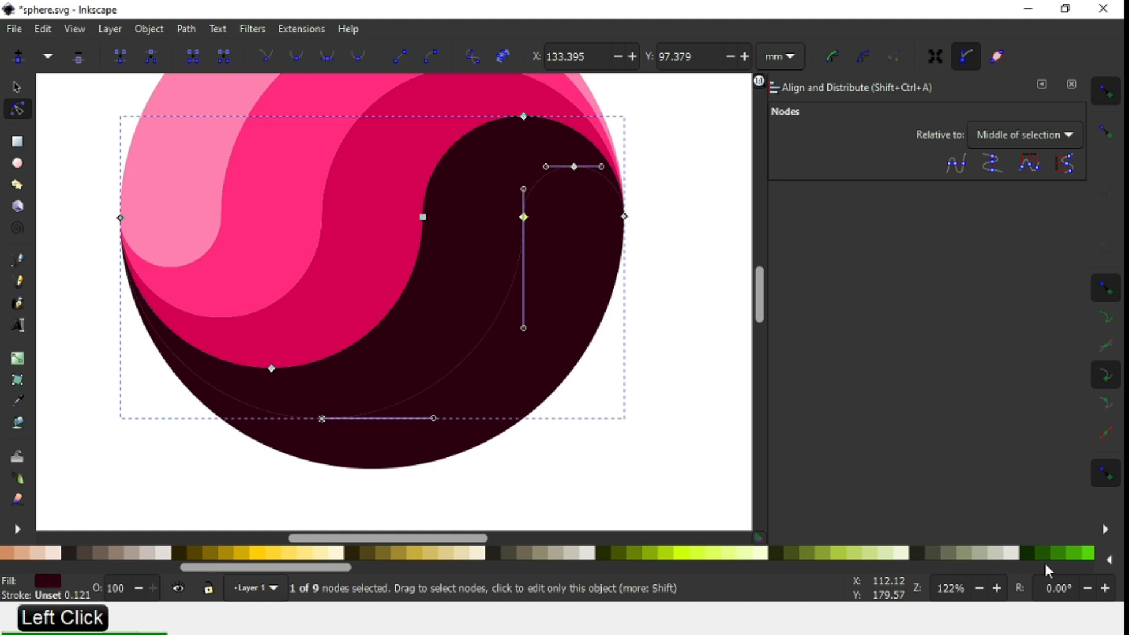
pyautogui.click(1051, 554)
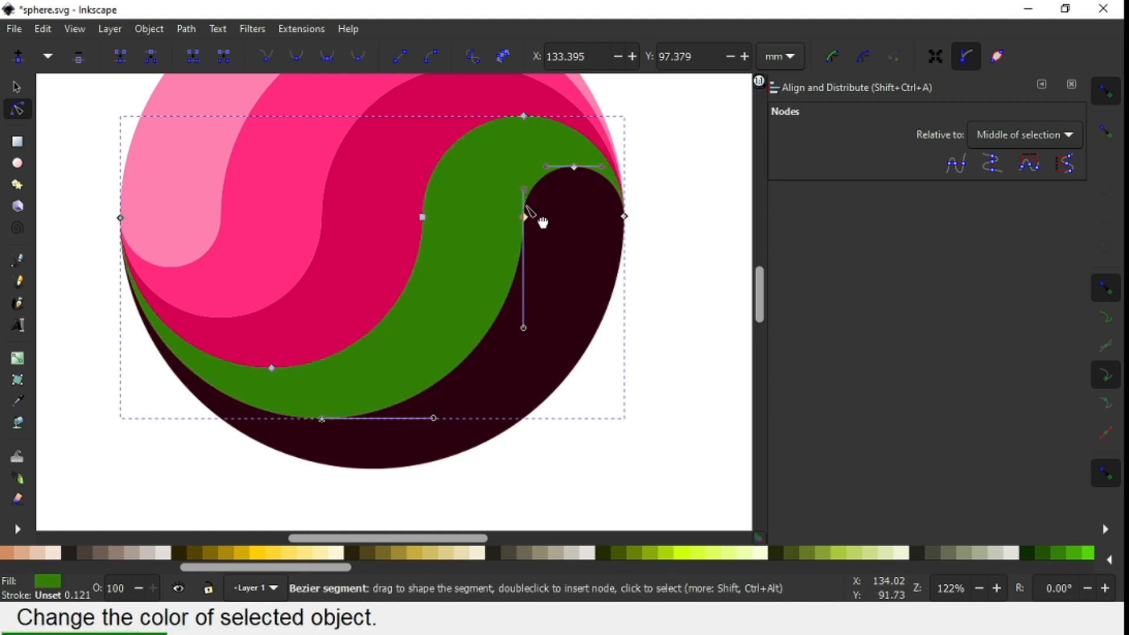
# Turn off snapping and shift the green copy's selected edge node toward the near-black band, to about X 134.7, Y 97.6 mm
pyautogui.click(1116, 99)
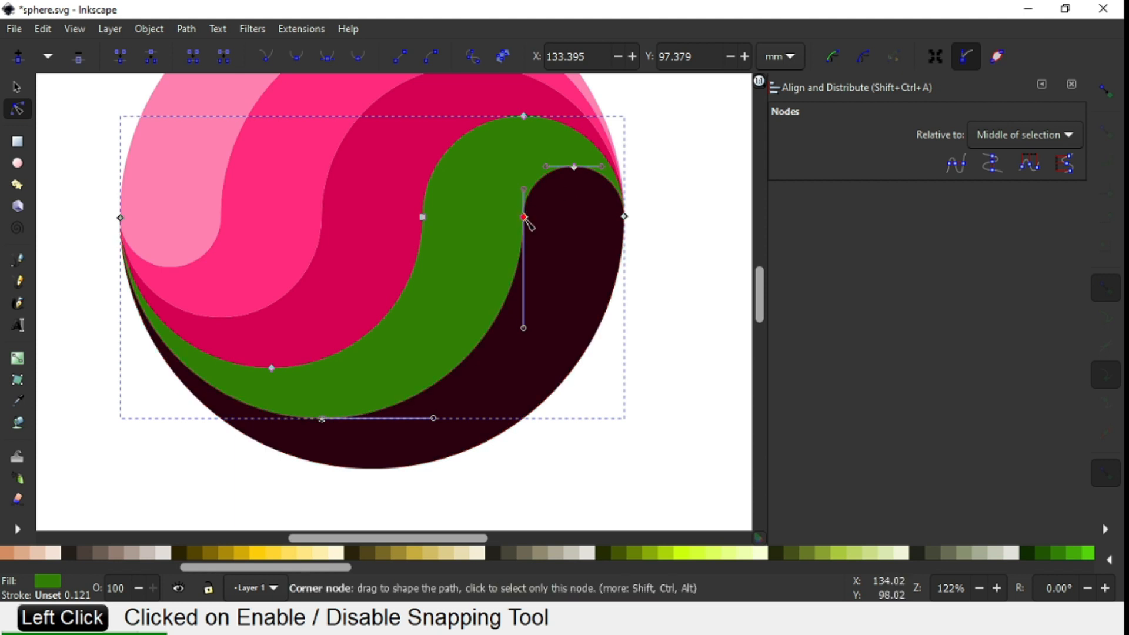
pyautogui.moveTo(530, 220); pyautogui.dragTo(534, 223)
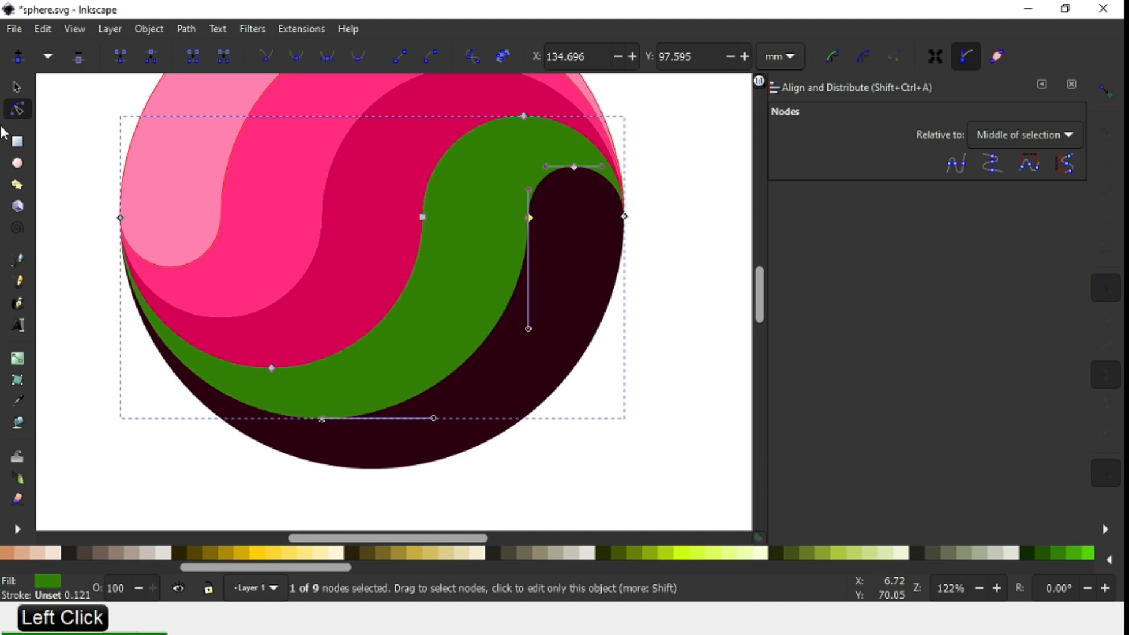
pyautogui.click(16, 87)
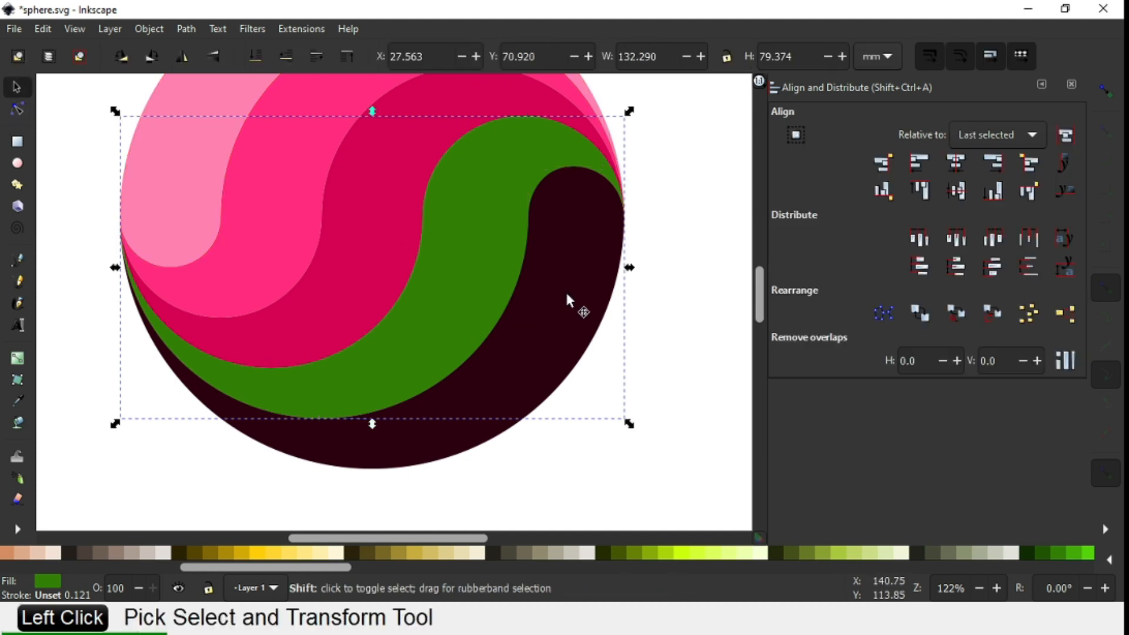
# Lower the green copy and the near-black band together to the bottom of the stack, and deselect them
pyautogui.keyDown('shift'); pyautogui.click(580, 308); pyautogui.keyUp('shift')
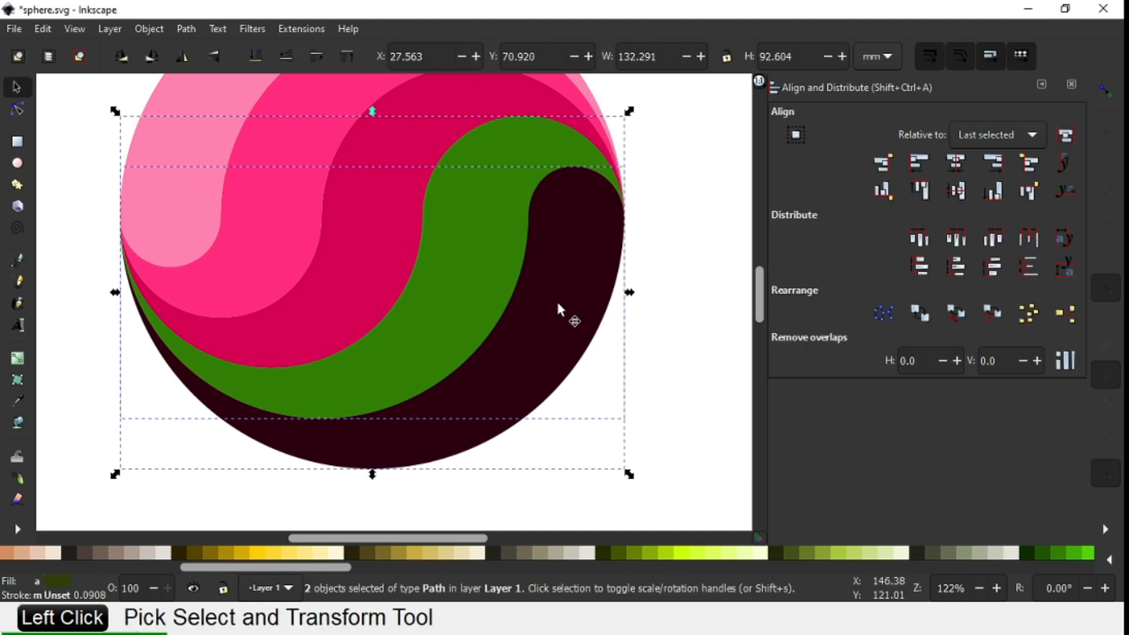
pyautogui.click(149, 29)
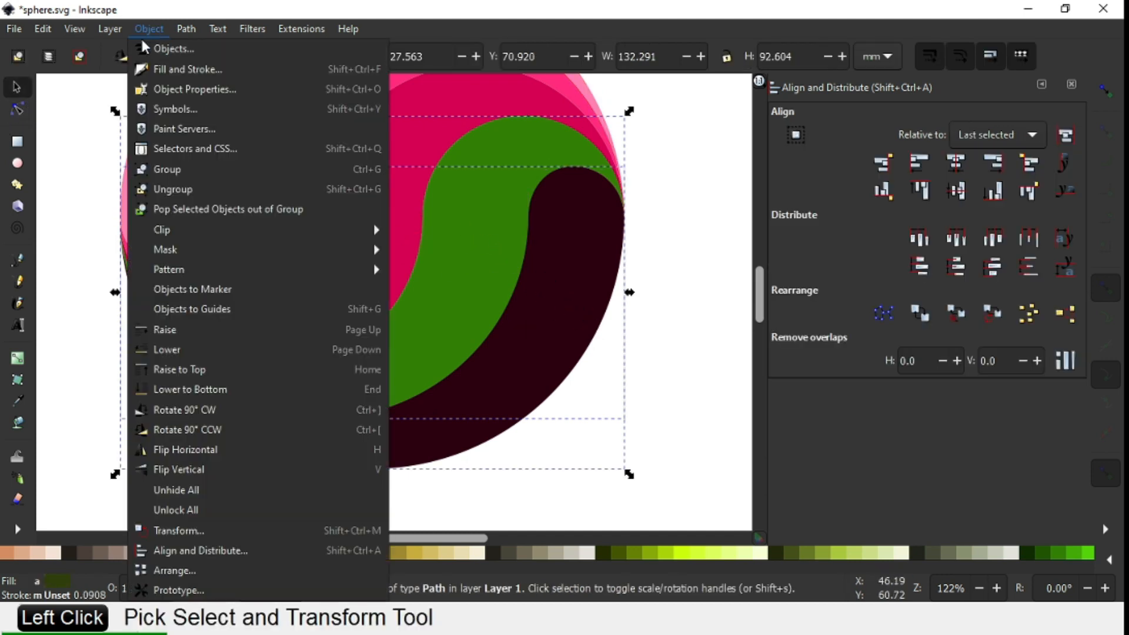
pyautogui.click(211, 391)
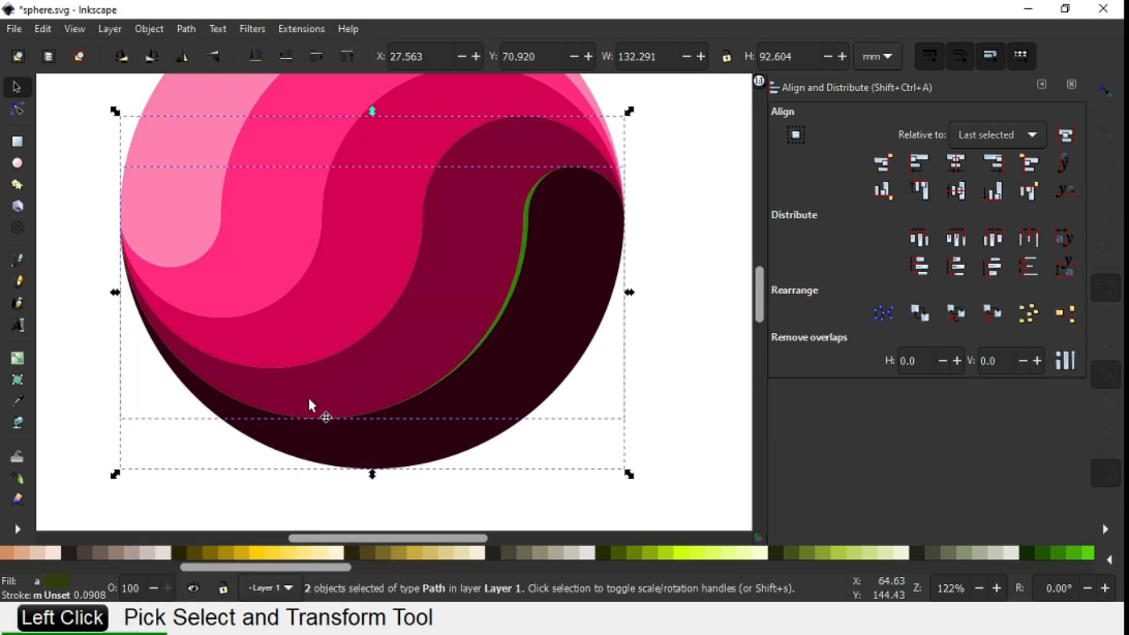
pyautogui.click(668, 416)
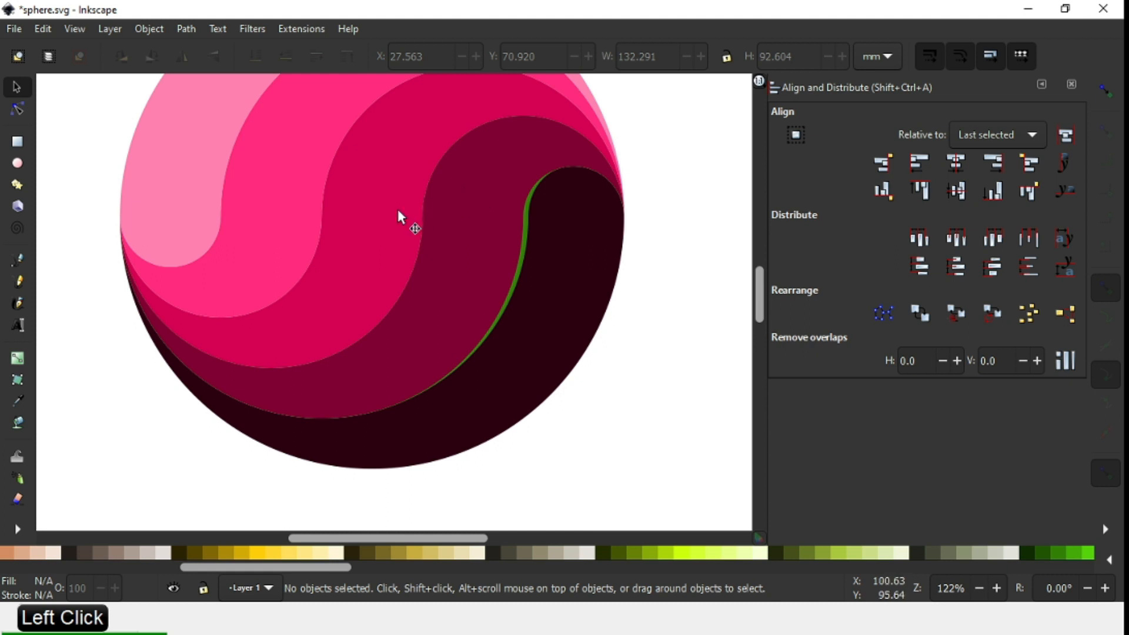
# Duplicate the crimson S-shaped band and fill the copy with olive green #88AA00
pyautogui.click(364, 216)
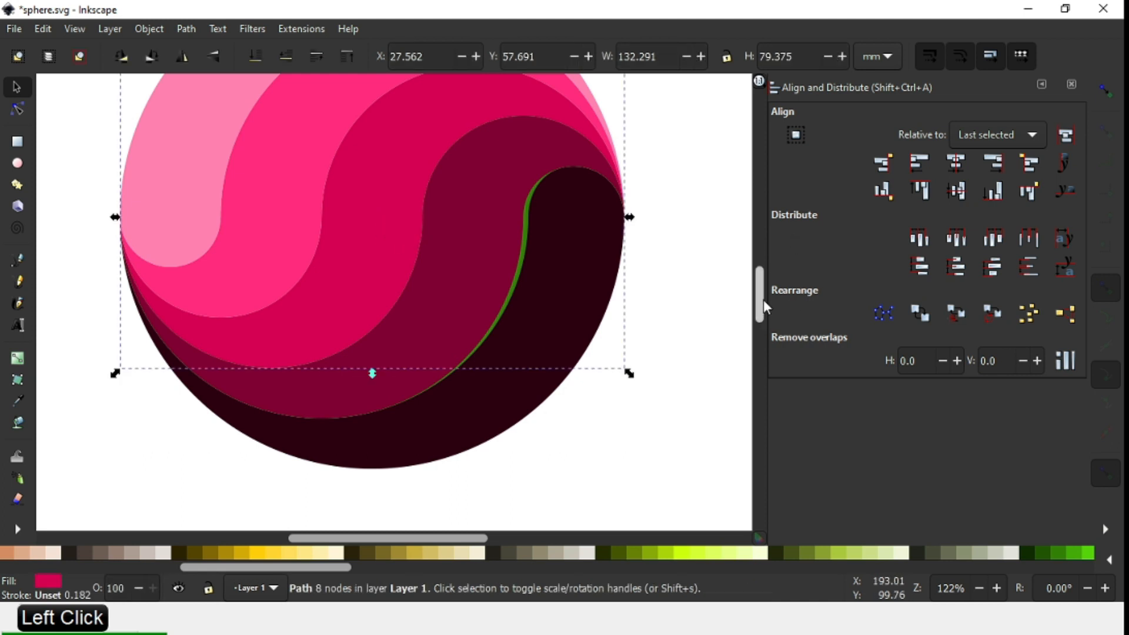
pyautogui.moveTo(761, 301)
pyautogui.mouseDown()
pyautogui.moveTo(762, 289)
pyautogui.moveTo(763, 301)
pyautogui.mouseUp()
pyautogui.hotkey('ctrl', 'd')
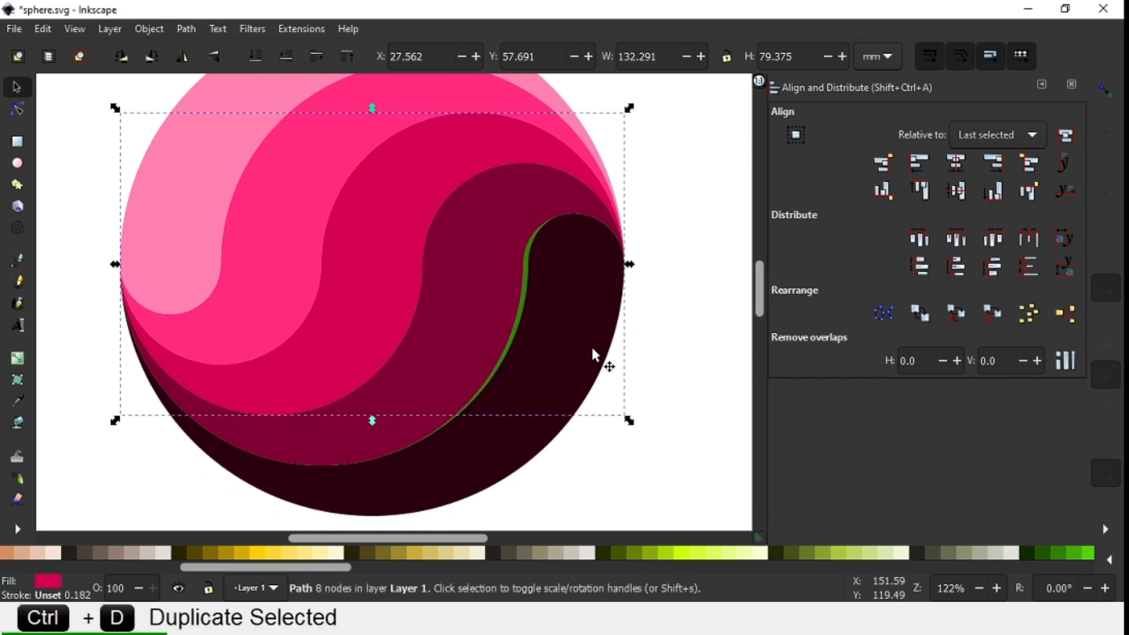
pyautogui.click(644, 553)
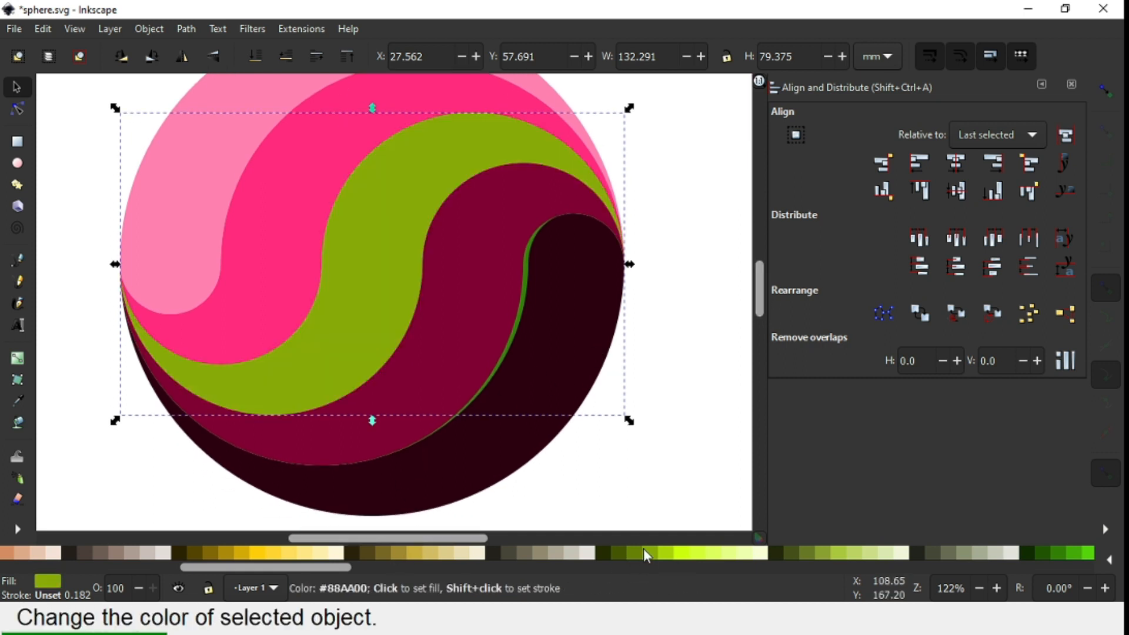
# Shift the olive copy's two edge nodes beside the raspberry band slightly toward it and bend the end corner's curve handle inward
pyautogui.click(17, 109)
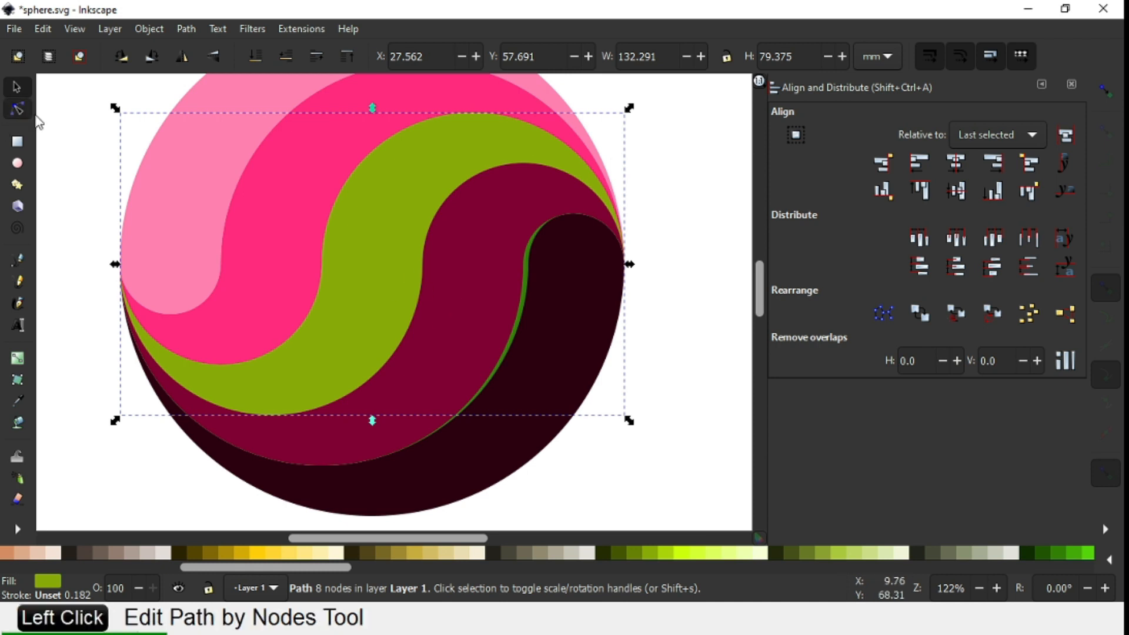
pyautogui.click(424, 265)
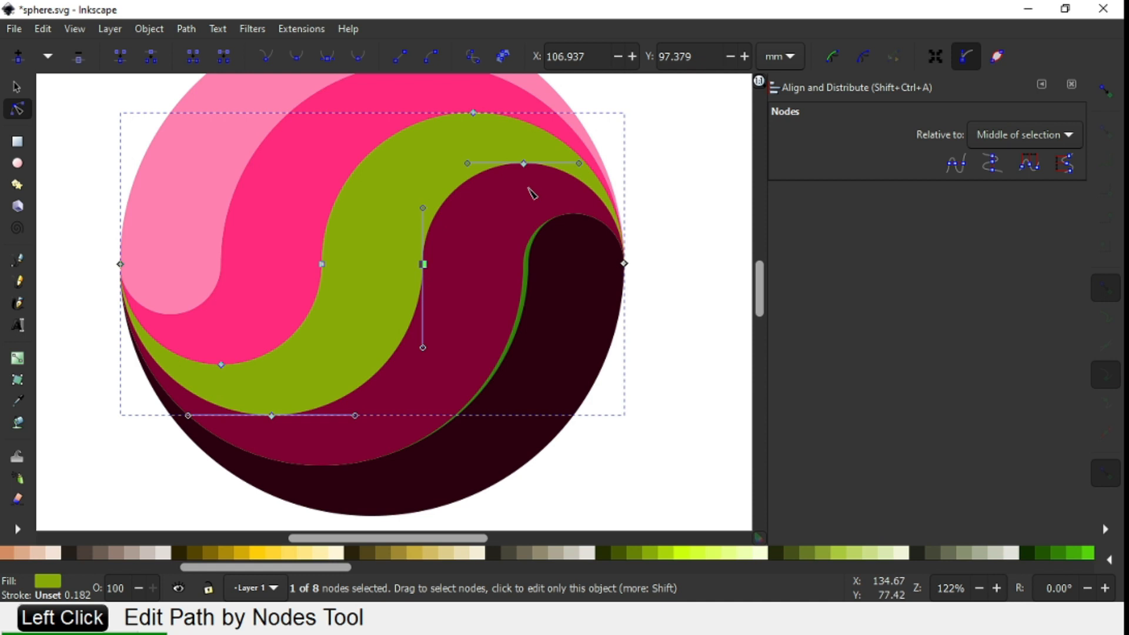
pyautogui.keyDown('shift'); pyautogui.click(524, 164); pyautogui.keyUp('shift')
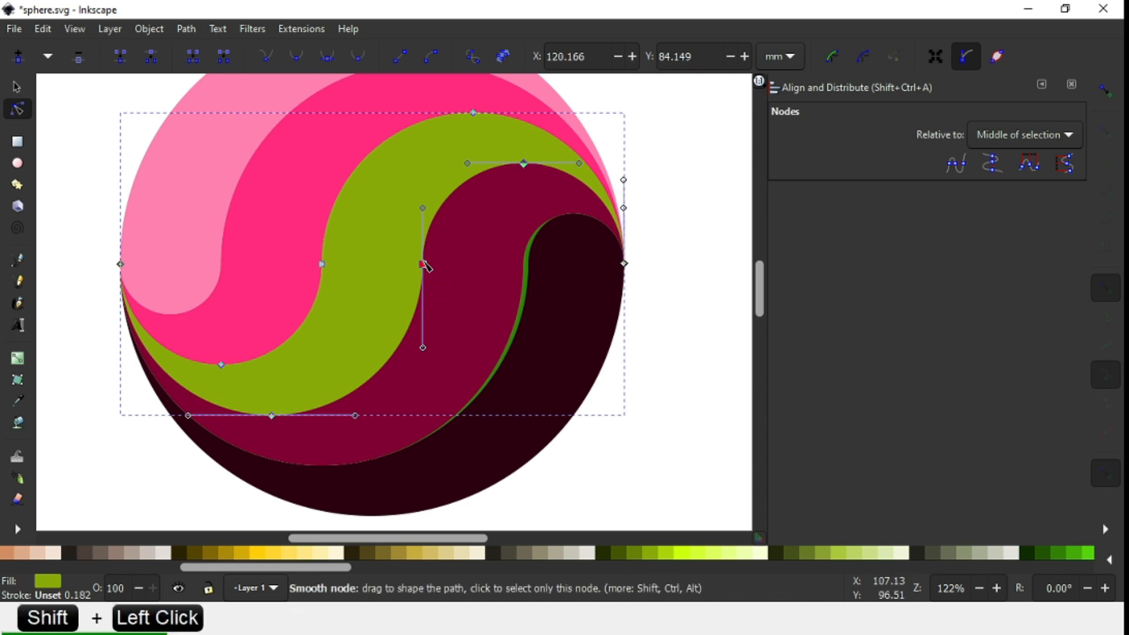
pyautogui.moveTo(423, 266); pyautogui.dragTo(433, 267)
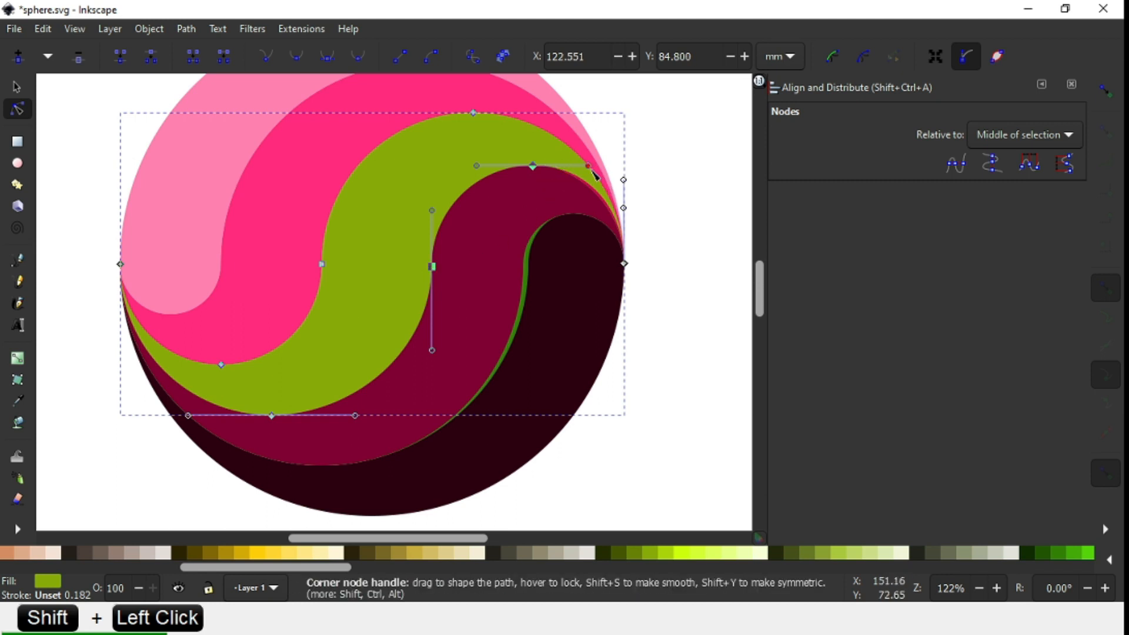
pyautogui.click(624, 209)
pyautogui.moveTo(625, 209); pyautogui.dragTo(617, 210)
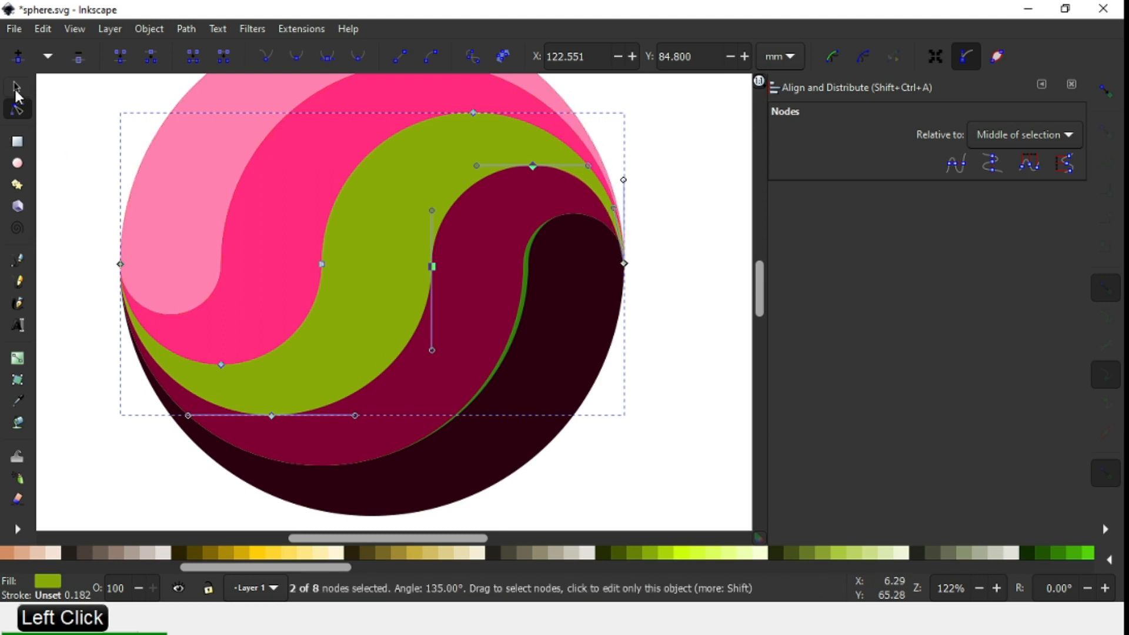
pyautogui.click(16, 87)
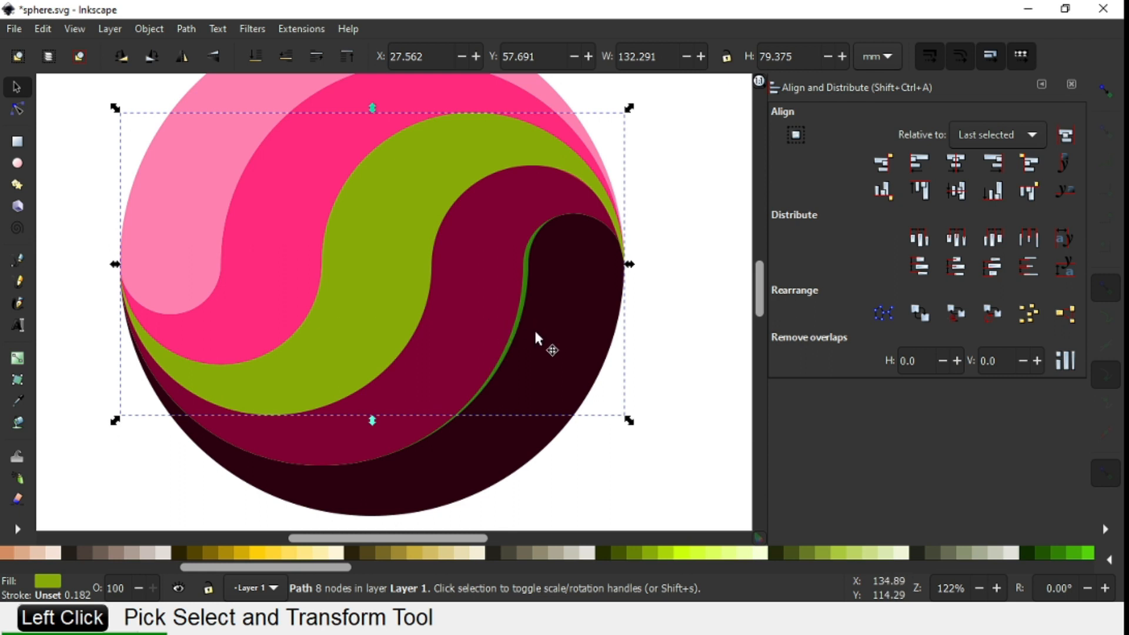
# Move the middle node on the olive copy's bright-pink side inward to about X 84.8, Y 99.1 mm
pyautogui.click(588, 315)
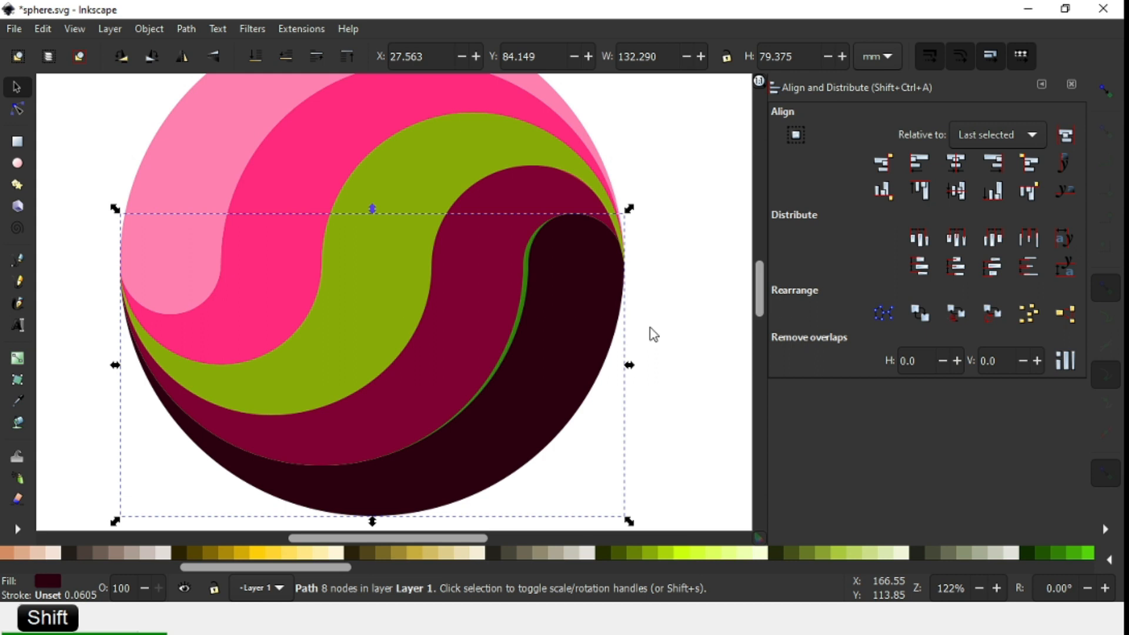
pyautogui.click(652, 316)
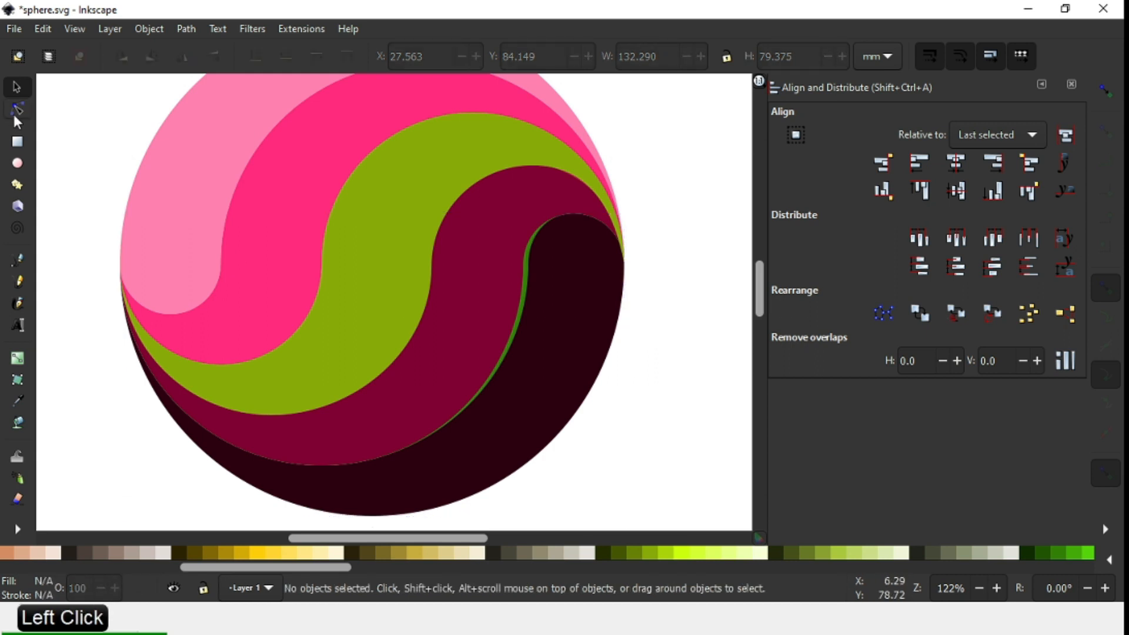
pyautogui.click(17, 110)
pyautogui.click(365, 226)
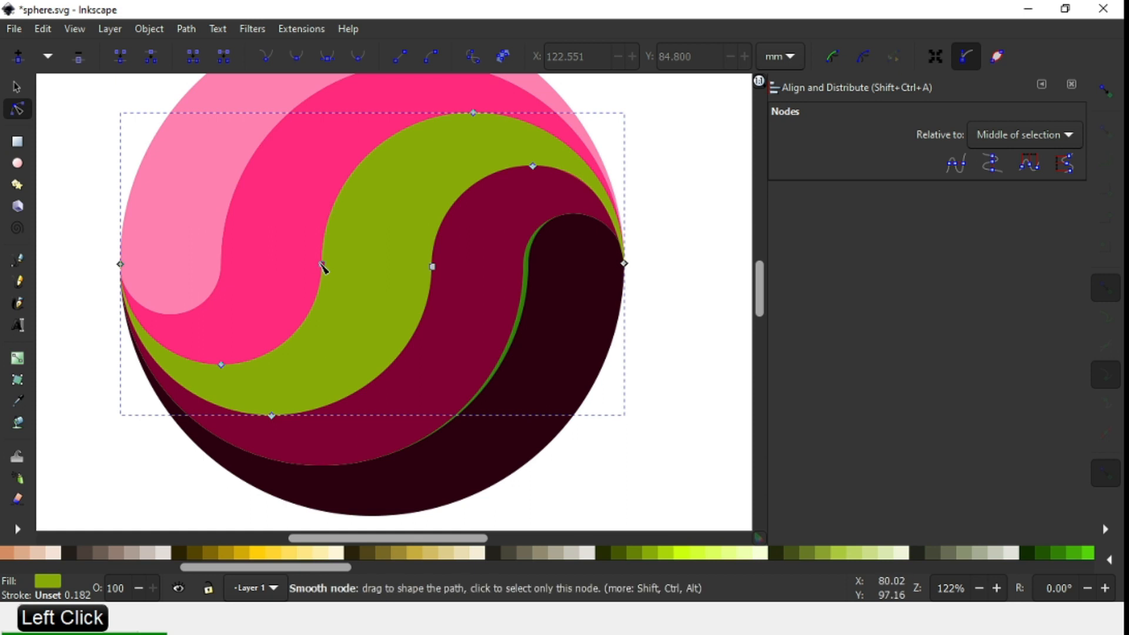
pyautogui.moveTo(323, 266); pyautogui.dragTo(339, 271)
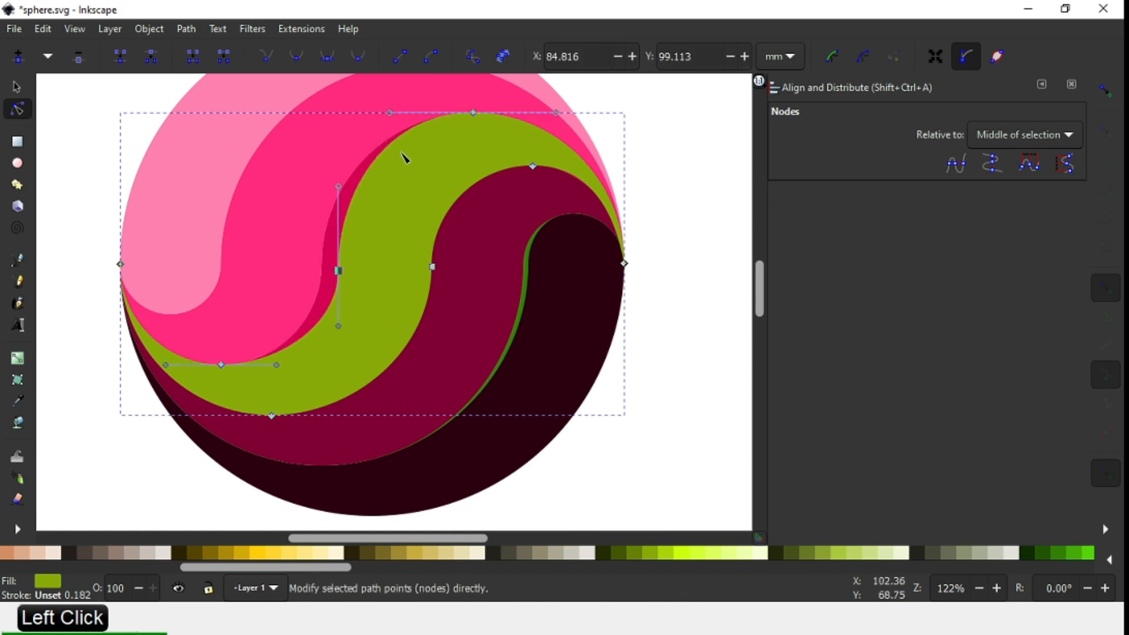
pyautogui.click(17, 87)
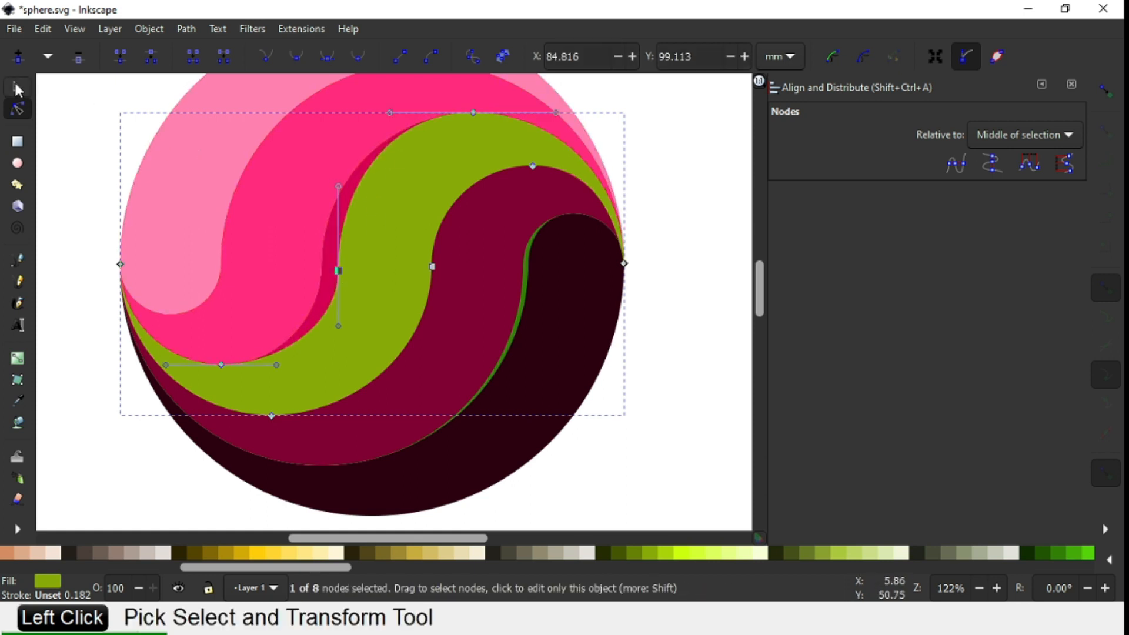
# Raise the crimson S-shaped band to the top of the stack, above its olive copy, and deselect it
pyautogui.click(329, 207)
pyautogui.click(340, 183)
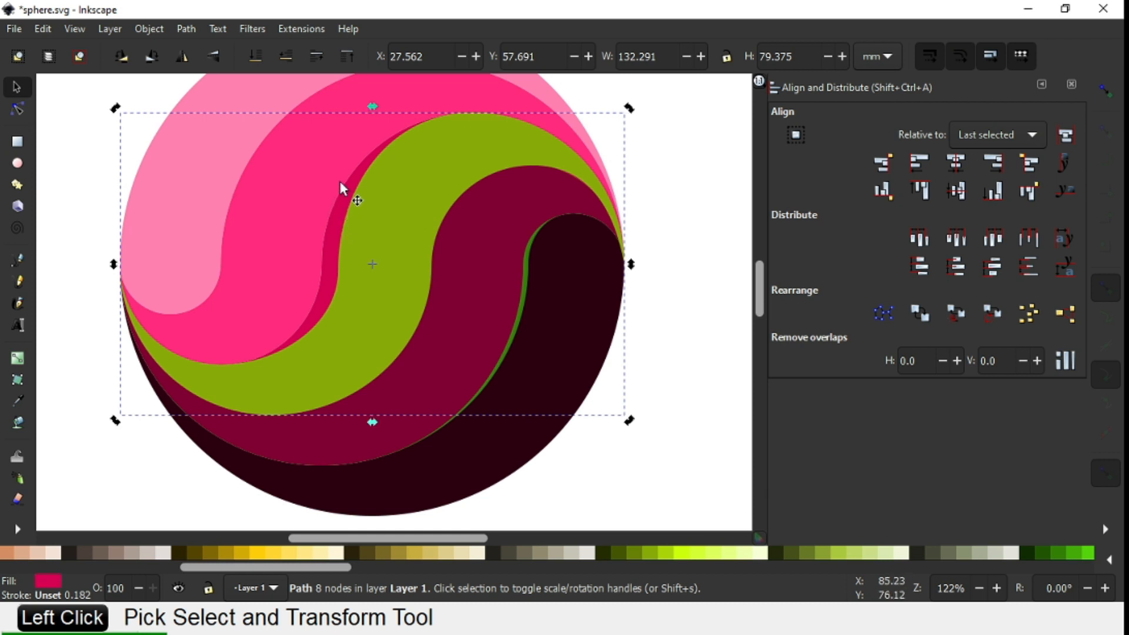
pyautogui.click(699, 172)
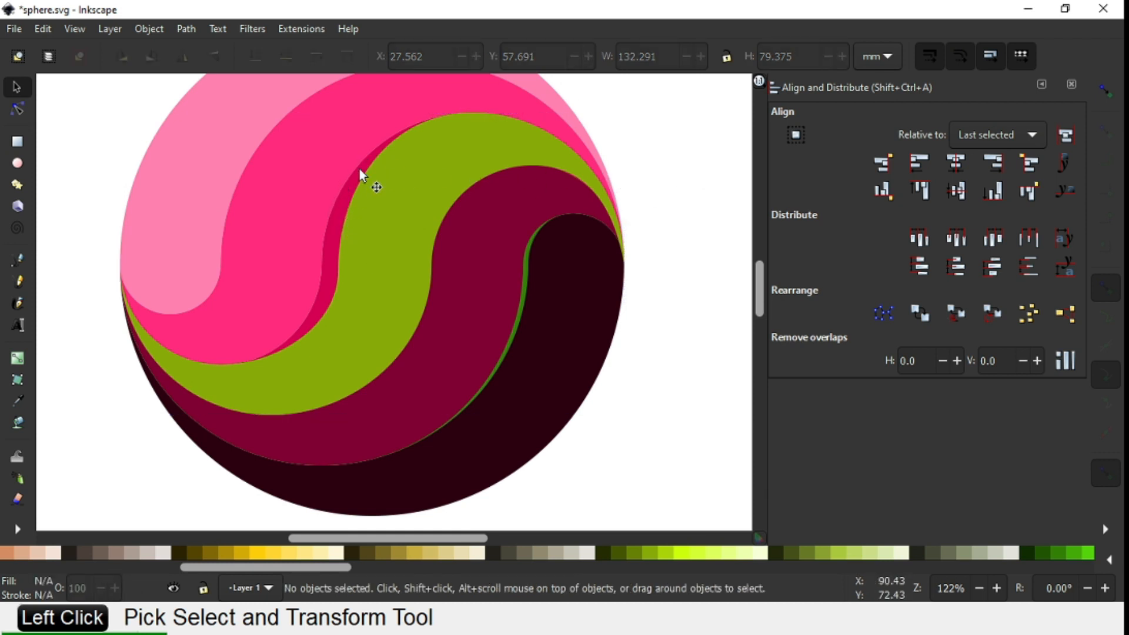
pyautogui.click(355, 170)
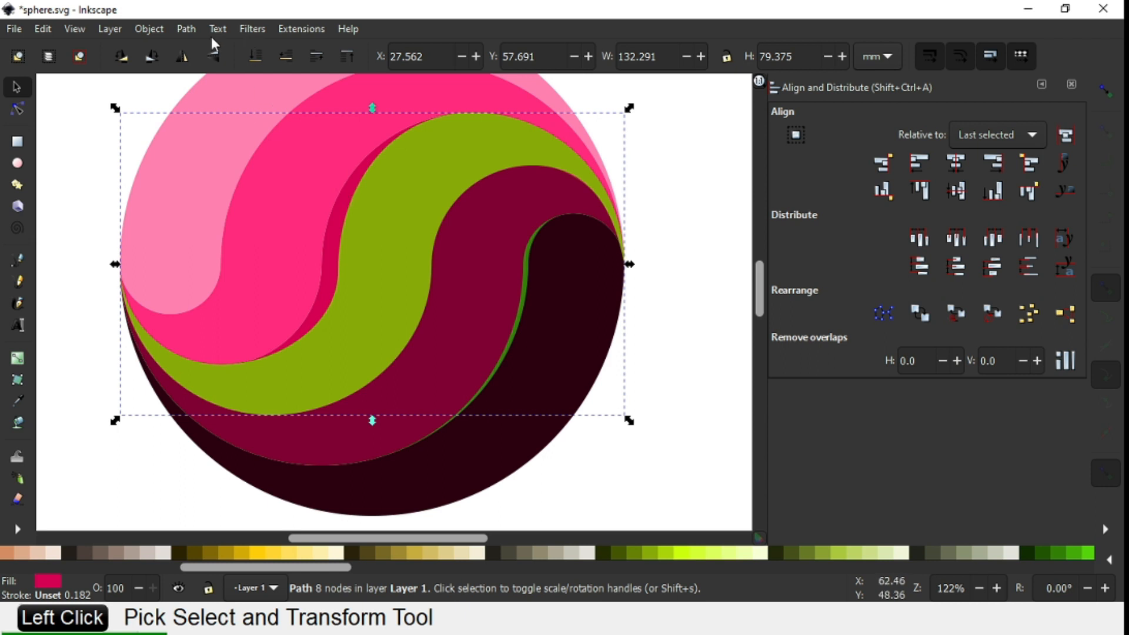
pyautogui.click(148, 27)
pyautogui.click(165, 369)
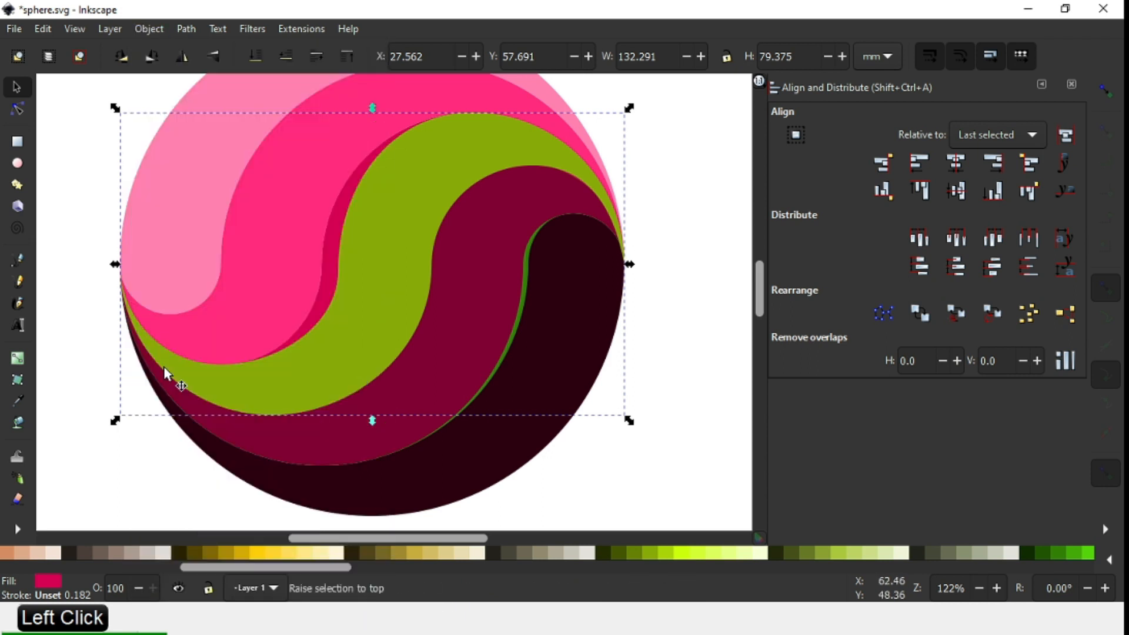
pyautogui.click(682, 263)
# Adjust the curve handle at the olive copy's right end corner so its tip tucks under the crimson band, and deselect the copy
pyautogui.click(459, 205)
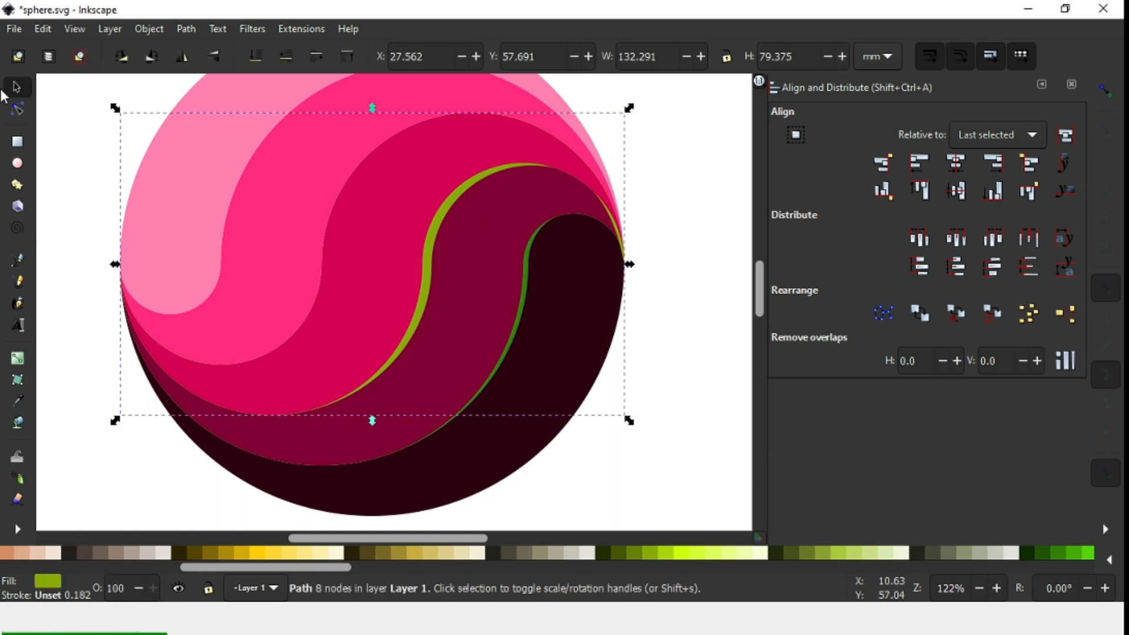
pyautogui.click(17, 110)
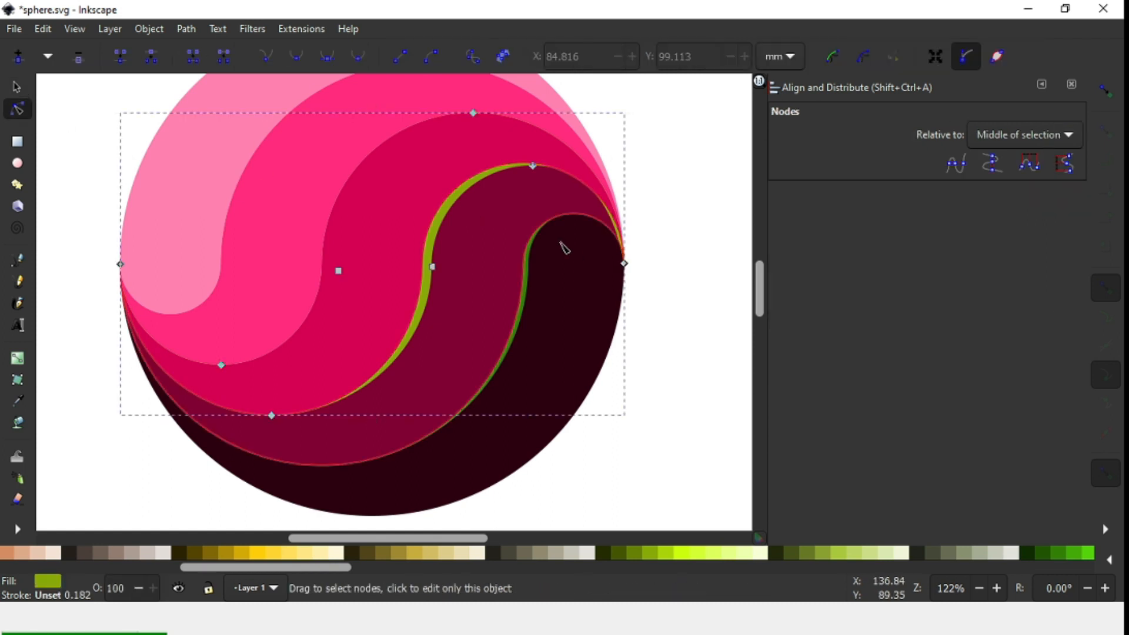
pyautogui.click(626, 264)
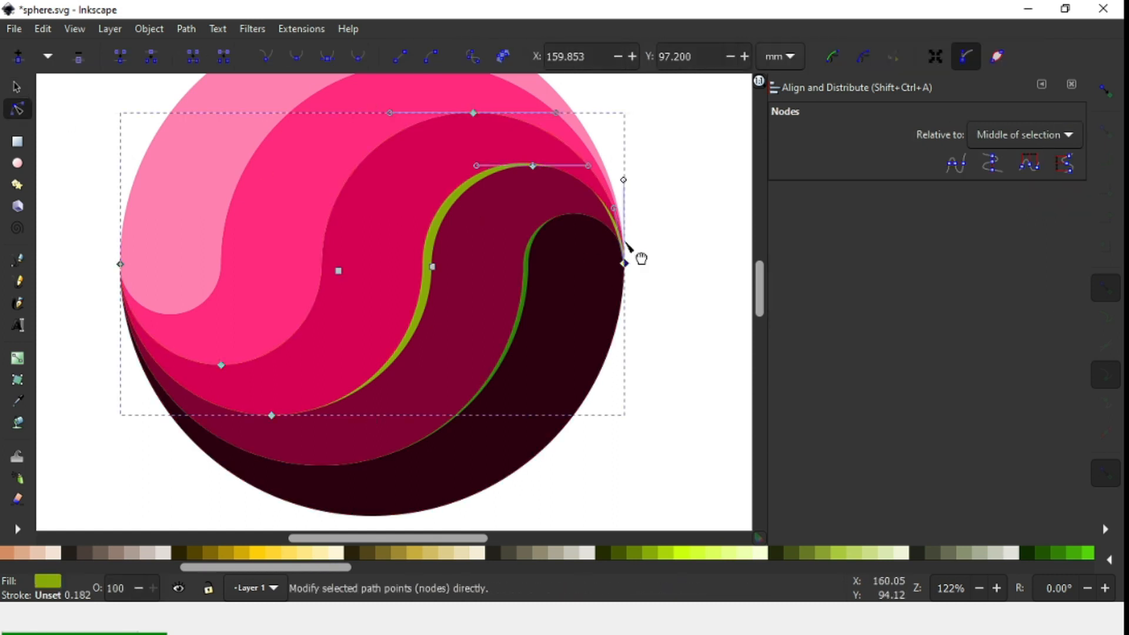
pyautogui.click(616, 213)
pyautogui.moveTo(615, 212); pyautogui.dragTo(612, 213)
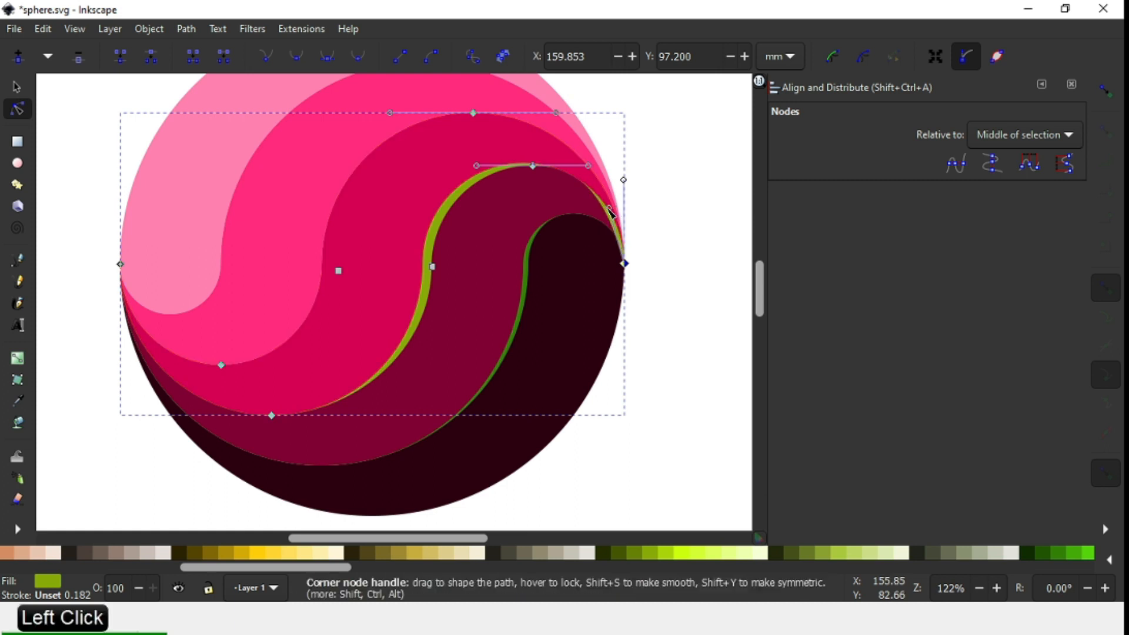
pyautogui.moveTo(589, 170); pyautogui.dragTo(589, 169)
pyautogui.moveTo(609, 211); pyautogui.dragTo(618, 203)
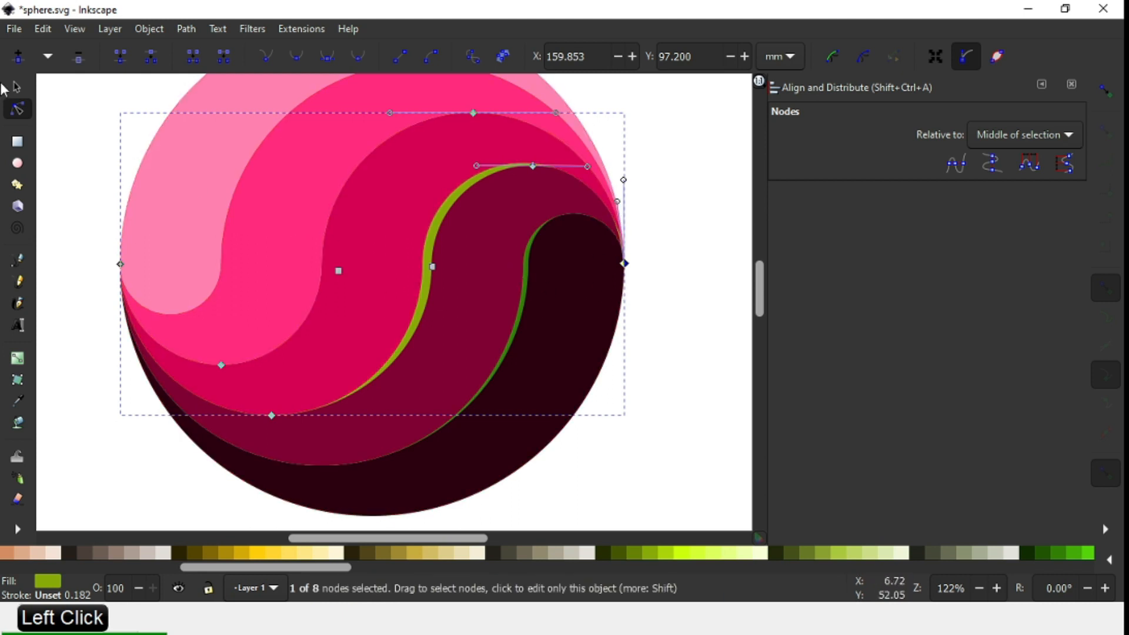
pyautogui.click(9, 88)
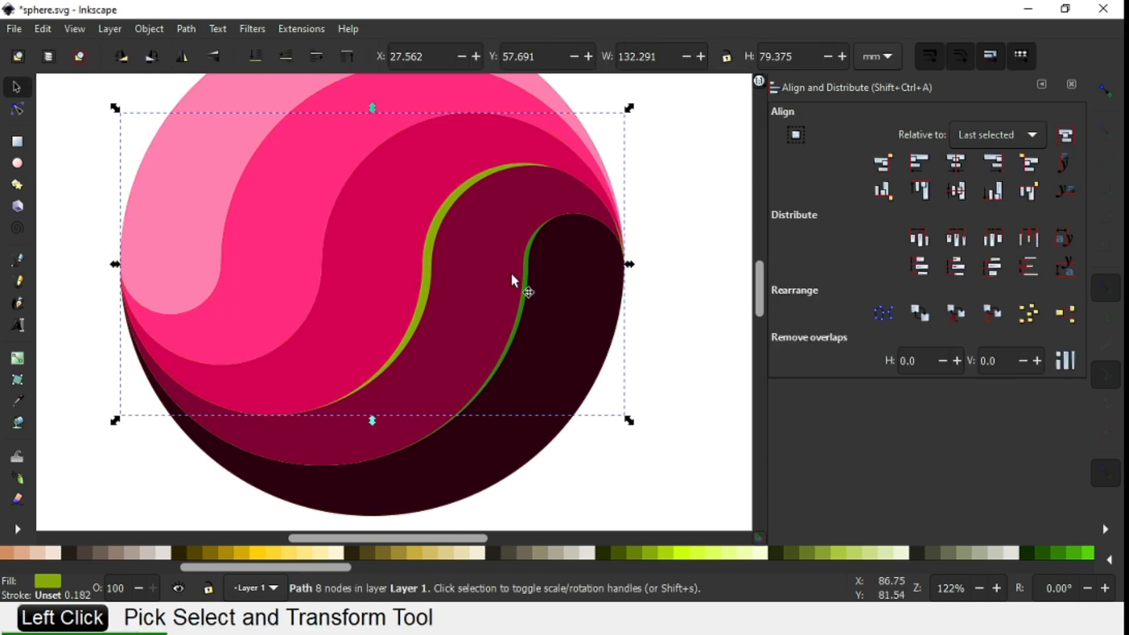
pyautogui.click(691, 373)
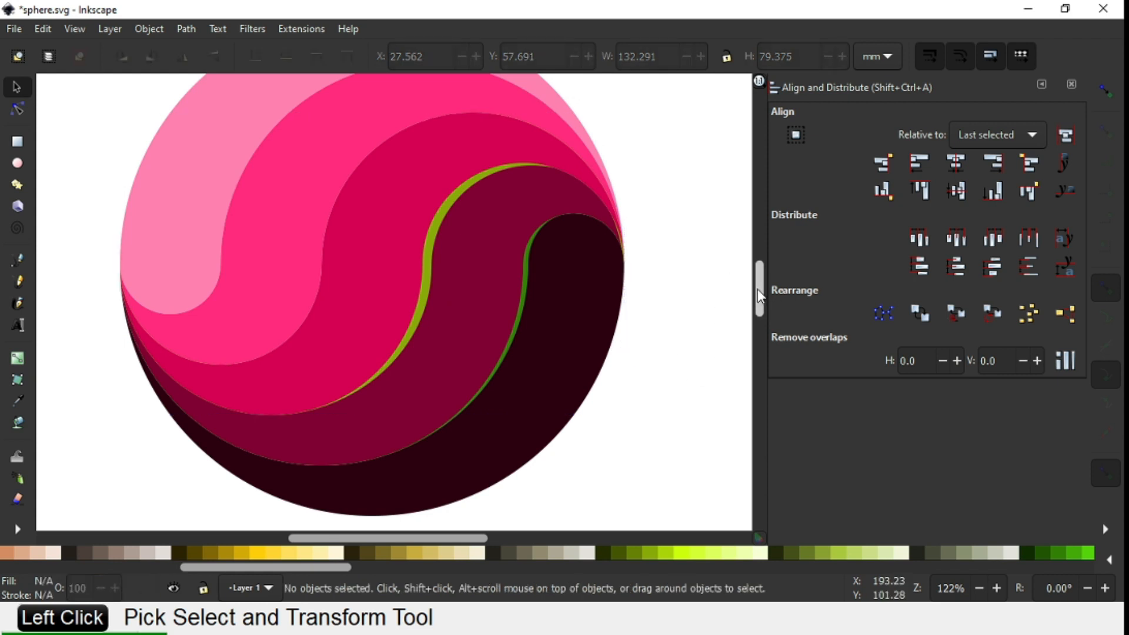
# Duplicate the bright-pink S-shaped band and fill the copy with olive green
pyautogui.moveTo(760, 294); pyautogui.dragTo(757, 285)
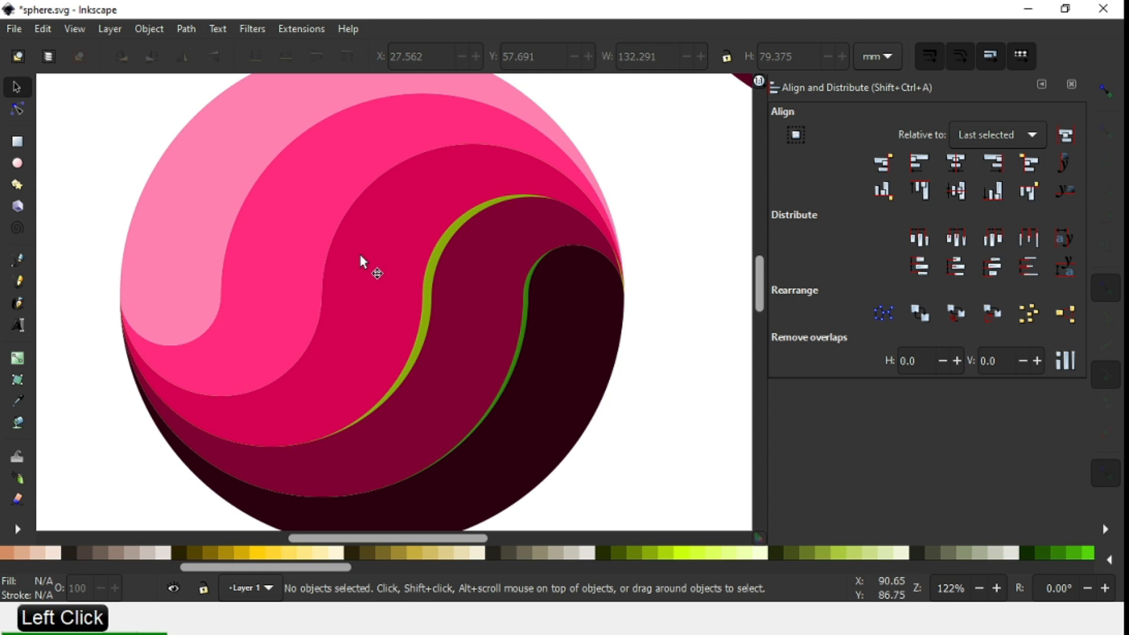
pyautogui.click(308, 289)
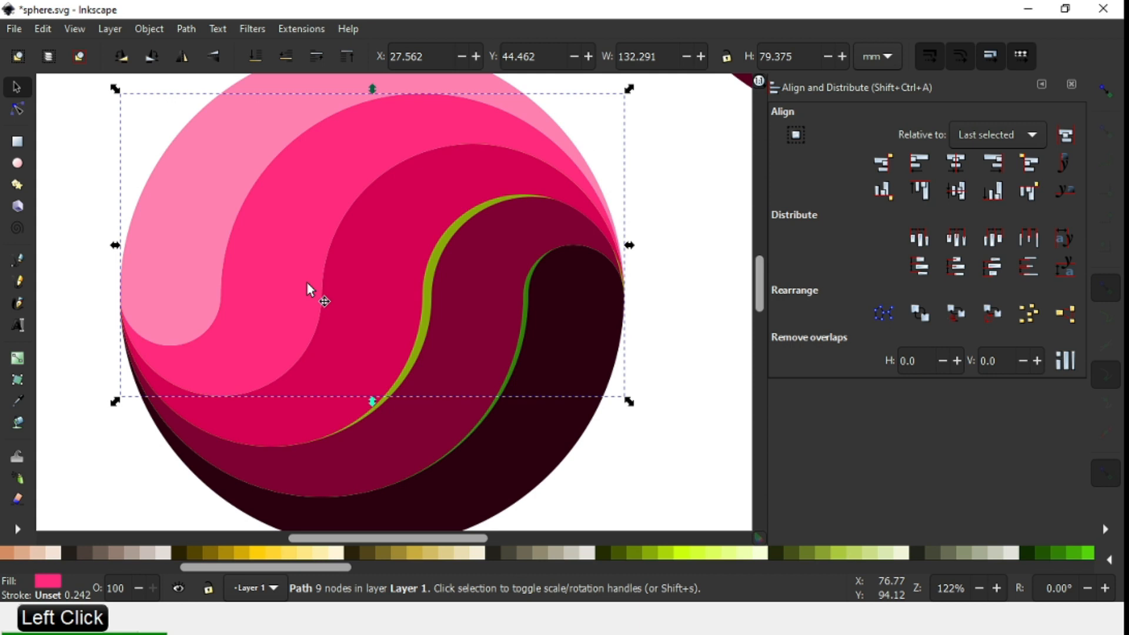
pyautogui.hotkey('ctrl', 'd')
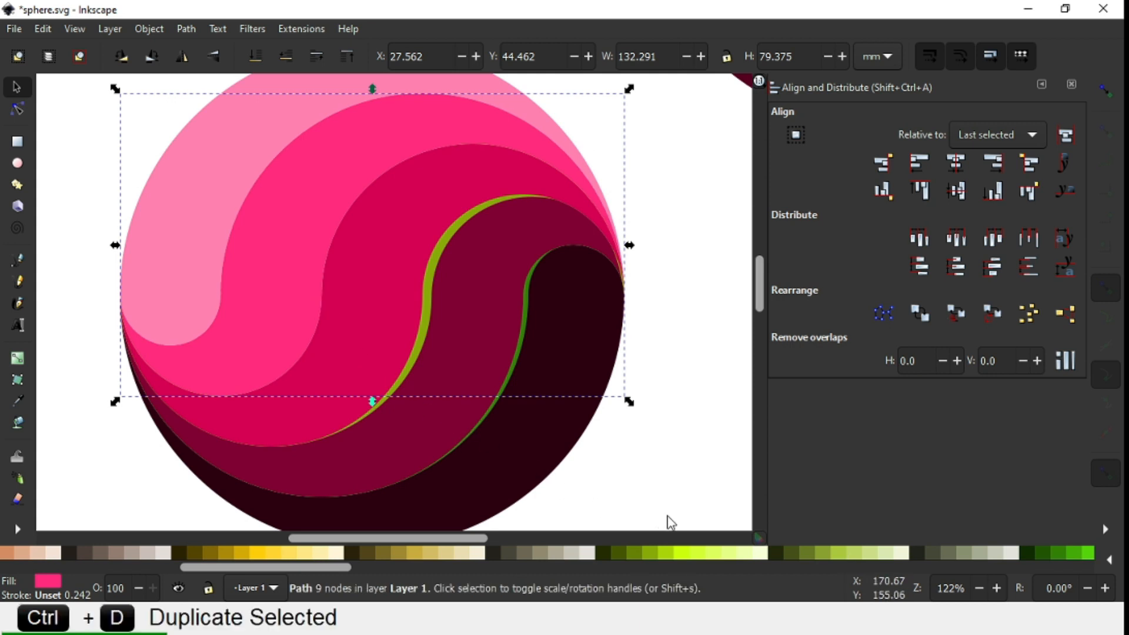
pyautogui.click(653, 552)
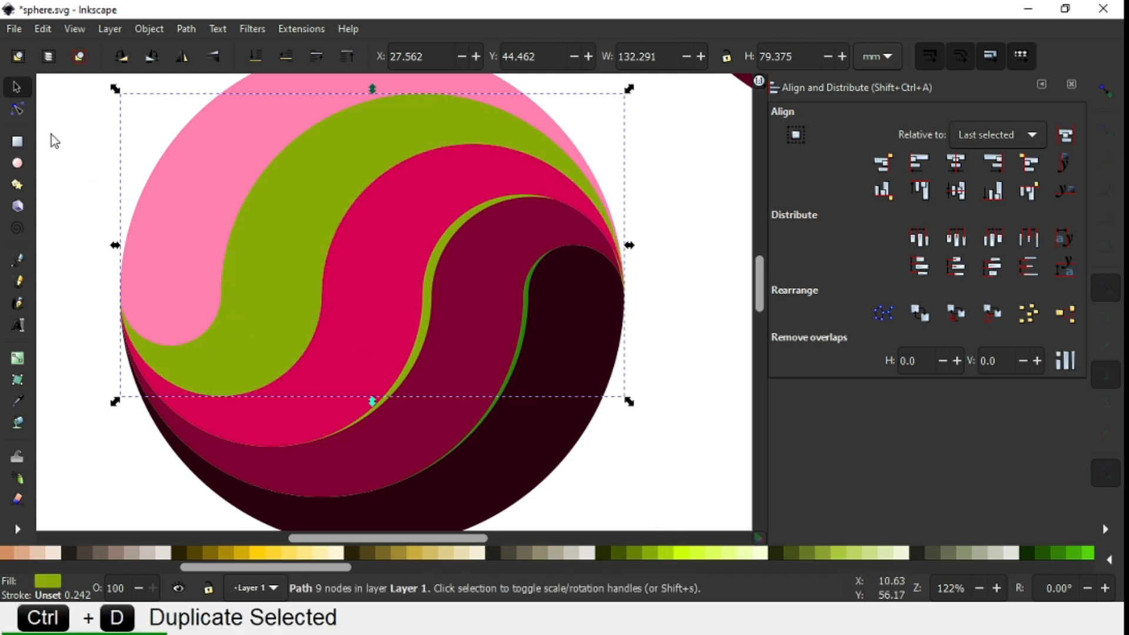
# Move the new olive copy's middle node beside the pale-pink band inward to about X 57.5, Y 98.0 mm
pyautogui.click(21, 113)
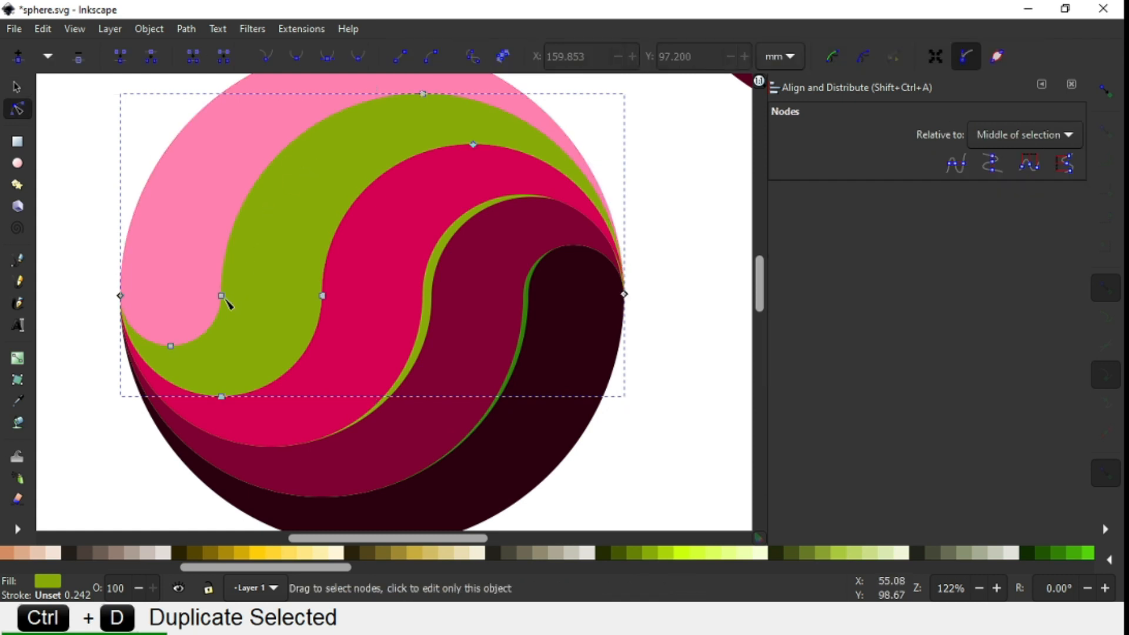
pyautogui.moveTo(222, 296); pyautogui.dragTo(234, 298)
pyautogui.click(19, 87)
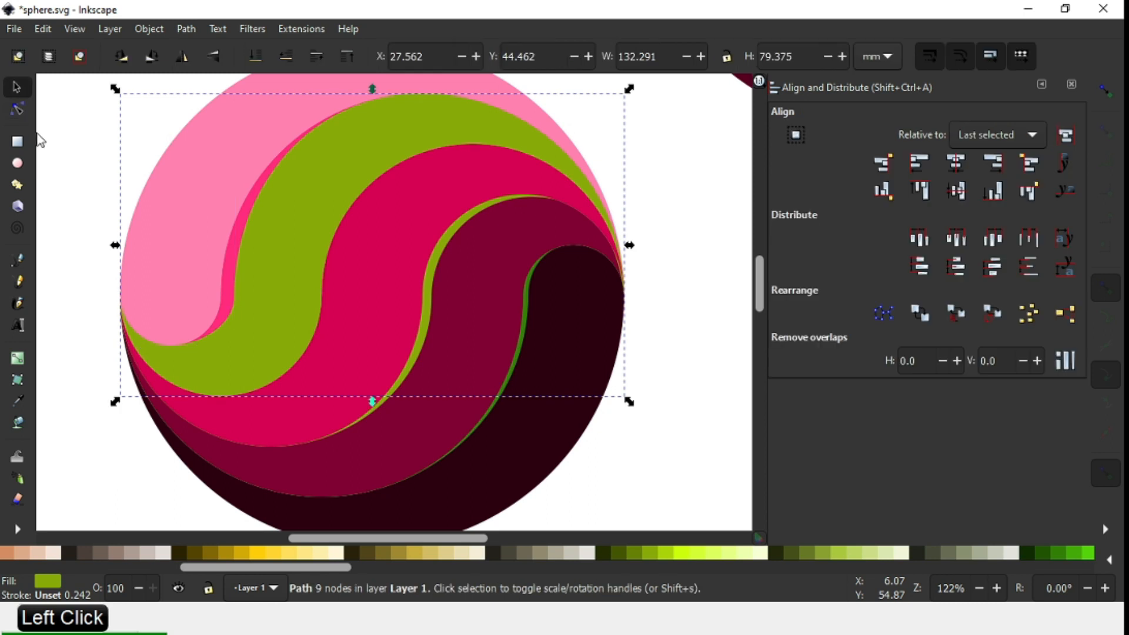
pyautogui.click(44, 138)
pyautogui.click(229, 216)
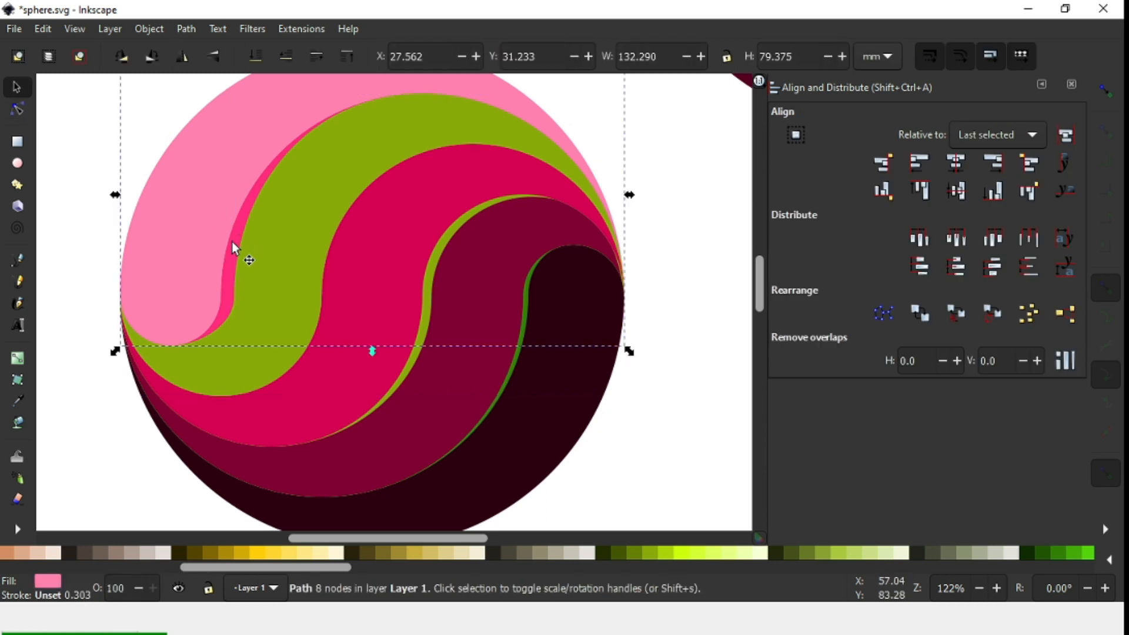
pyautogui.click(231, 242)
pyautogui.press('Escape')
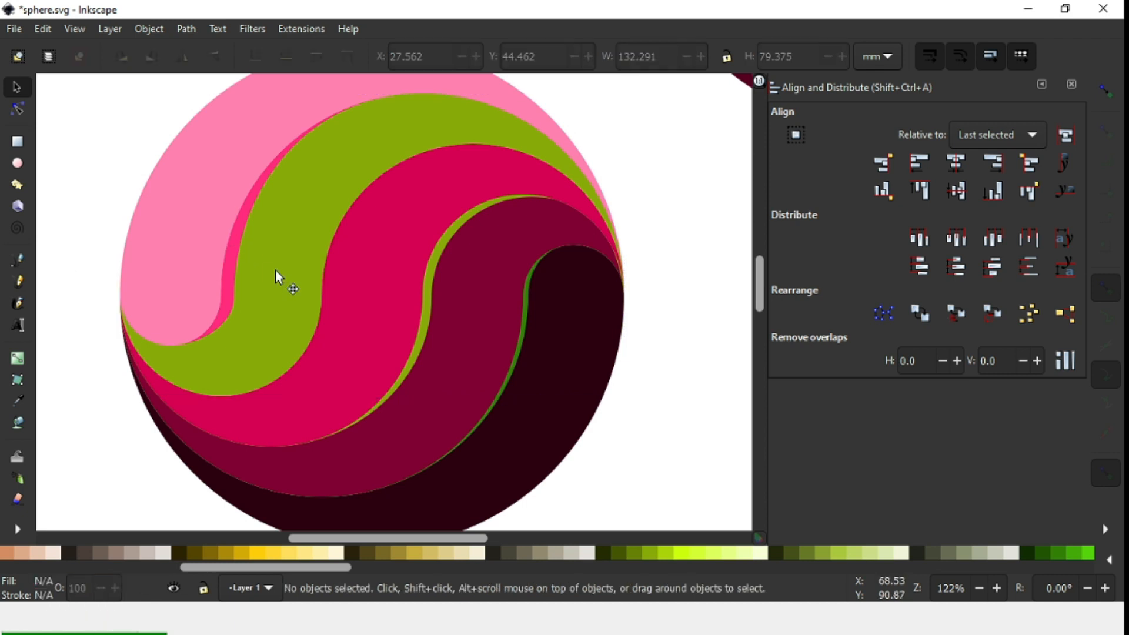
# Shift the middle node on the same olive copy's crimson side toward the crimson band, to about X 84.2, Y 97.8 mm
pyautogui.click(276, 270)
pyautogui.click(18, 111)
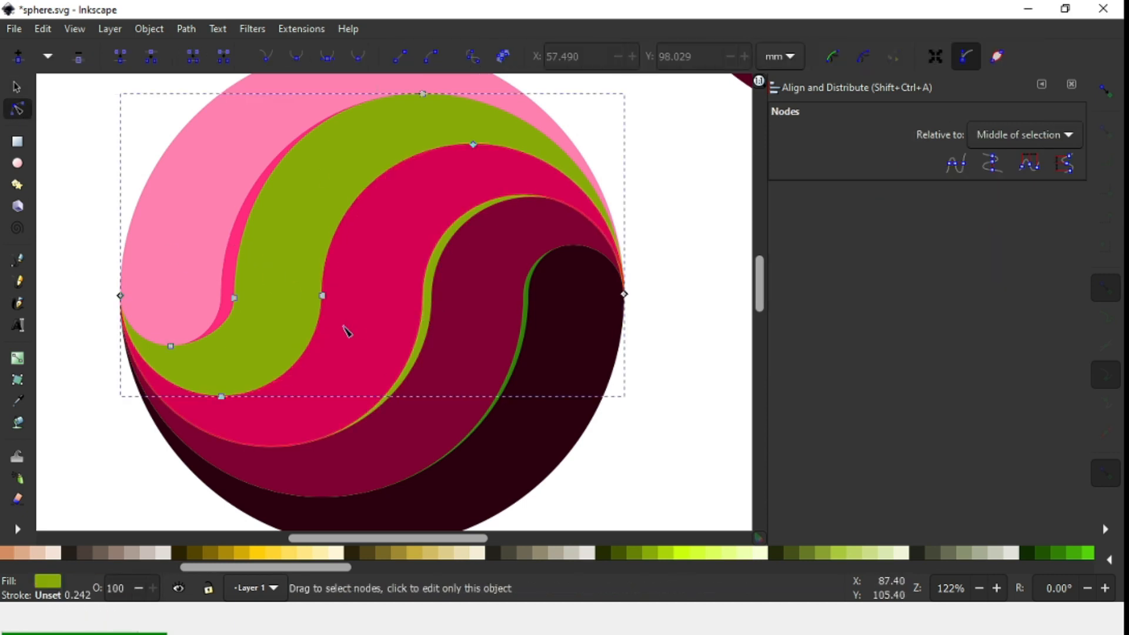
pyautogui.click(324, 298)
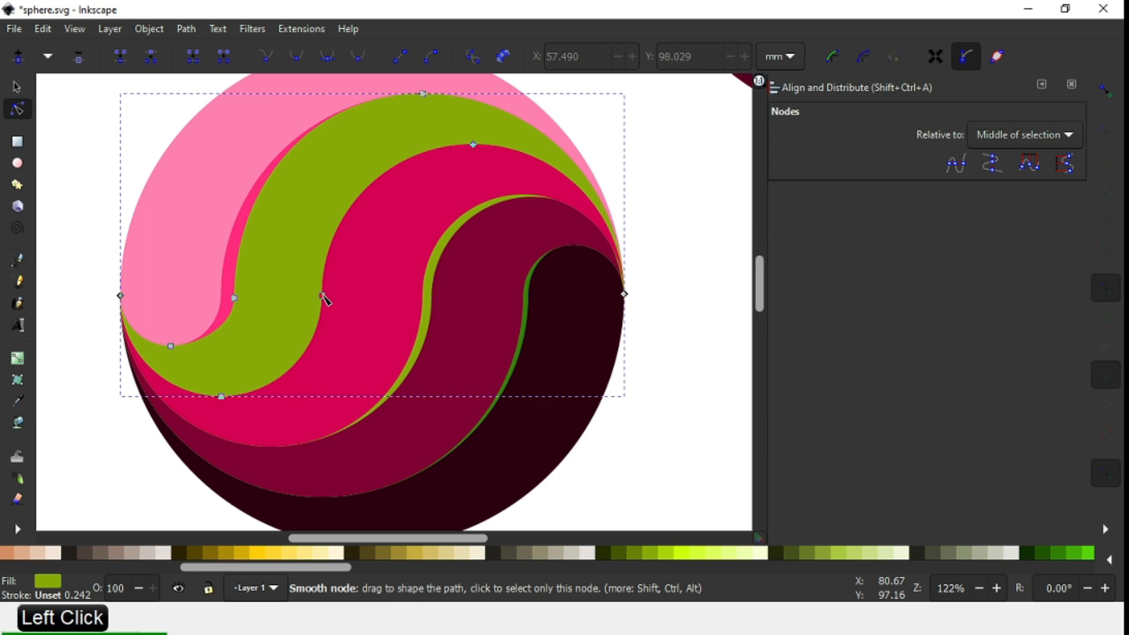
pyautogui.moveTo(323, 296); pyautogui.dragTo(337, 298)
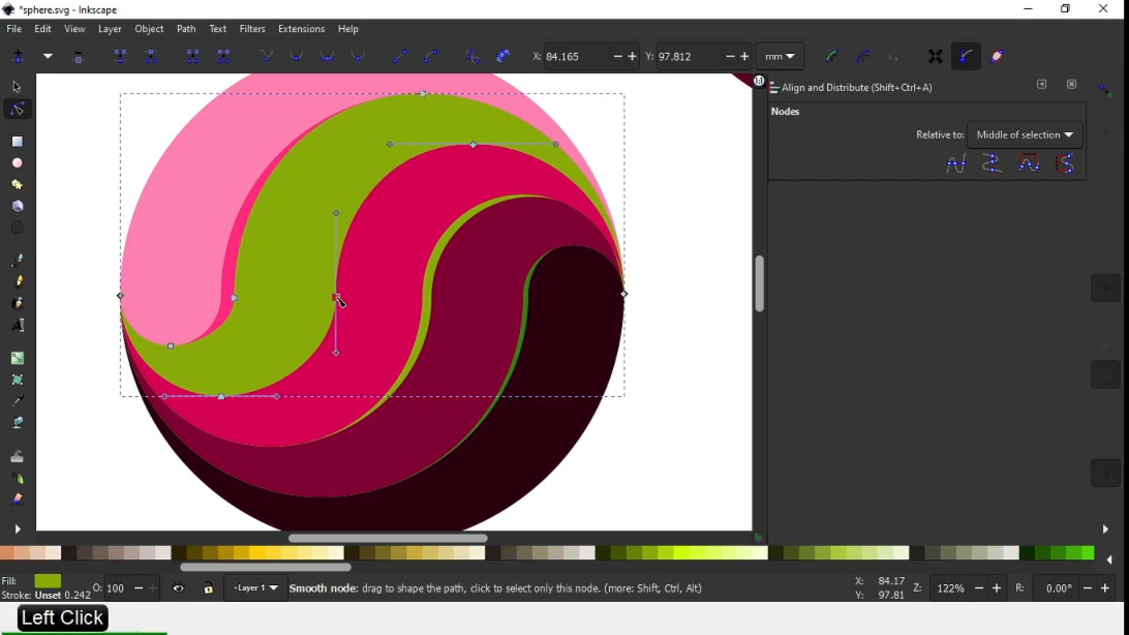
pyautogui.click(16, 87)
# Raise the original bright-pink S-shaped band to the top of the stack, above its olive copy, and deselect it
pyautogui.click(19, 109)
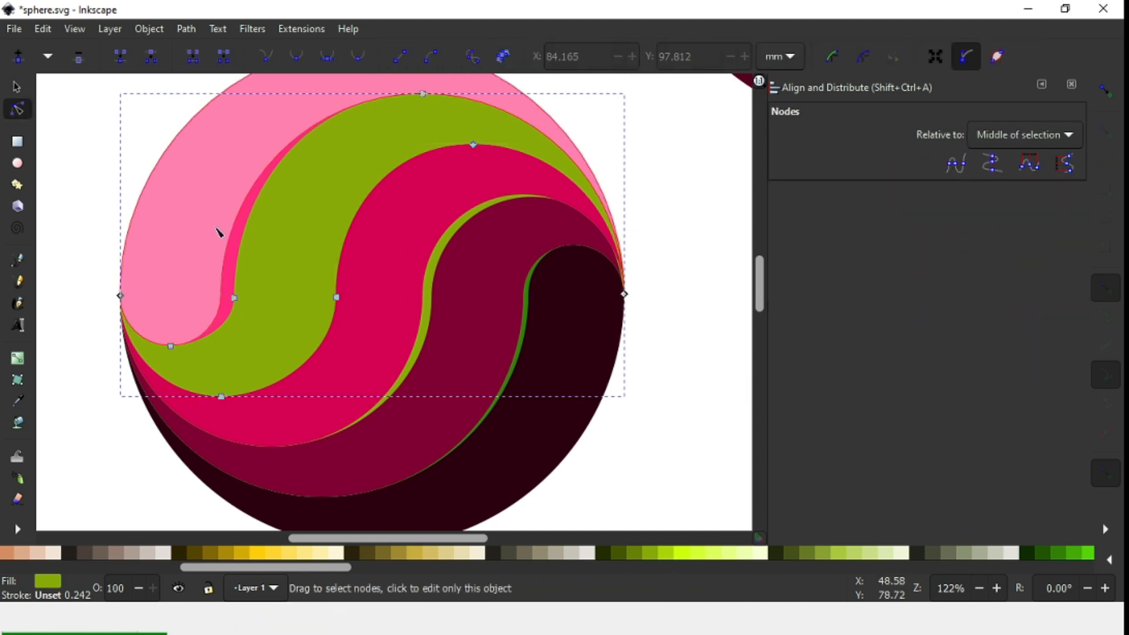
pyautogui.click(233, 234)
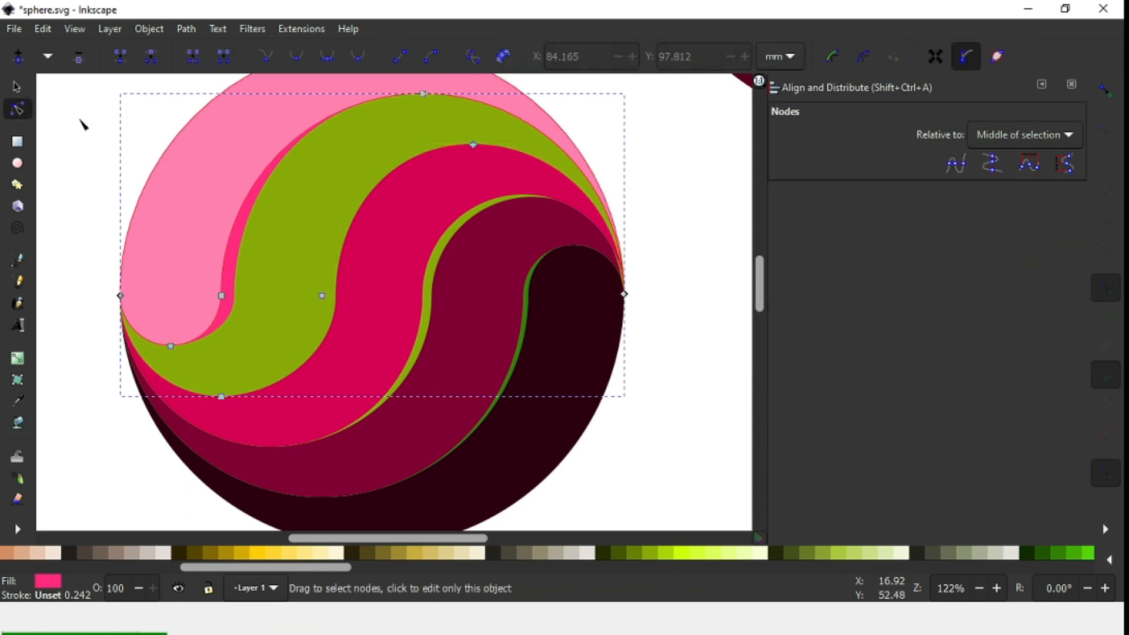
pyautogui.click(16, 88)
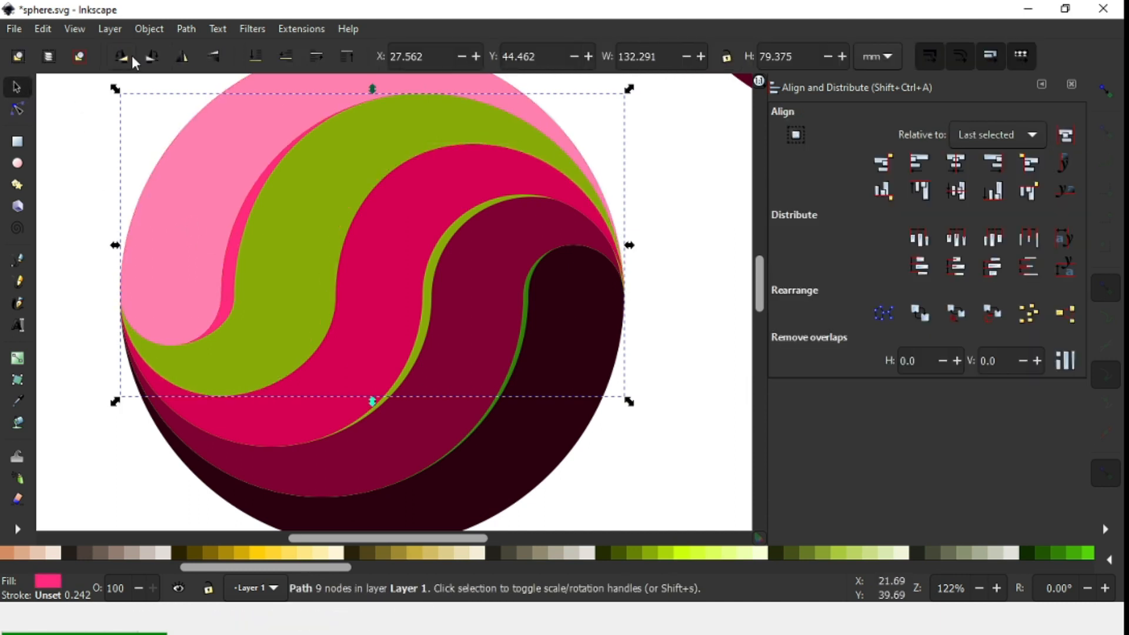
pyautogui.click(149, 29)
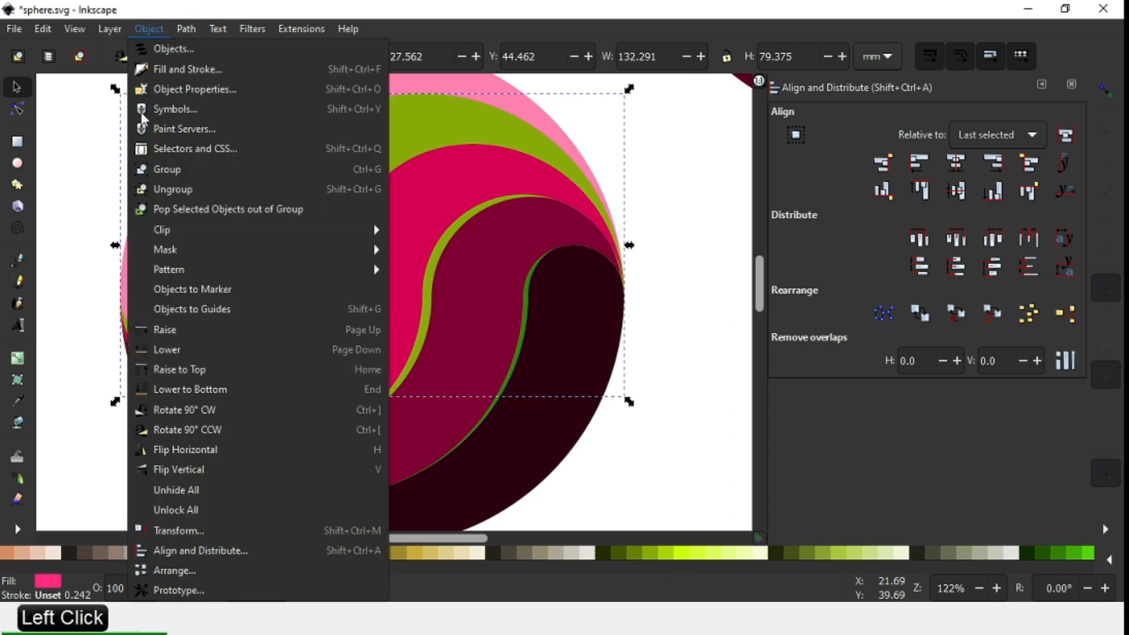
pyautogui.click(163, 370)
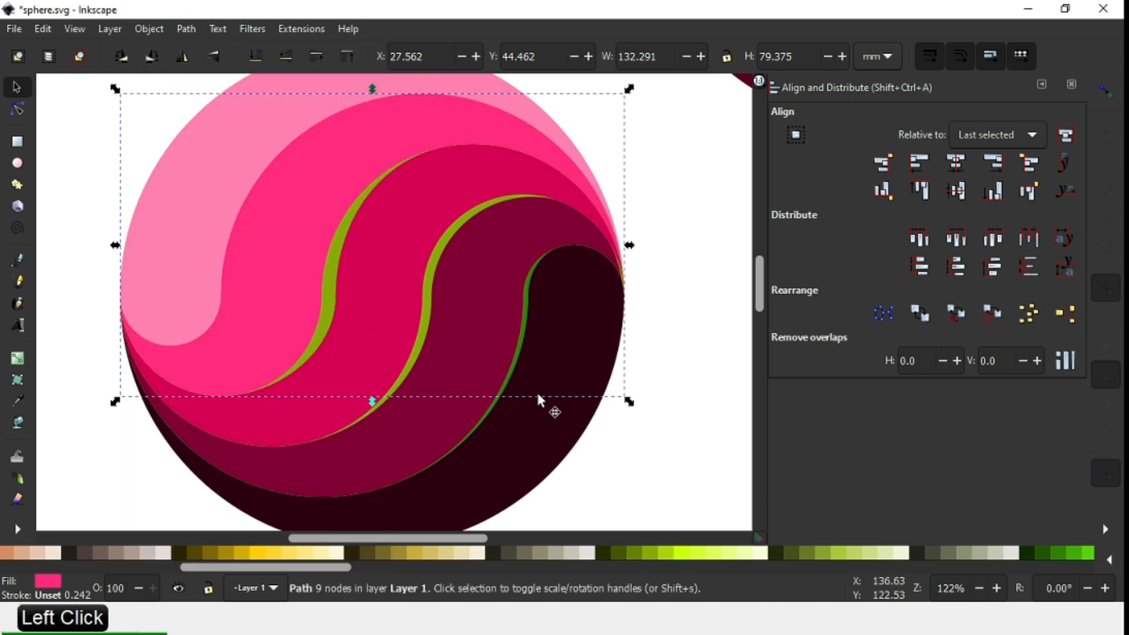
pyautogui.click(670, 466)
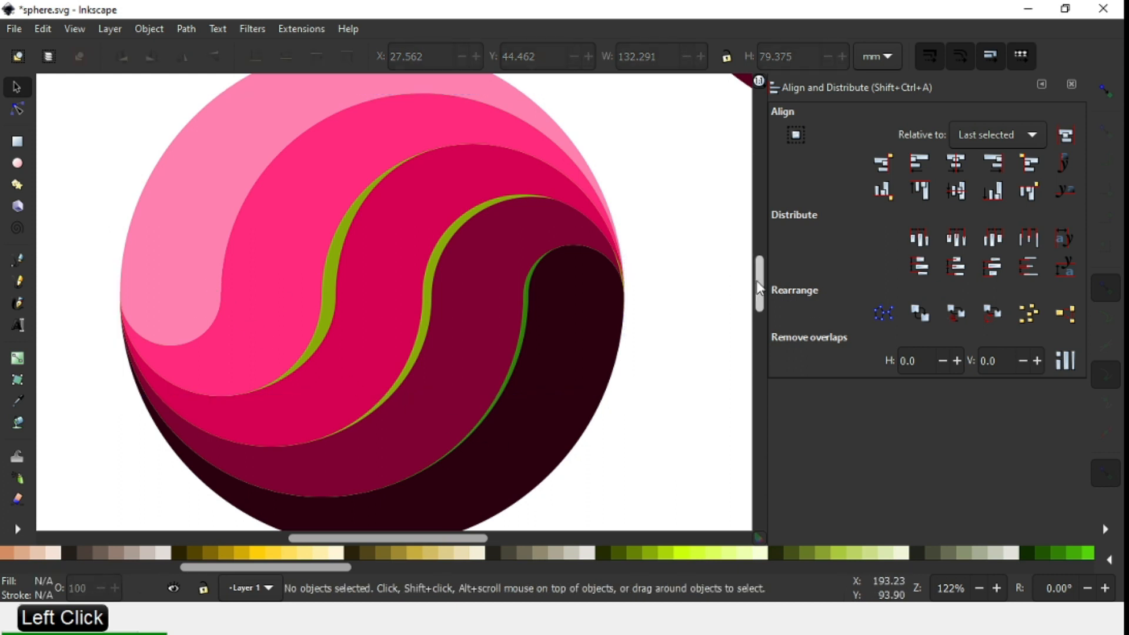
# Duplicate the pale-pink outer band and fill the copy with olive green
pyautogui.scroll(1, 760, 289)
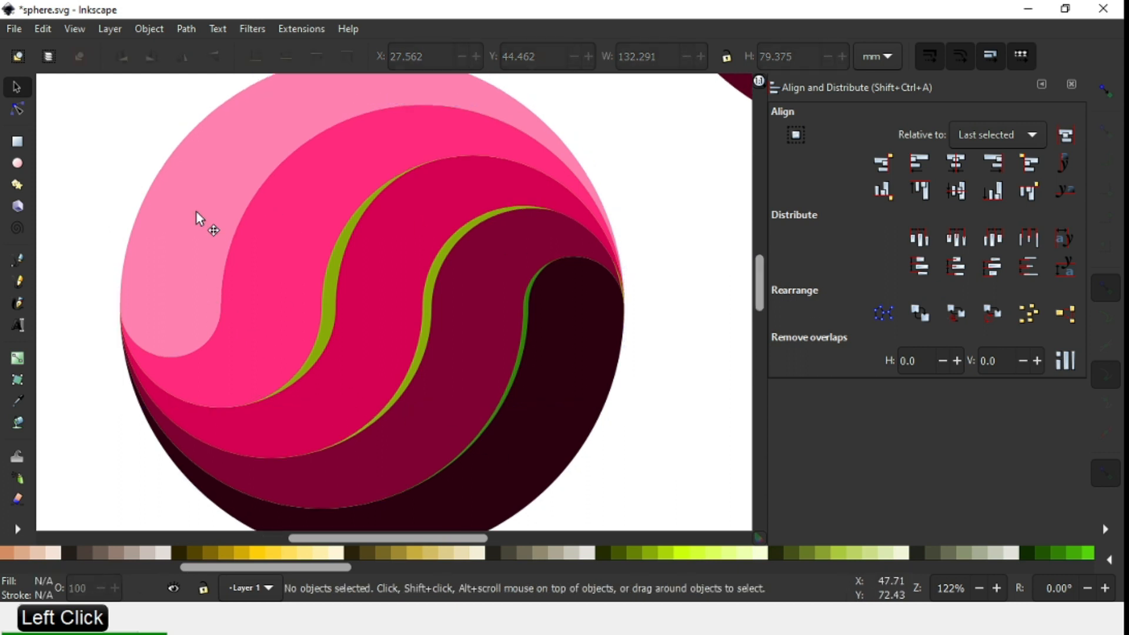
pyautogui.click(224, 238)
pyautogui.press('ctrl')
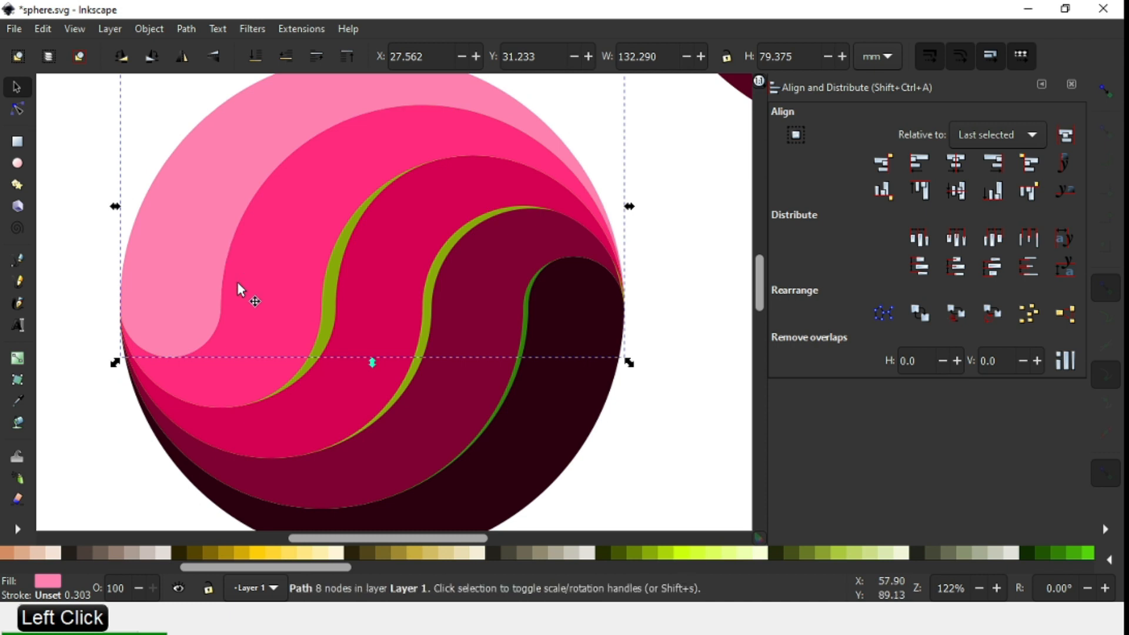
pyautogui.click(657, 554)
# Move the outer olive copy's node beside the bright-pink band to about X 56.6, Y 98.2 mm and its leftmost node inward to about X 32.1 mm
pyautogui.click(17, 109)
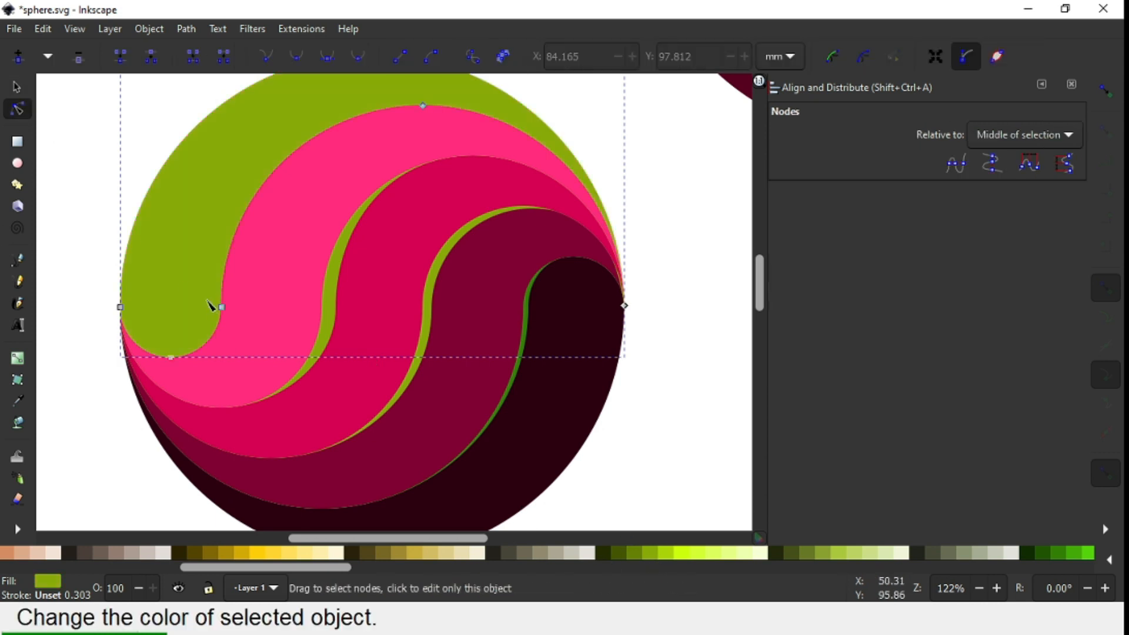
pyautogui.moveTo(227, 315); pyautogui.dragTo(232, 312)
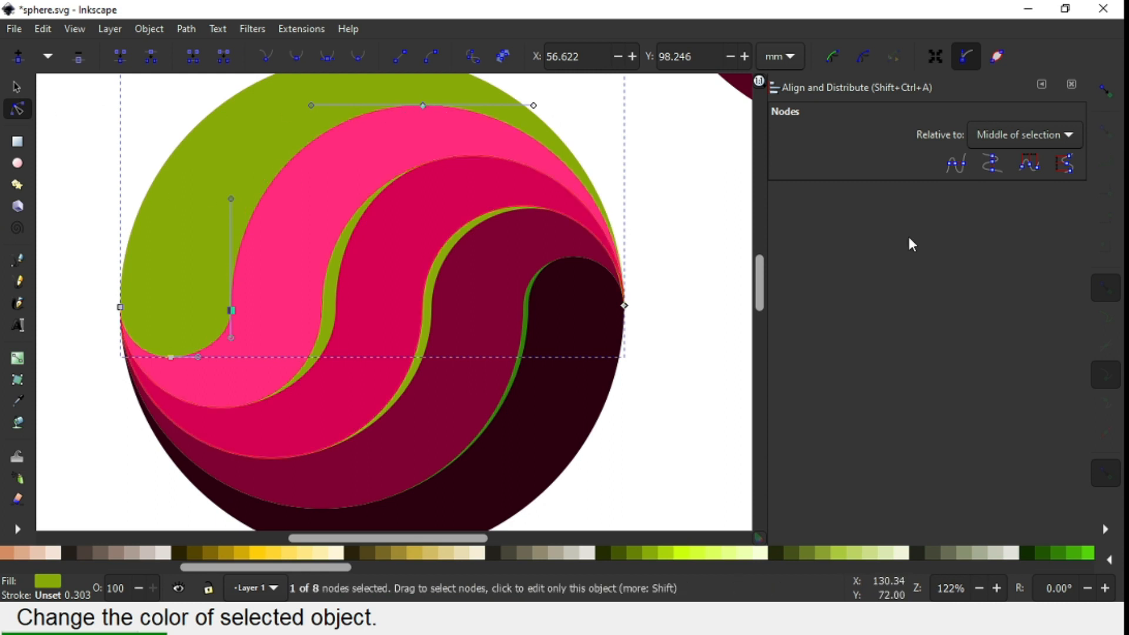
pyautogui.moveTo(761, 283); pyautogui.dragTo(757, 269)
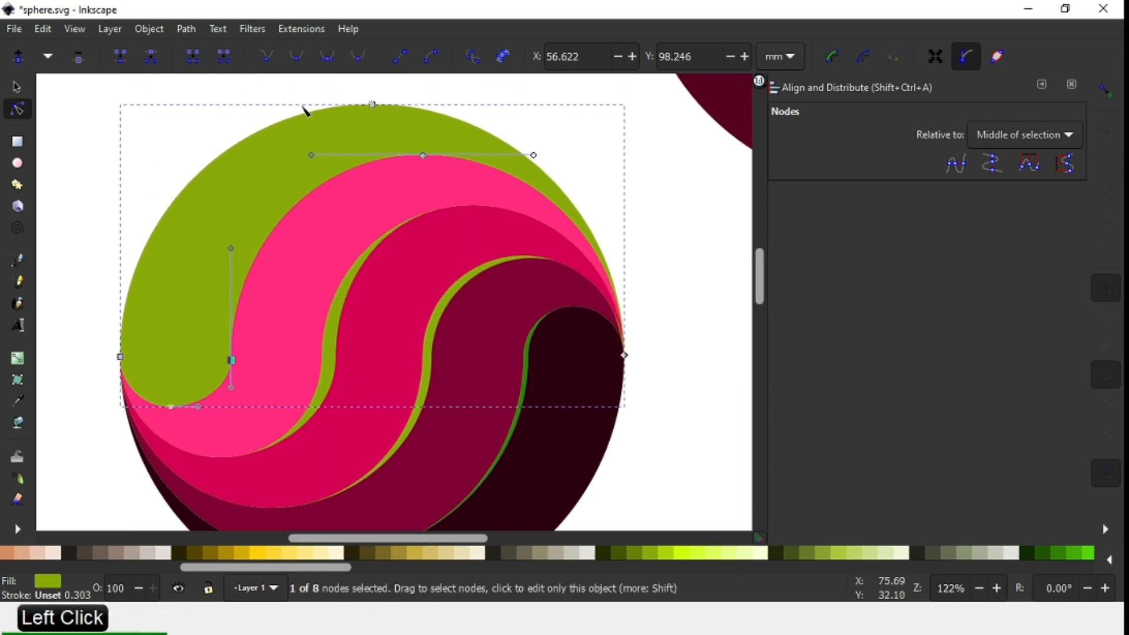
pyautogui.click(377, 108)
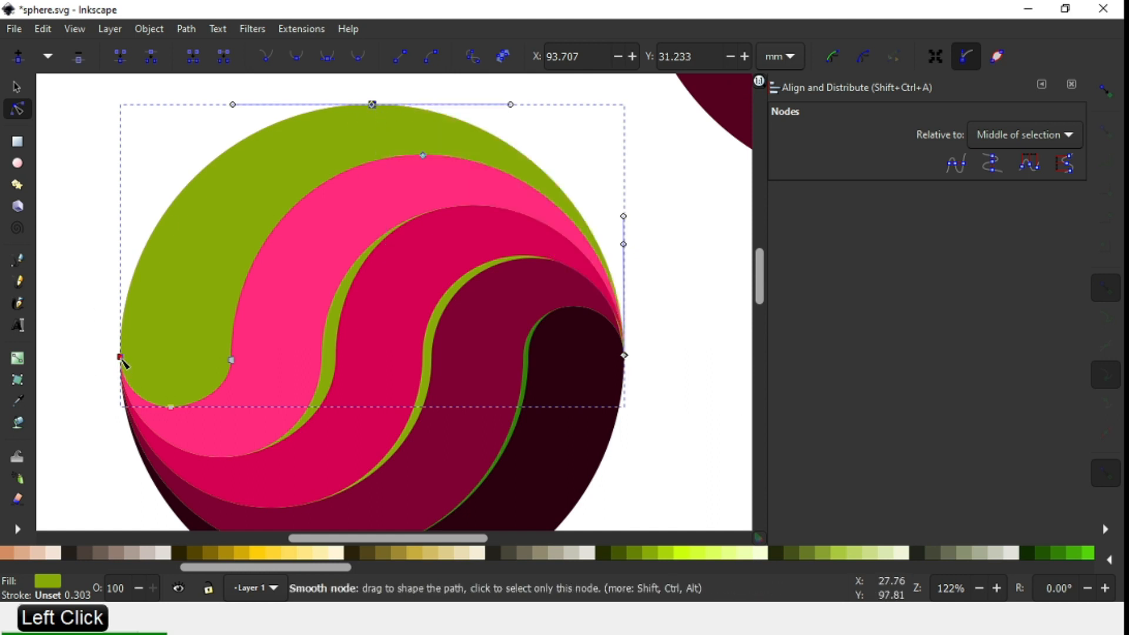
pyautogui.moveTo(125, 362); pyautogui.dragTo(143, 362)
pyautogui.click(14, 93)
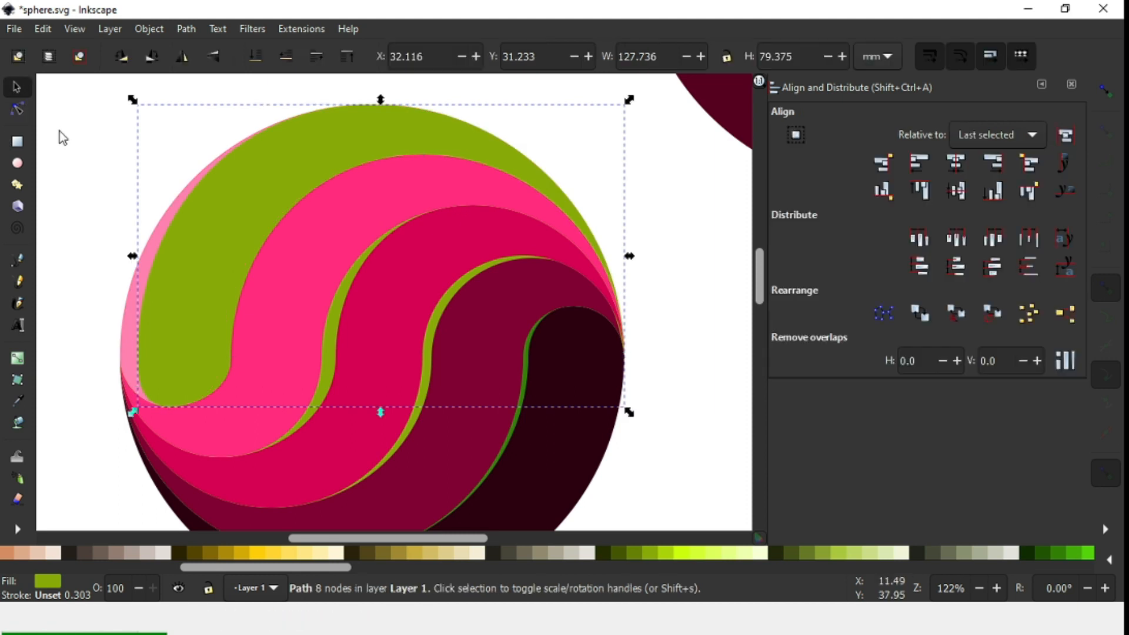
# Raise the original pale-pink outer band to the top of the stack, above its olive copy, and deselect it
pyautogui.click(60, 131)
pyautogui.click(123, 345)
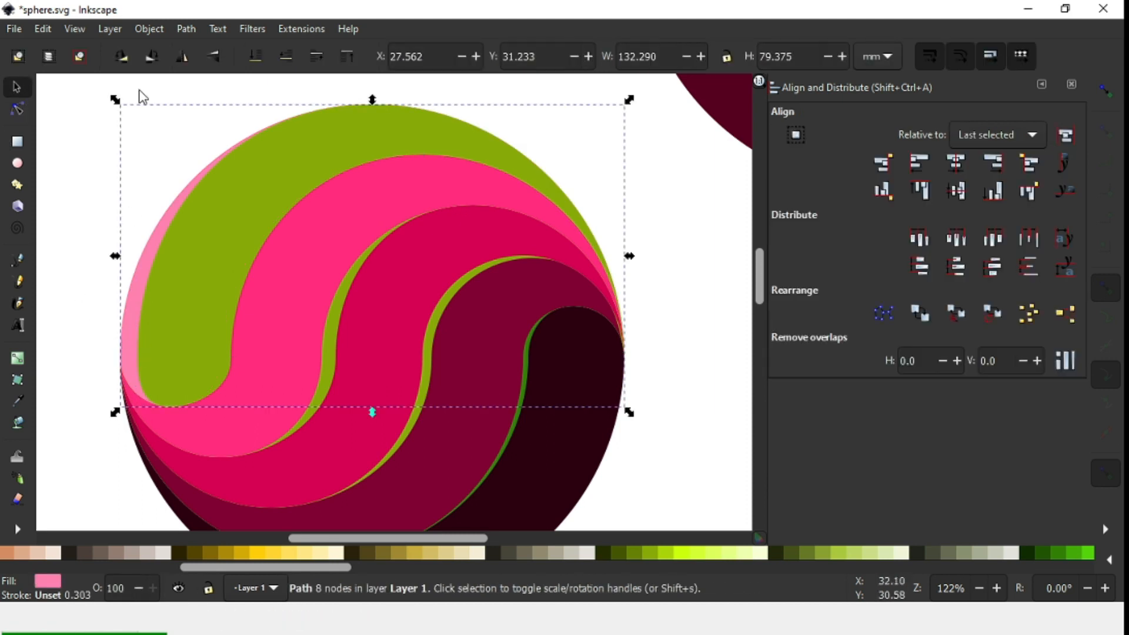
pyautogui.click(154, 31)
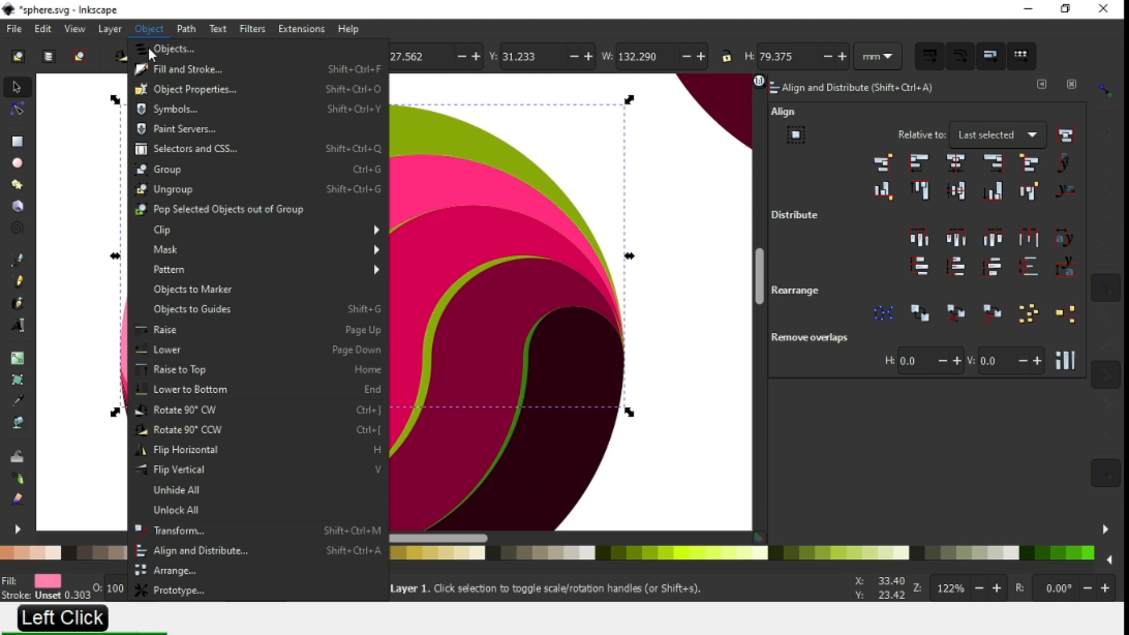
pyautogui.click(175, 371)
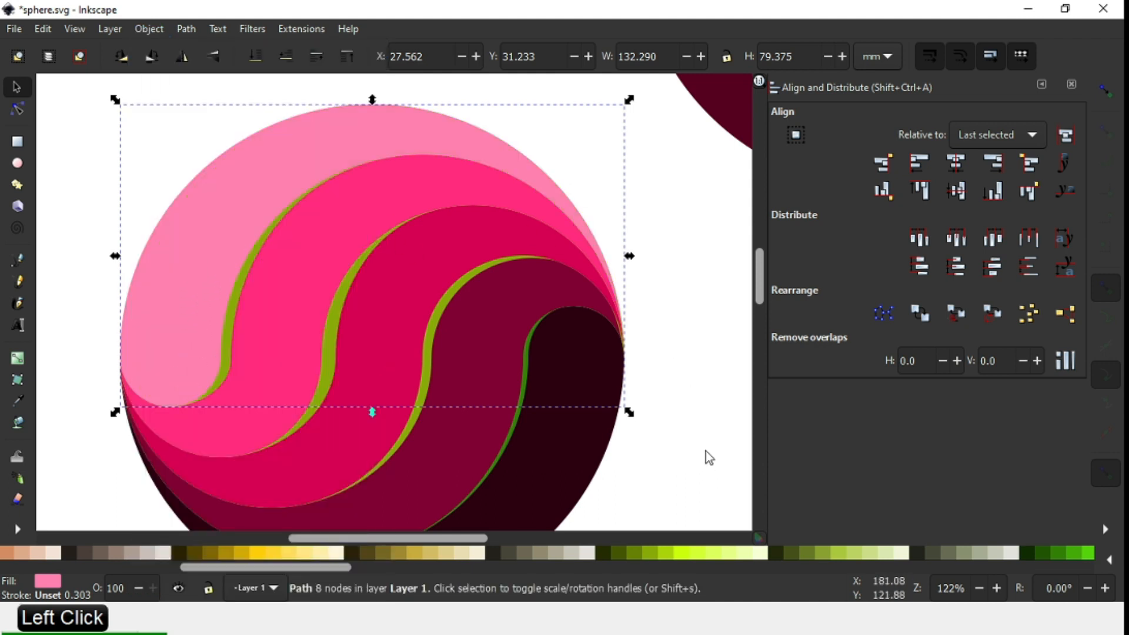
pyautogui.click(686, 415)
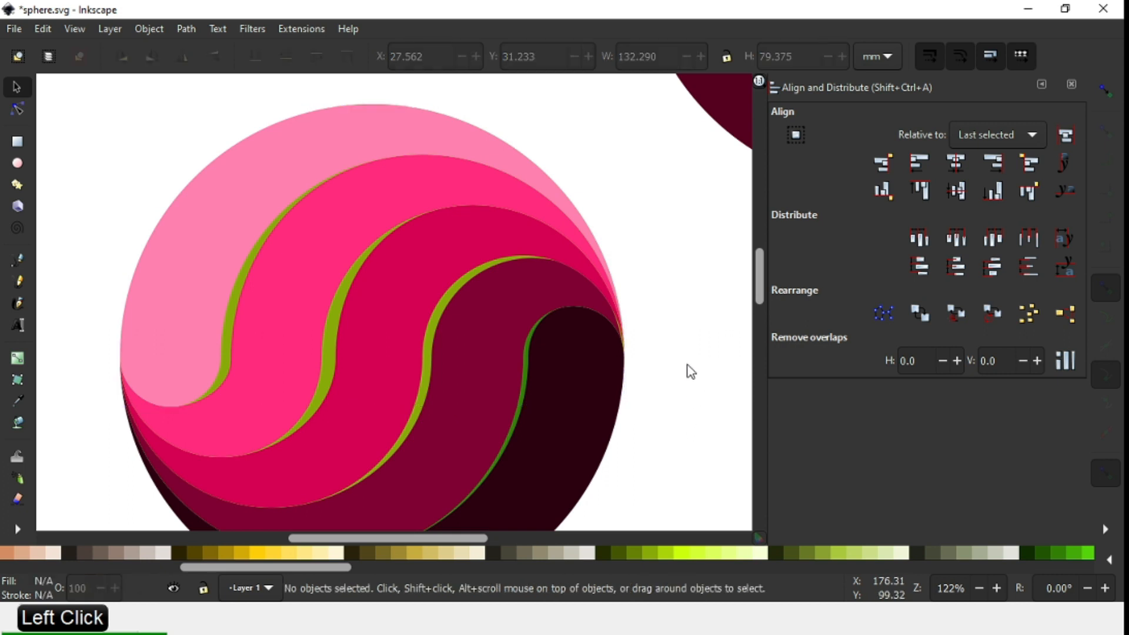
# Save the changes to sphere.svg
pyautogui.press('-')
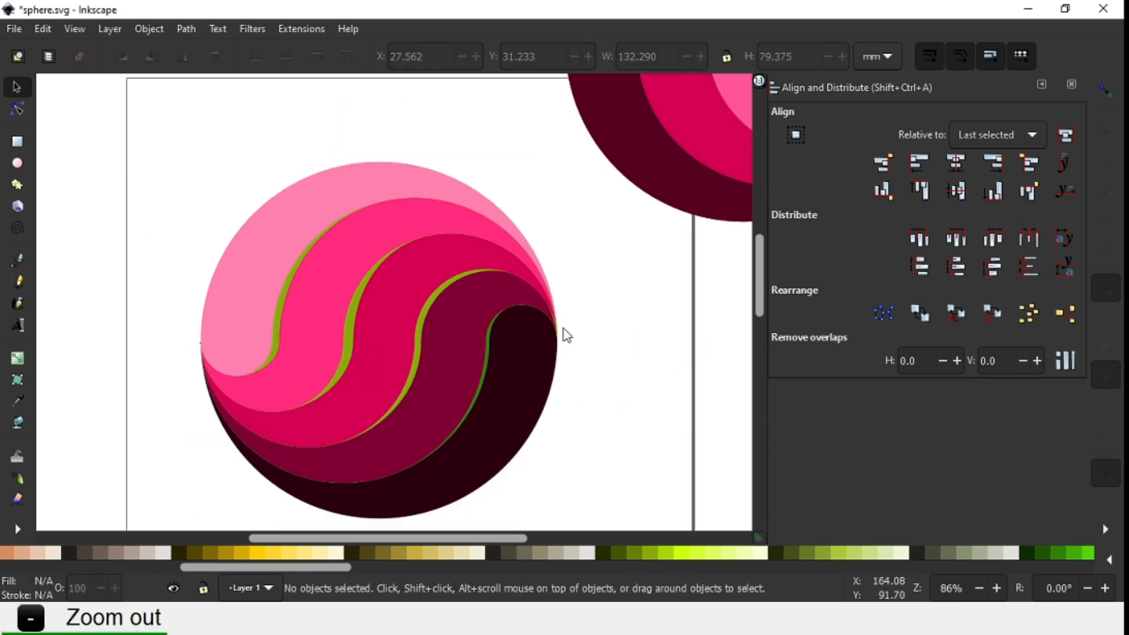
pyautogui.press('z')
pyautogui.moveTo(147, 193); pyautogui.dragTo(617, 533)
pyautogui.hotkey('ctrl', 's')
pyautogui.hotkey('ctrl', 's')
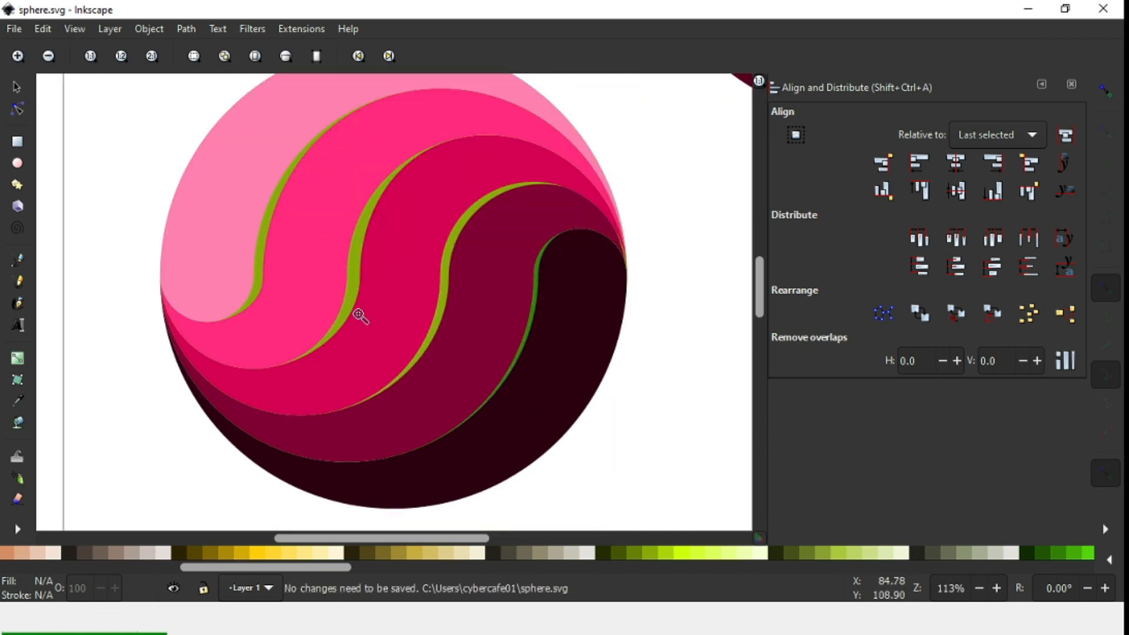
# Thin the olive copy beside the crimson band by moving its middle node inward to about X 83.4, Y 97.6 mm
pyautogui.click(13, 91)
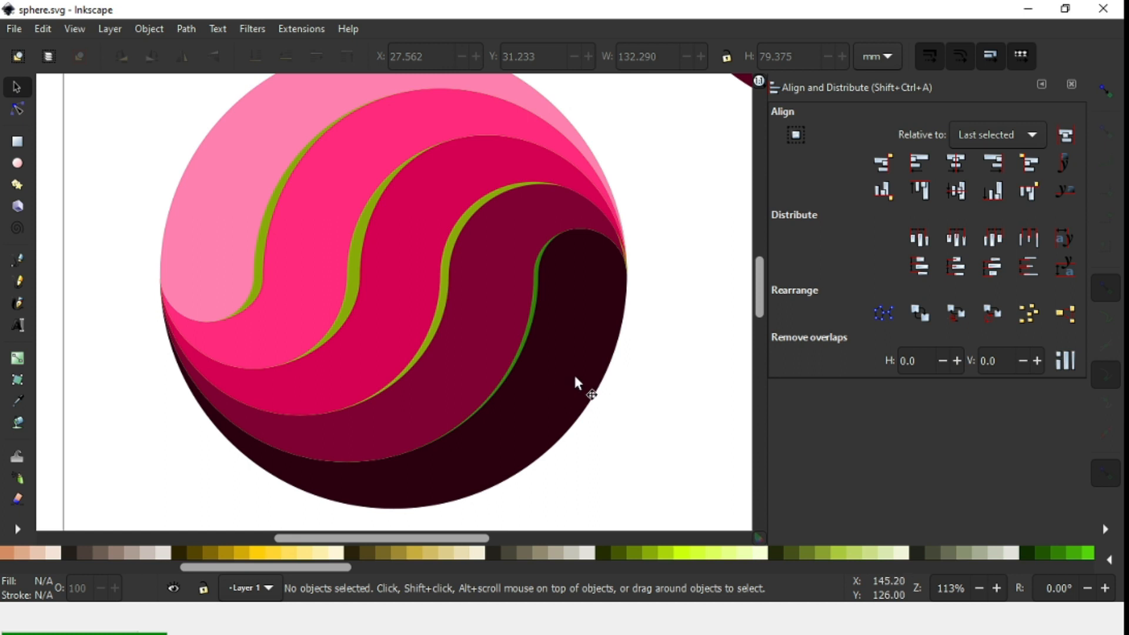
pyautogui.click(355, 286)
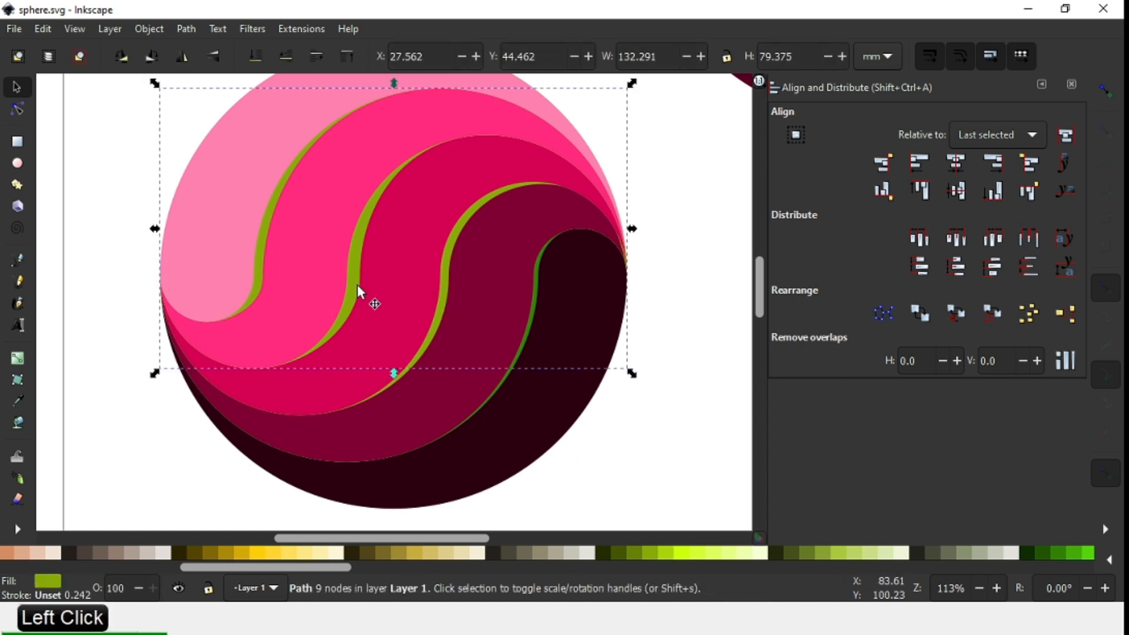
pyautogui.click(17, 111)
pyautogui.press('F3')
pyautogui.moveTo(195, 167); pyautogui.dragTo(533, 391)
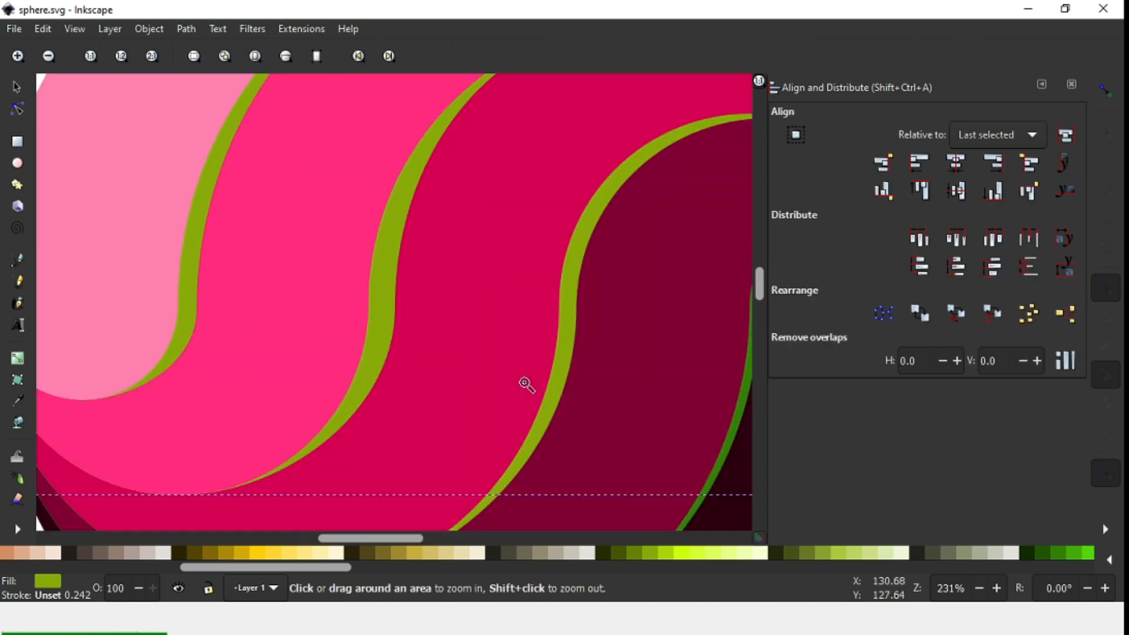
pyautogui.click(17, 111)
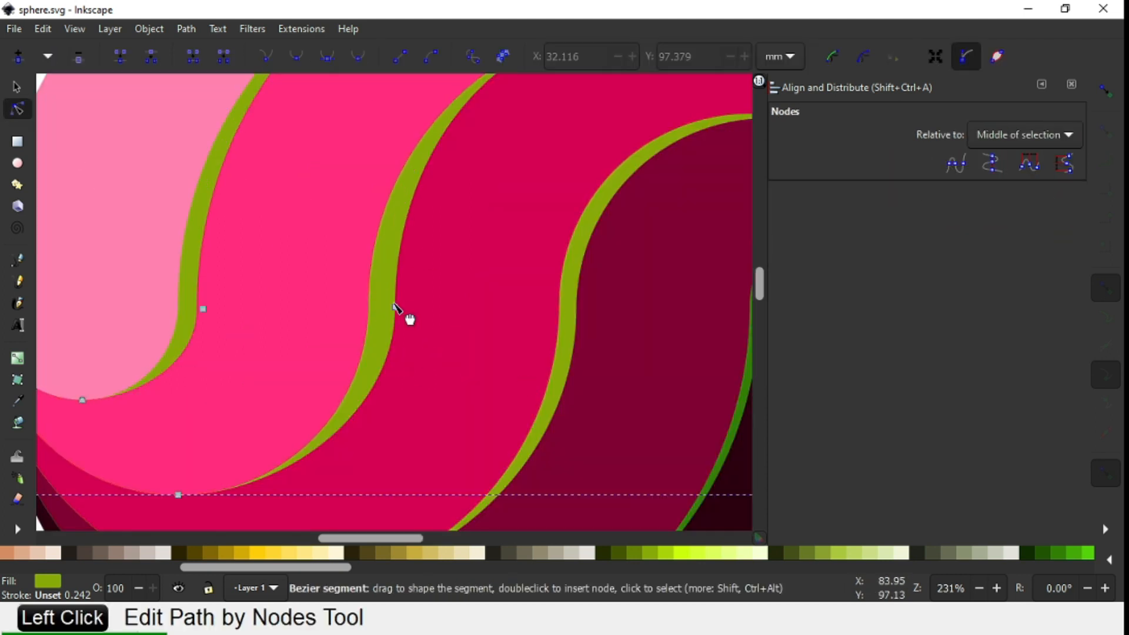
pyautogui.moveTo(396, 307); pyautogui.dragTo(389, 308)
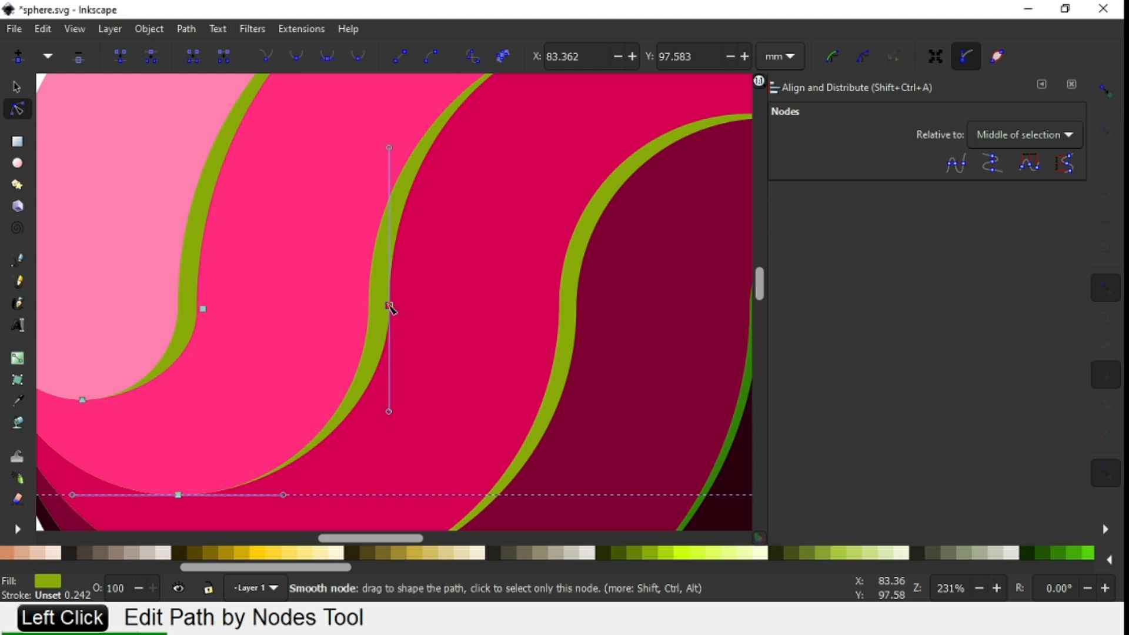
# Thin the outer olive copy by moving its node beside the bright-pink band to about X 55.8, Y 98.1 mm, and deselect it
pyautogui.click(197, 312)
pyautogui.moveTo(197, 313); pyautogui.dragTo(192, 312)
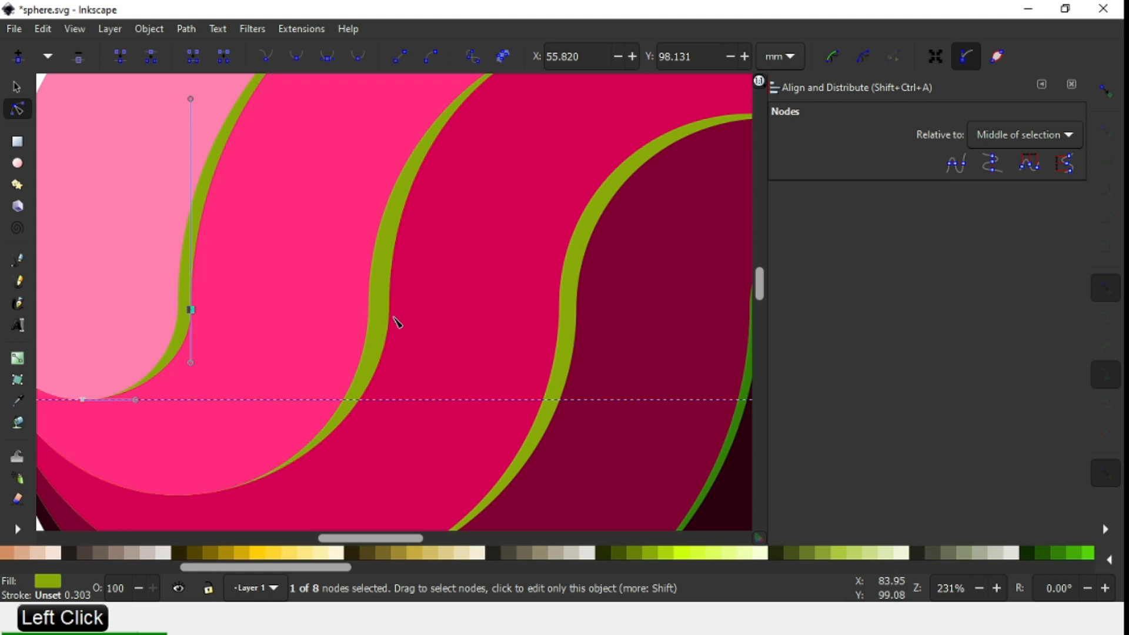
pyautogui.press('-')
pyautogui.press('-')
pyautogui.press('-')
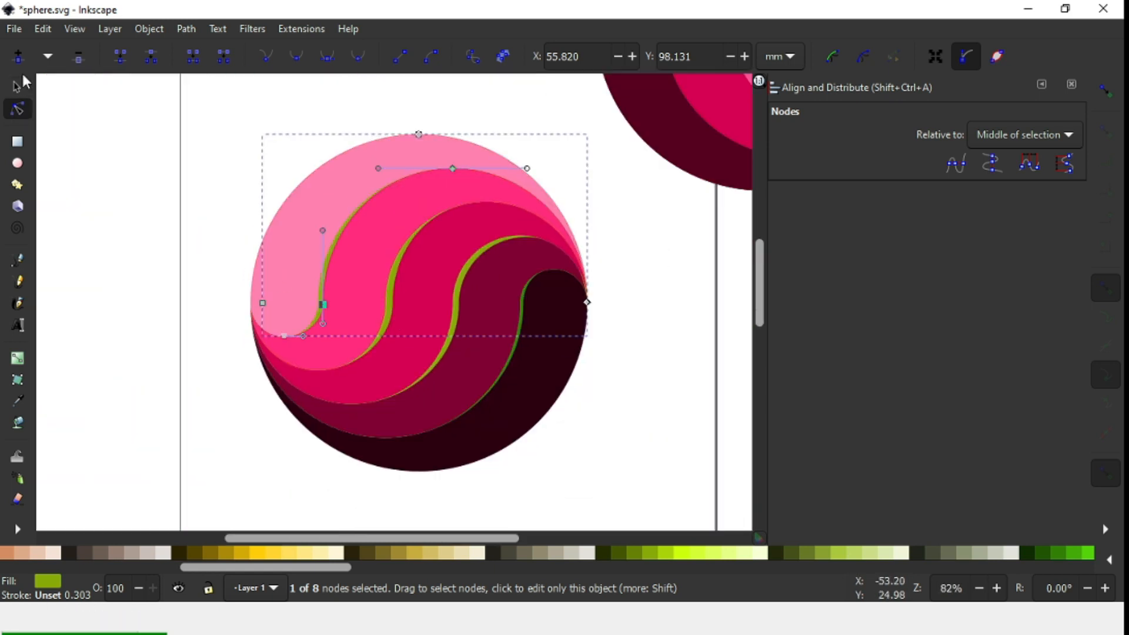
pyautogui.click(18, 86)
pyautogui.click(69, 159)
# Save the document with both olive edges thinned
pyautogui.press('z')
pyautogui.moveTo(167, 185); pyautogui.dragTo(647, 464)
pyautogui.hotkey('ctrl', 's')
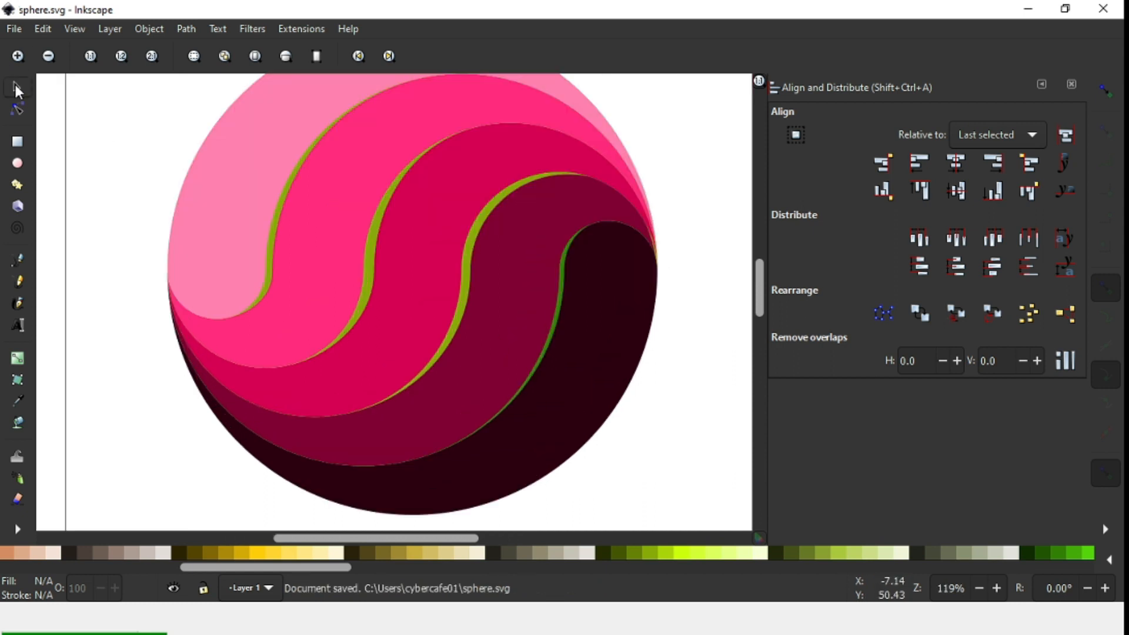
# Open the fill and stroke settings for the darkest band and copy its RGBA fill value 2b0011ff
pyautogui.click(17, 87)
pyautogui.click(631, 450)
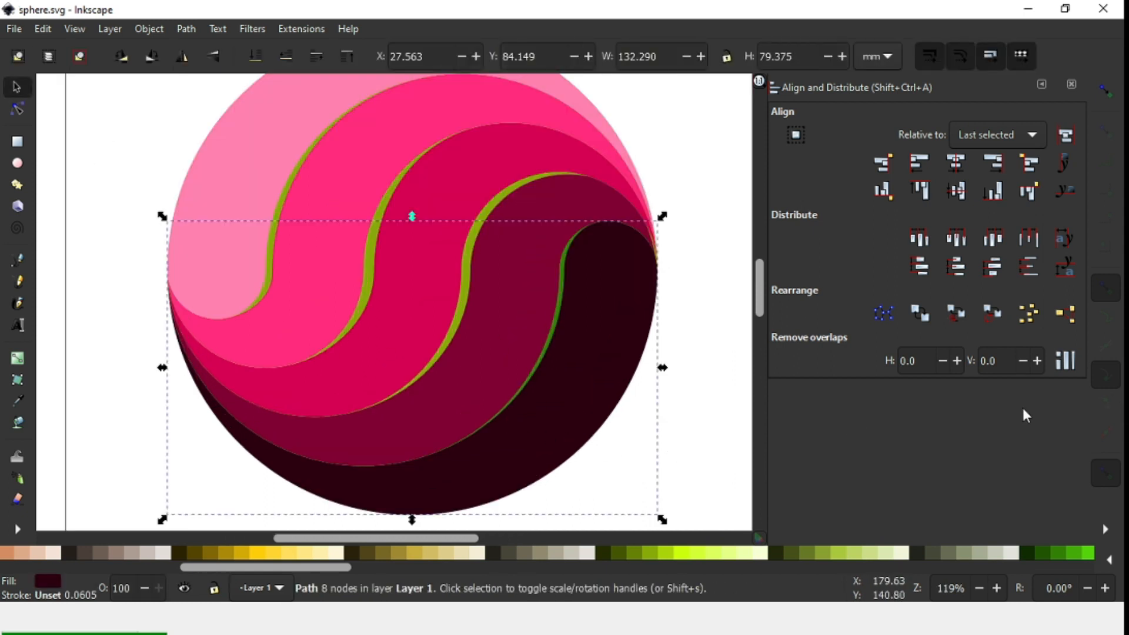
pyautogui.click(157, 31)
pyautogui.click(166, 78)
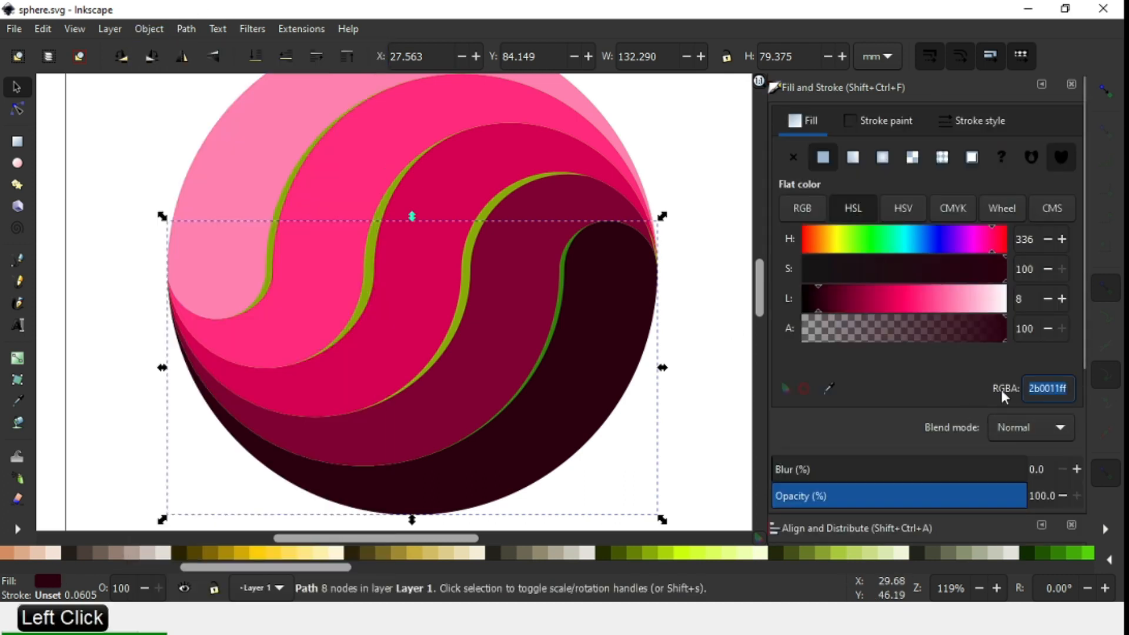
# Fill the green copy along the darkest band's edge with 2b0011ff, darken it to lightness 2, and deselect it
pyautogui.click(565, 303)
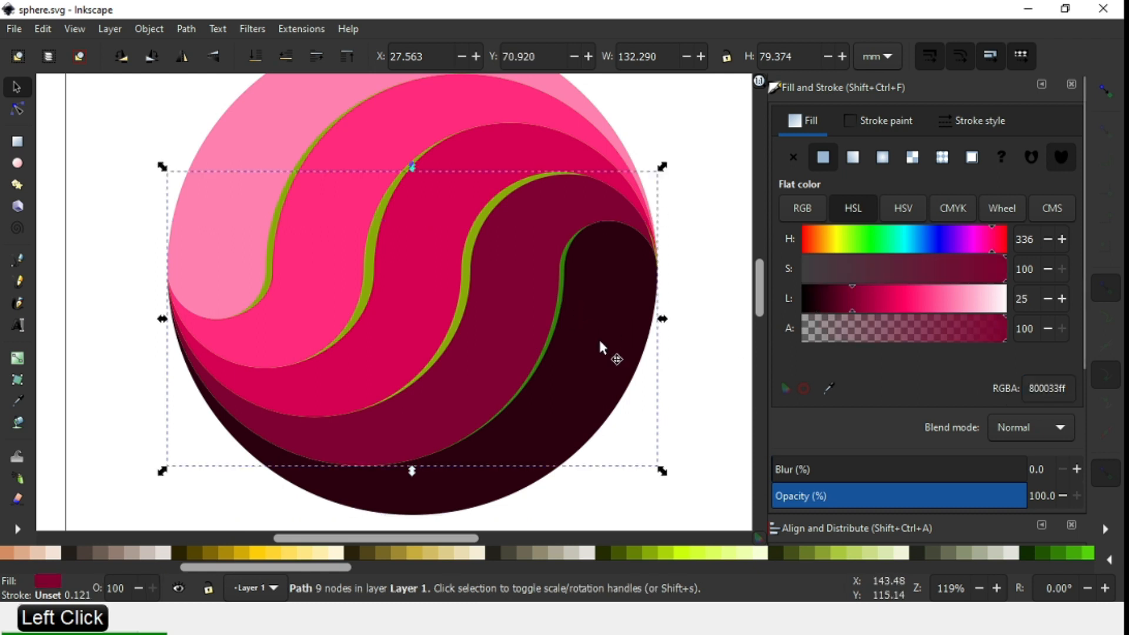
pyautogui.click(556, 353)
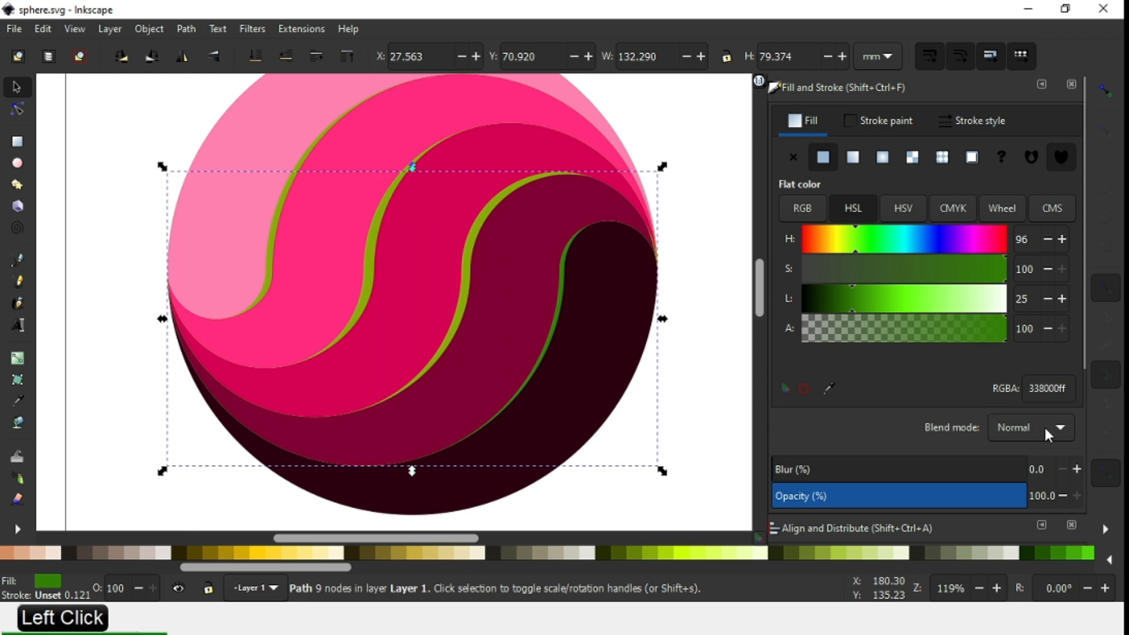
pyautogui.moveTo(1068, 389); pyautogui.dragTo(976, 388)
pyautogui.write('2b0011ff')
pyautogui.click(807, 295)
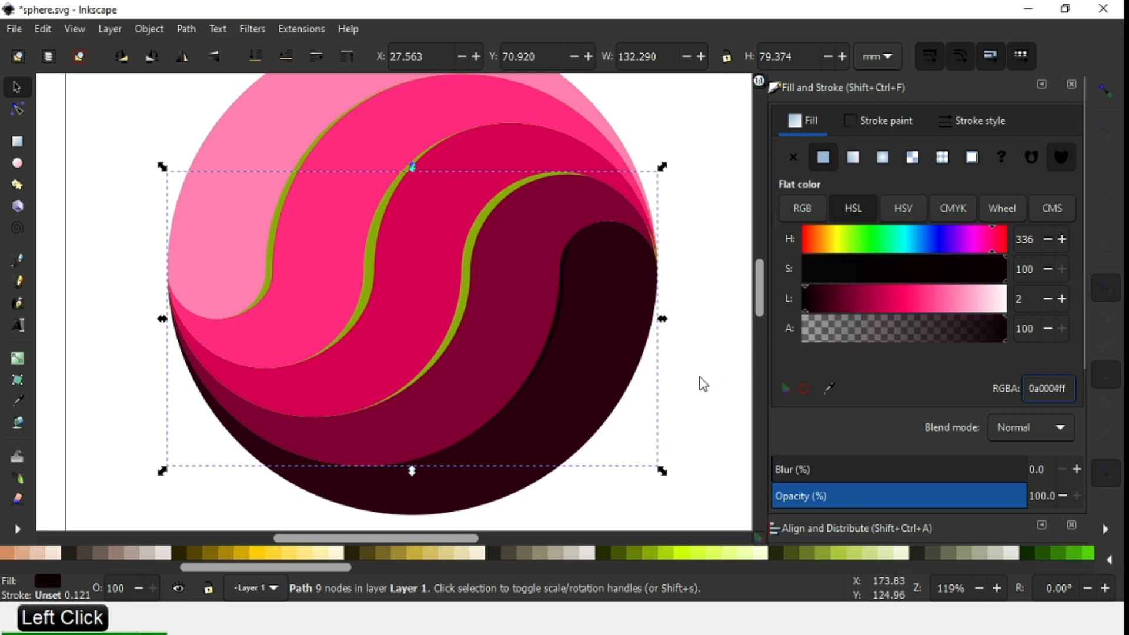
pyautogui.click(686, 392)
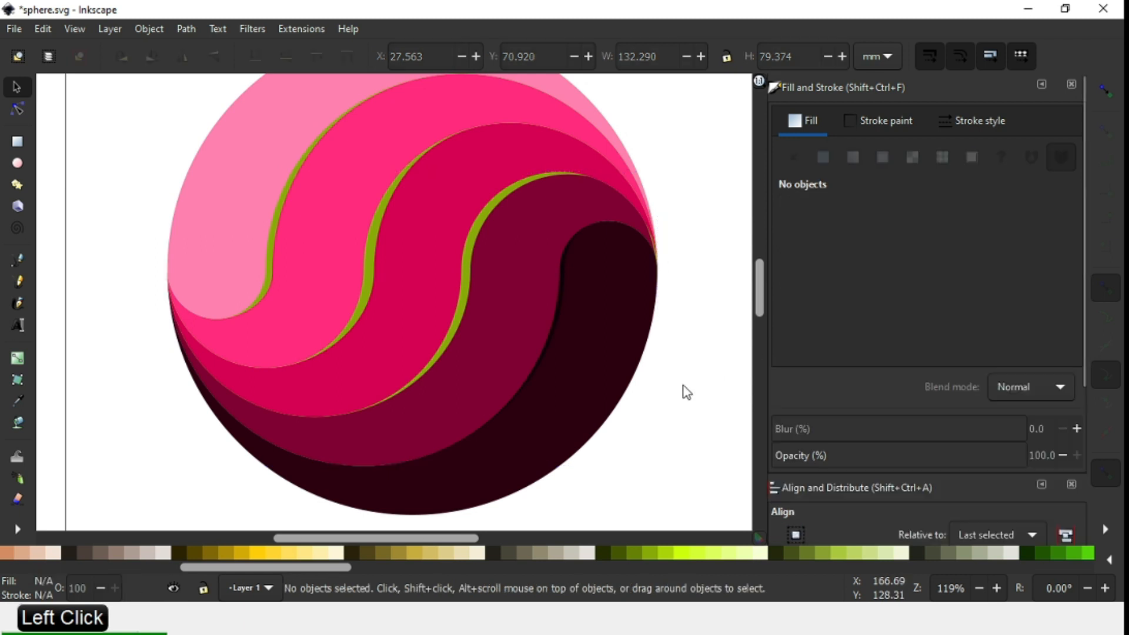
# Fill the olive copy between the crimson and maroon bands with the maroon band's colour 800033ff, darkened to lightness 18
pyautogui.click(516, 334)
pyautogui.click(1059, 388)
pyautogui.hotkey('ctrl', 'c')
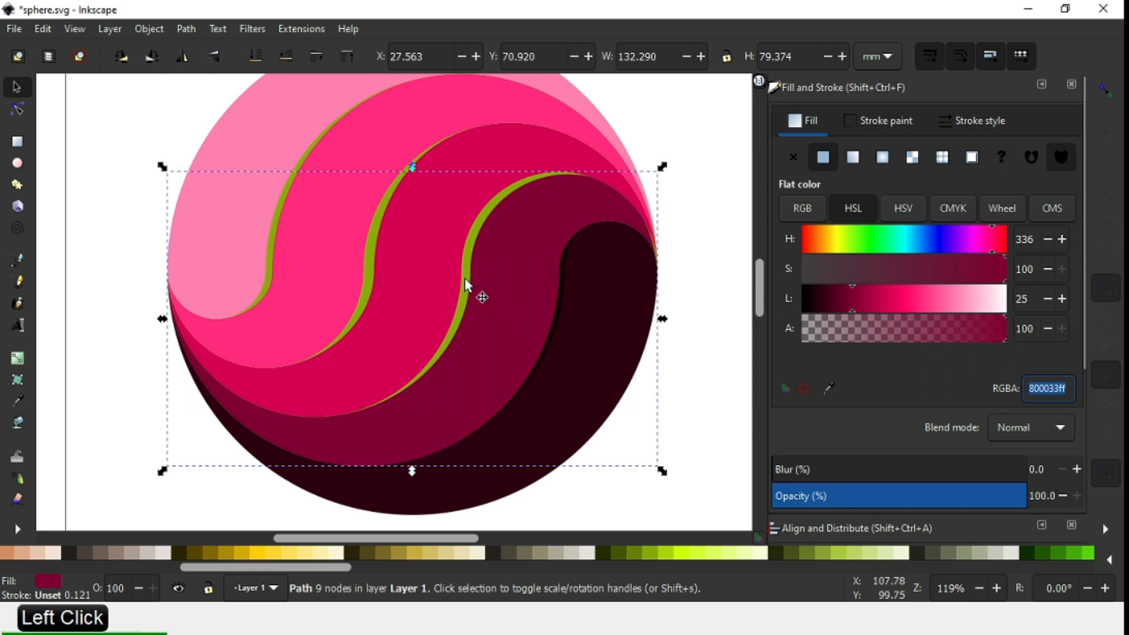
pyautogui.click(478, 290)
pyautogui.click(1066, 388)
pyautogui.hotkey('ctrl', 'v')
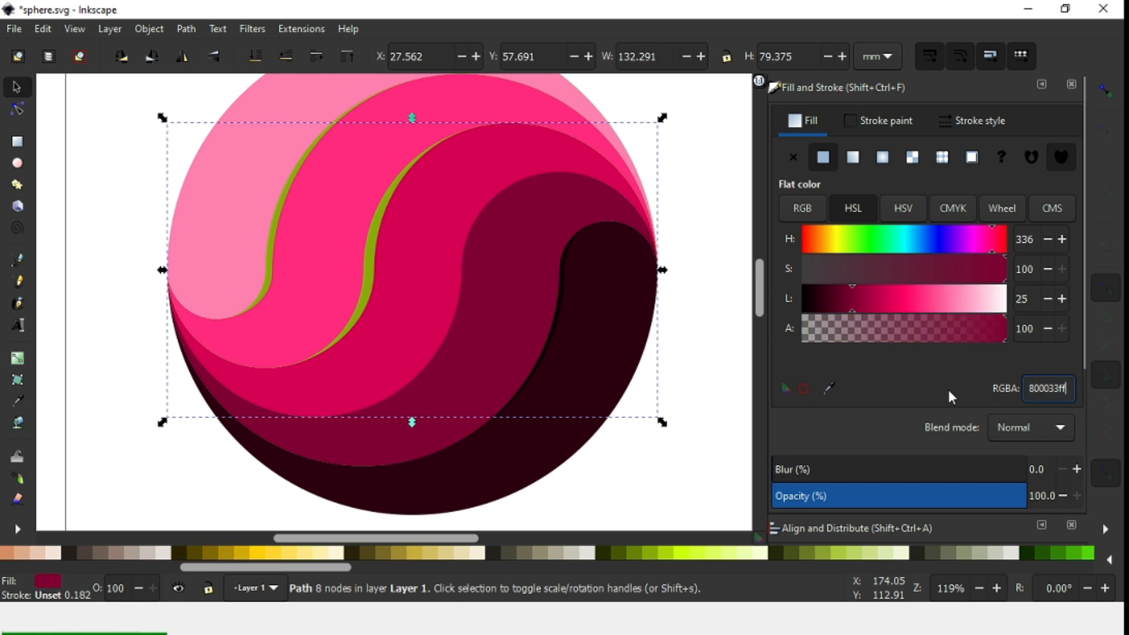
pyautogui.click(836, 302)
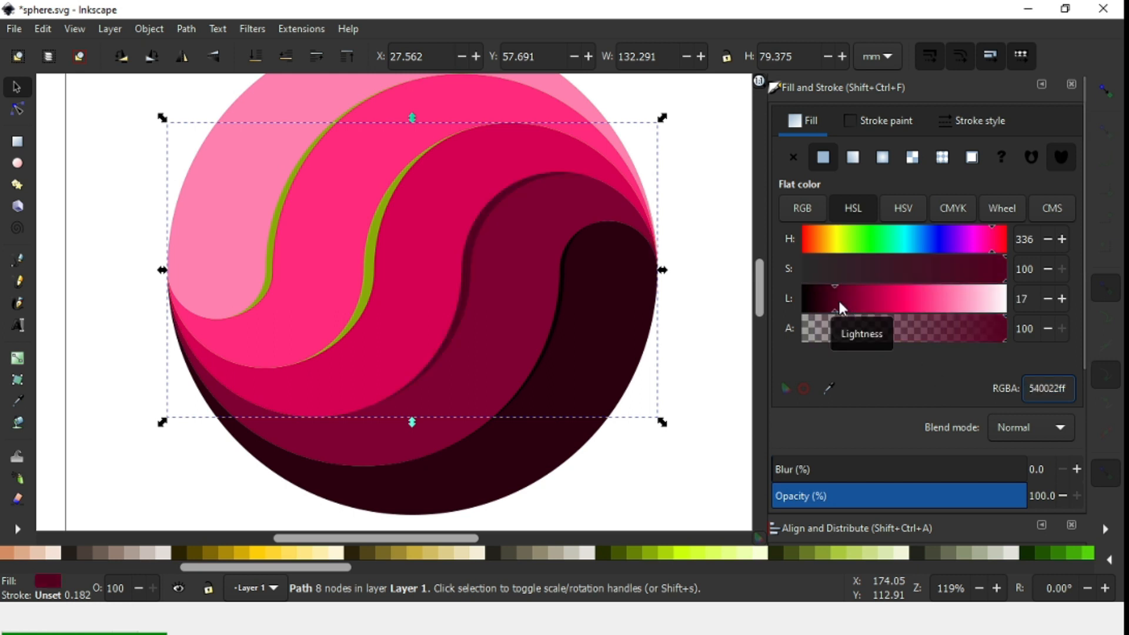
pyautogui.click(838, 298)
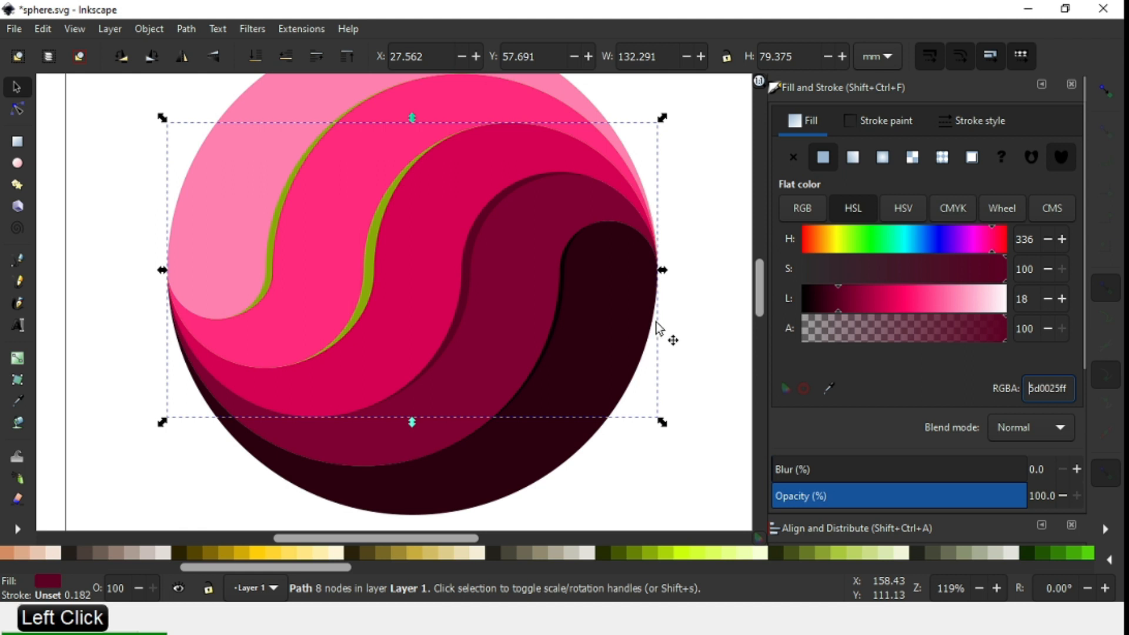
pyautogui.click(678, 348)
# Fill the olive copy between the bright-pink and crimson bands with the crimson colour d40055ff, darkened to lightness 36
pyautogui.click(553, 355)
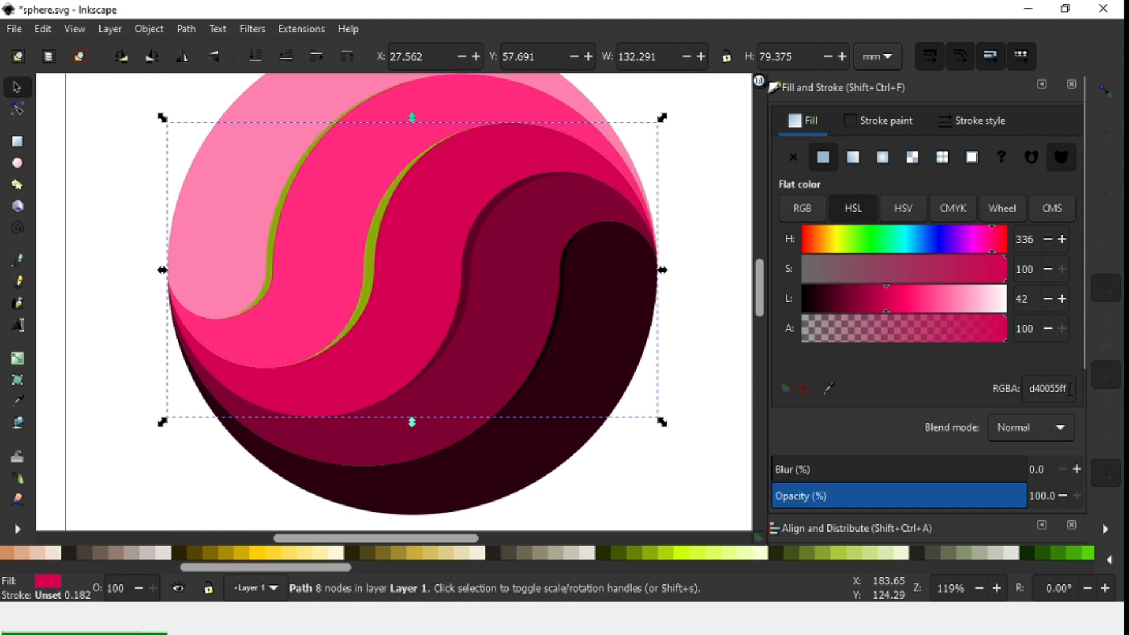
pyautogui.click(1050, 390)
pyautogui.hotkey('ctrl', 'c')
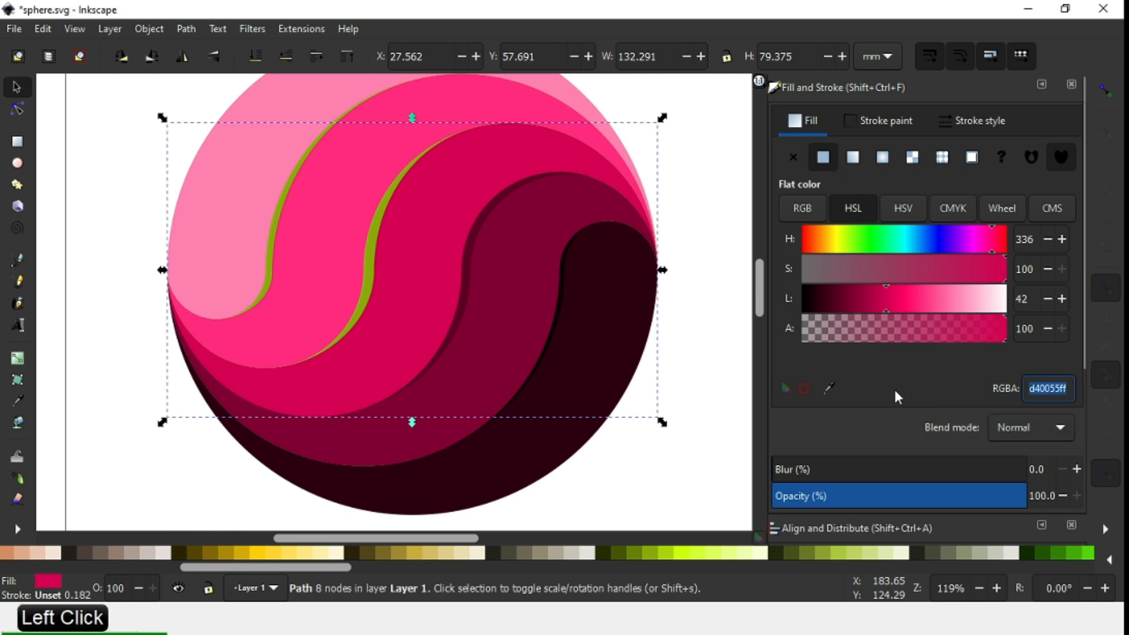
pyautogui.click(378, 281)
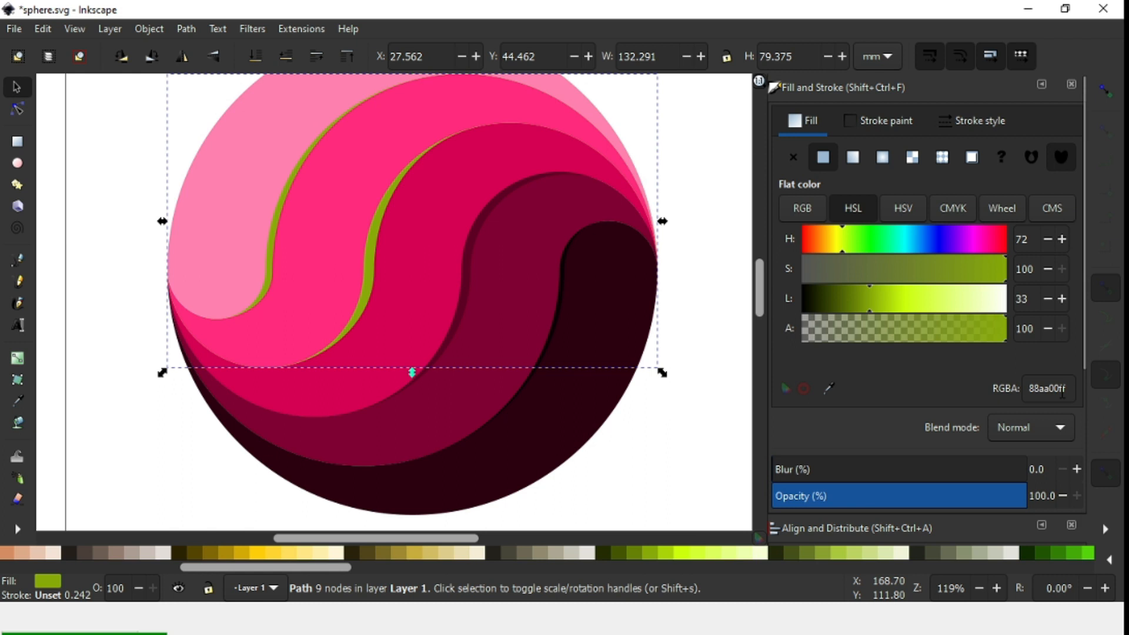
pyautogui.click(1066, 392)
pyautogui.hotkey('ctrl', 'v')
pyautogui.press('Return')
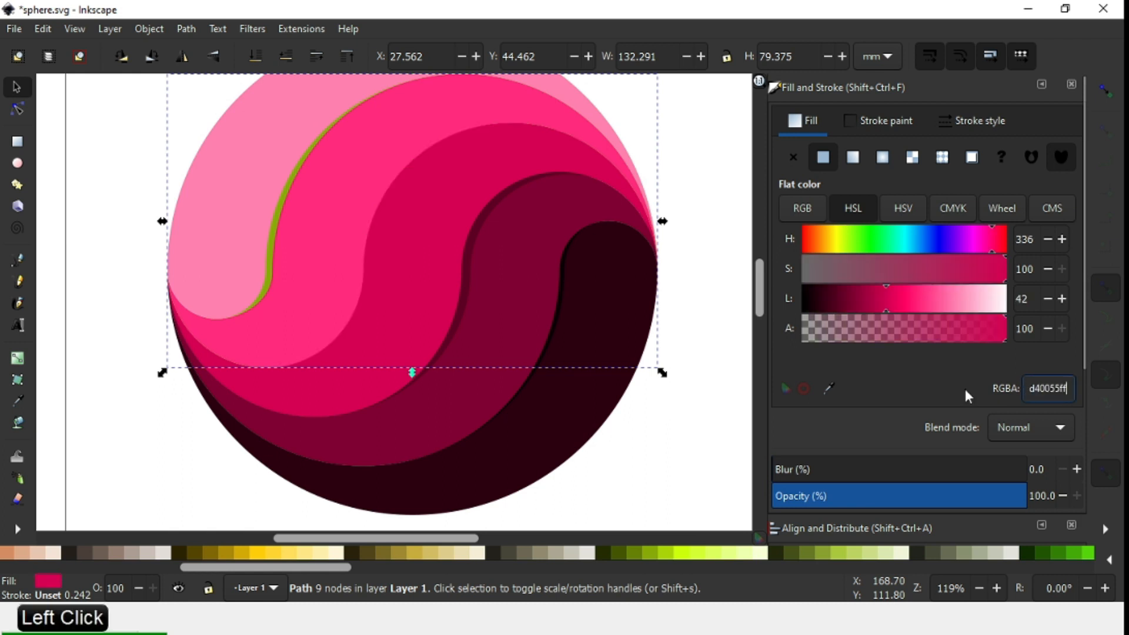
pyautogui.click(876, 305)
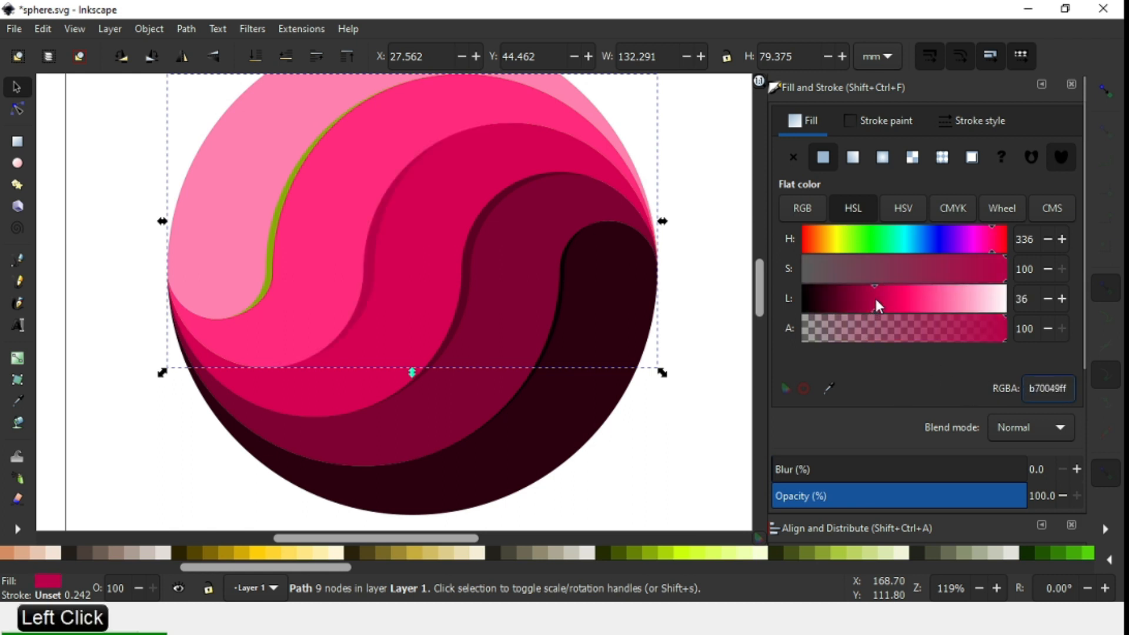
pyautogui.press('Escape')
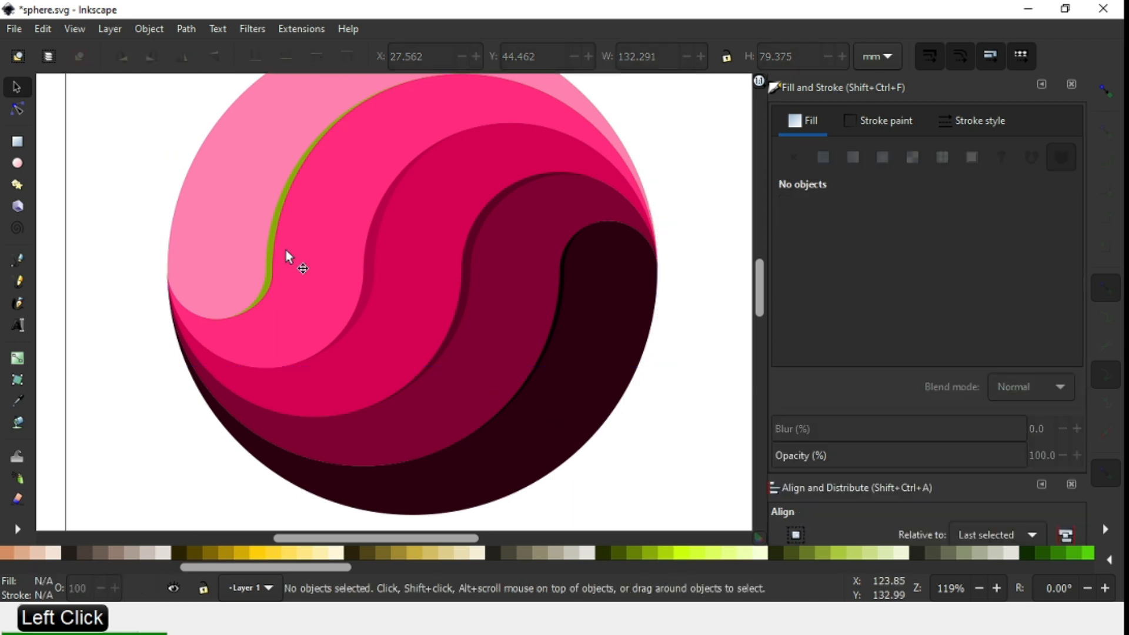
# Fill the outer olive copy beside the pale-pink band with the bright-pink band's colour ff2a7fff, darkened to lightness 49, and deselect it
pyautogui.click(278, 243)
pyautogui.click(245, 244)
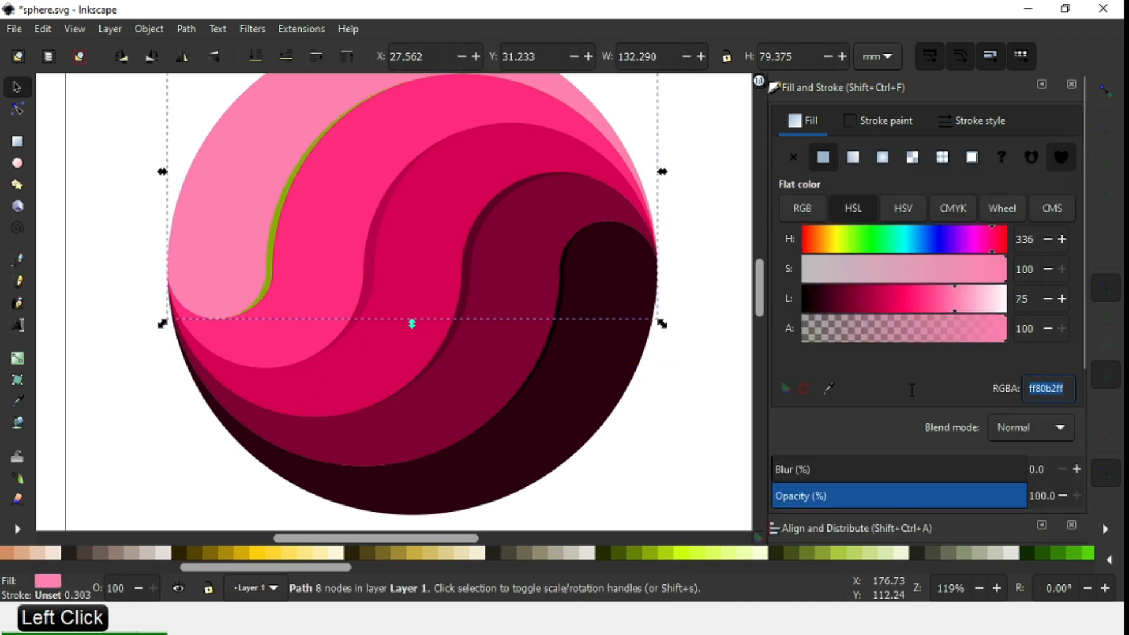
pyautogui.click(325, 294)
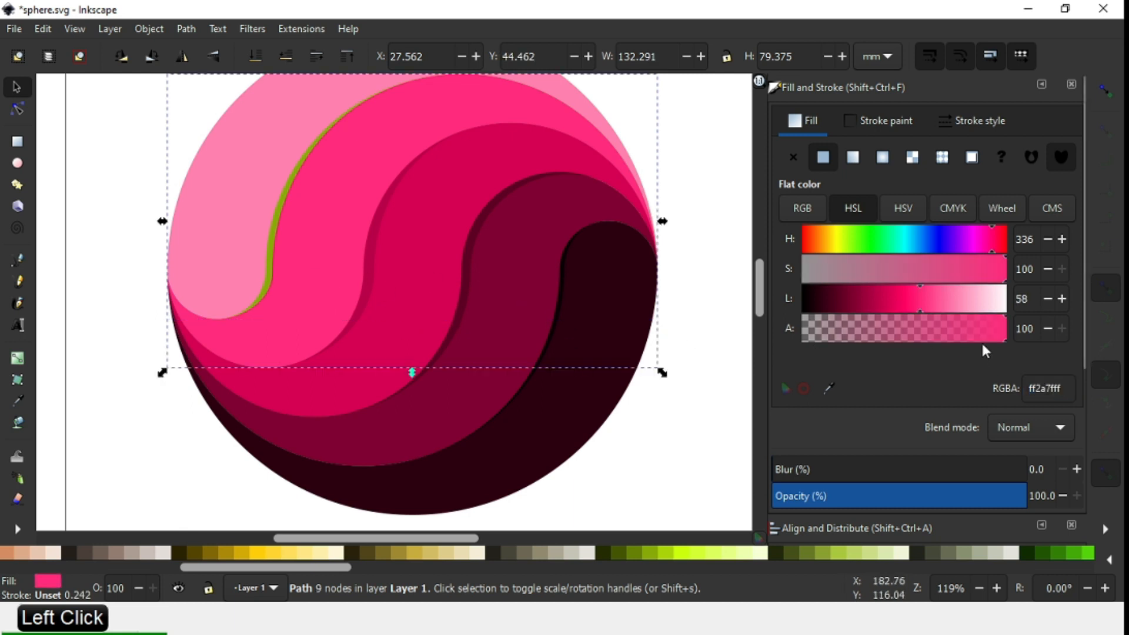
pyautogui.moveTo(1063, 389); pyautogui.dragTo(949, 388)
pyautogui.hotkey('ctrl', 'c')
pyautogui.click(274, 239)
pyautogui.doubleClick(1059, 388)
pyautogui.hotkey('ctrl', 'v')
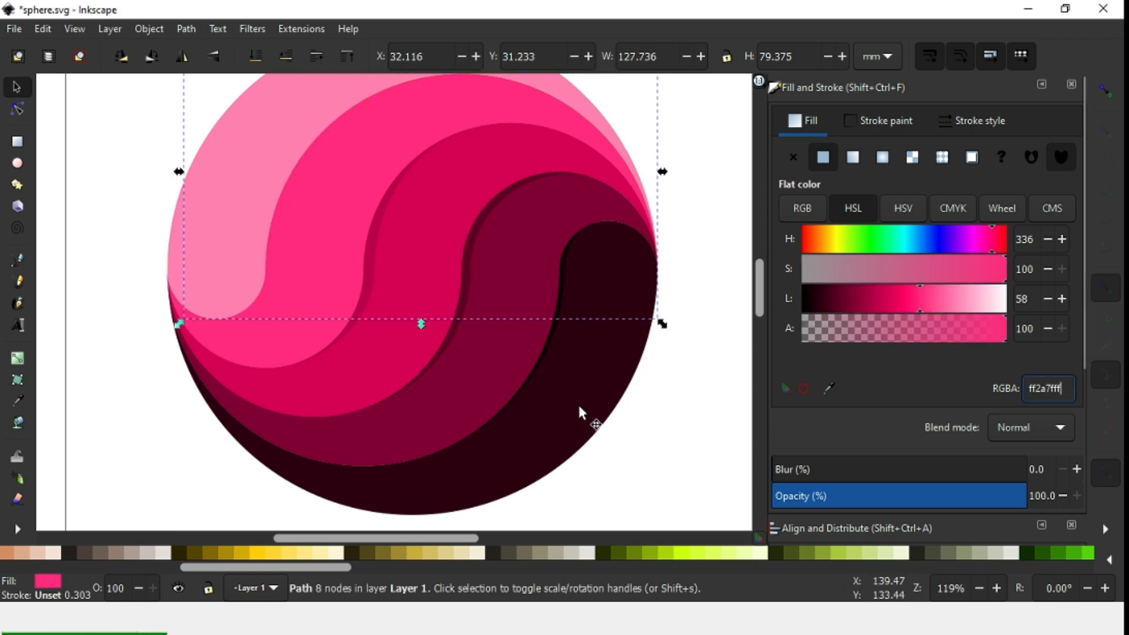
pyautogui.click(912, 305)
pyautogui.click(903, 304)
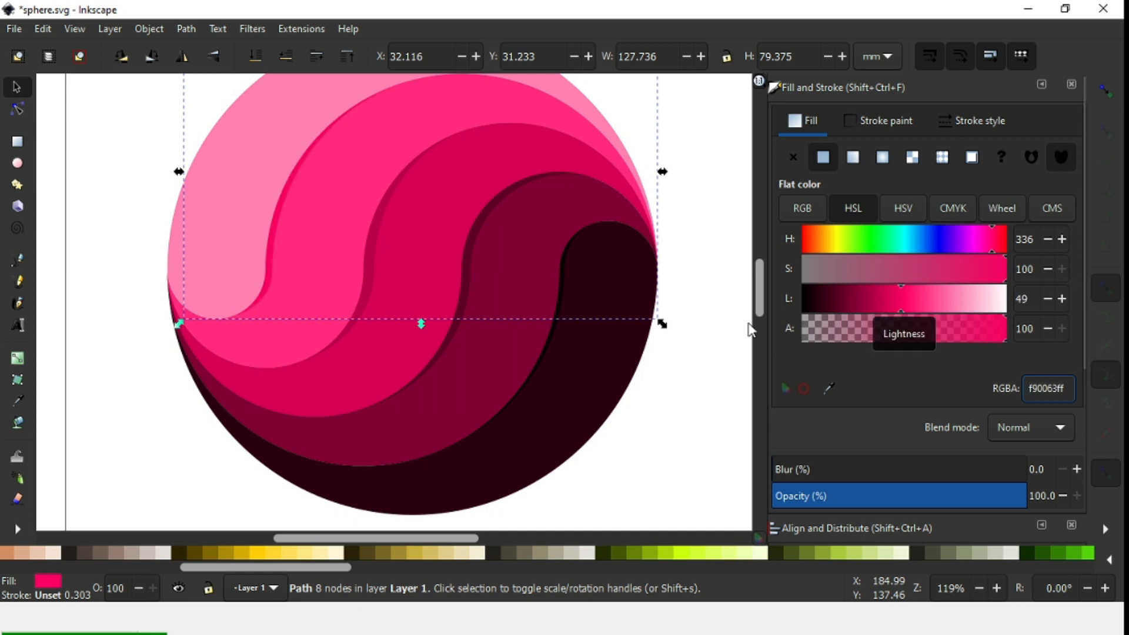
pyautogui.click(653, 440)
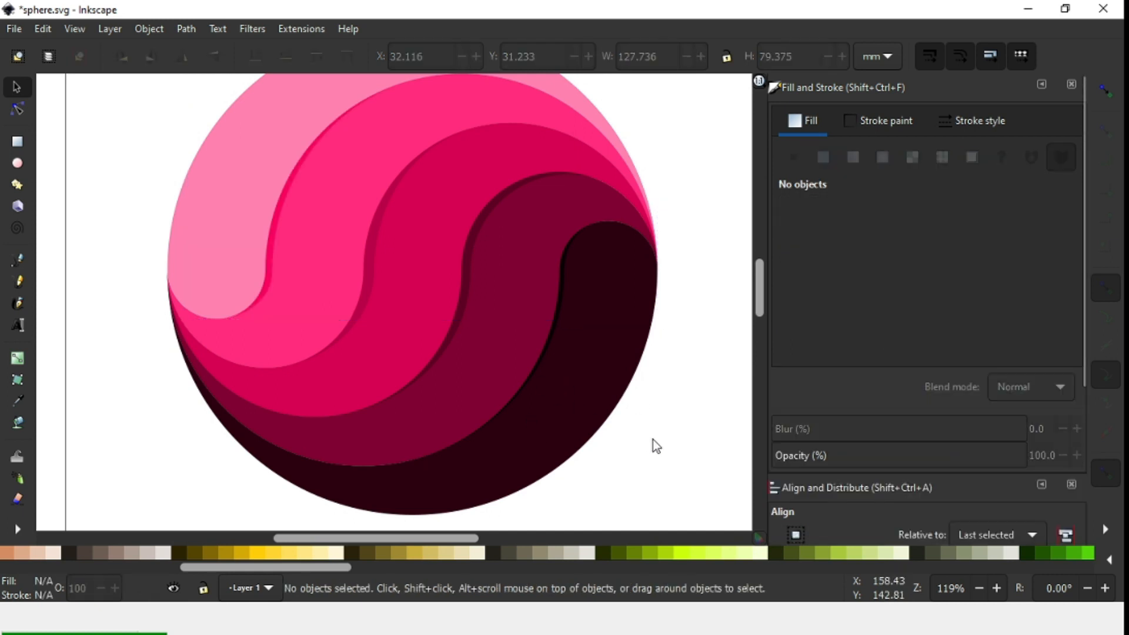
# Save the recoloured artwork in sphere.svg
pyautogui.press('-')
pyautogui.press('-')
pyautogui.press('-')
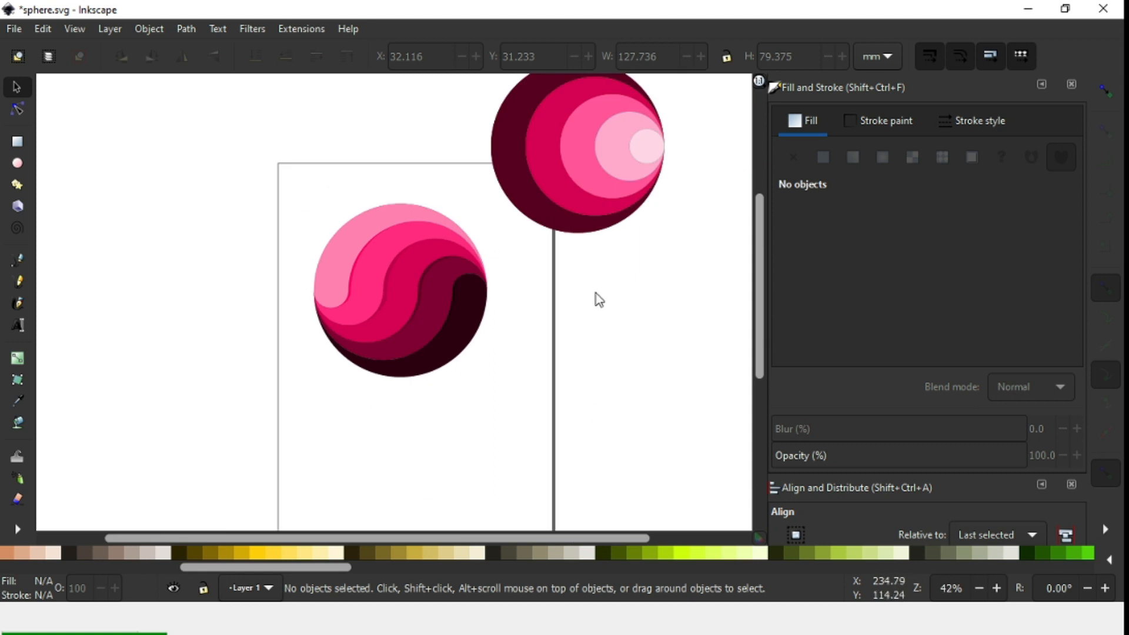
pyautogui.moveTo(765, 311); pyautogui.dragTo(762, 303)
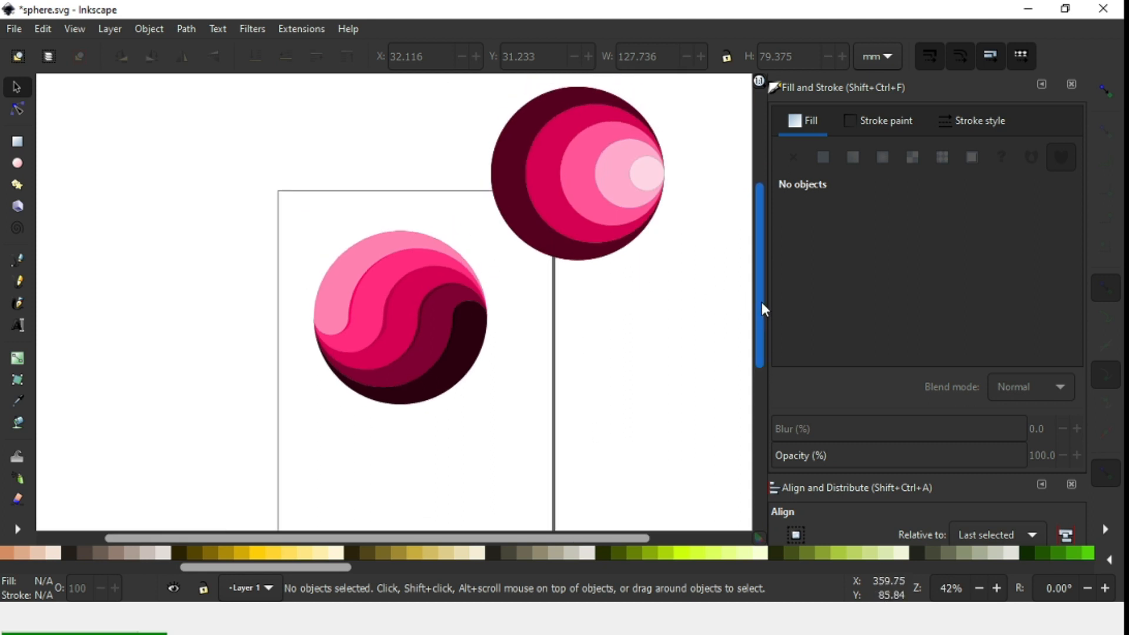
pyautogui.hotkey('ctrl', 's')
pyautogui.hotkey('ctrl', 's')
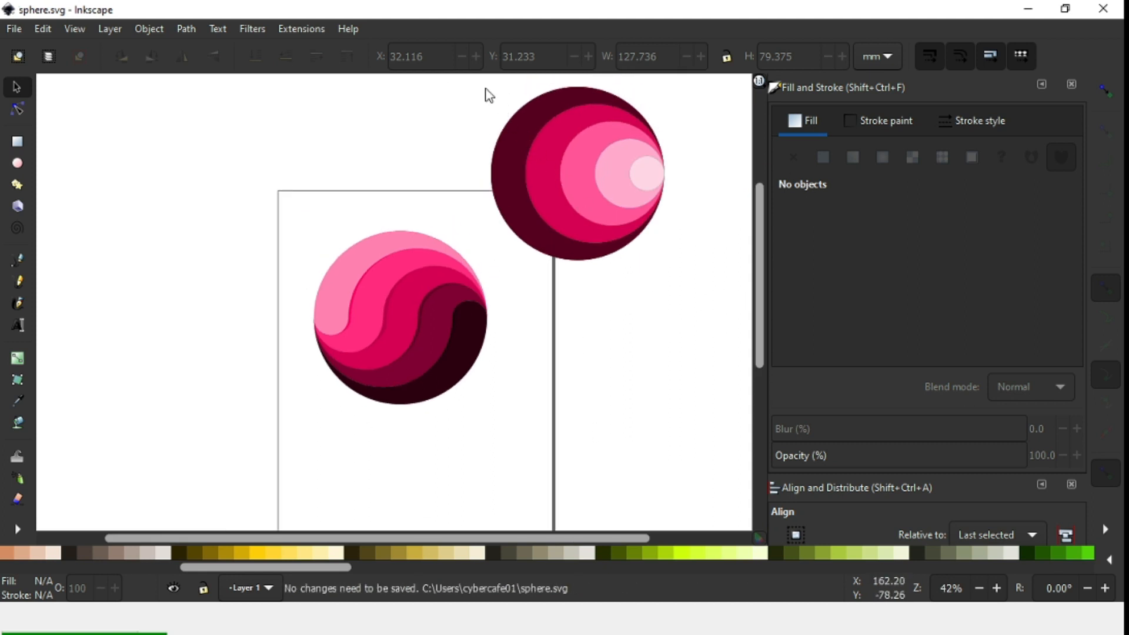
# Group the nested pink circles and rotate the group so the smallest, lightest circle sits at its upper-left edge
pyautogui.moveTo(482, 85)
pyautogui.mouseDown()
pyautogui.moveTo(669, 253)
pyautogui.moveTo(686, 284)
pyautogui.mouseUp()
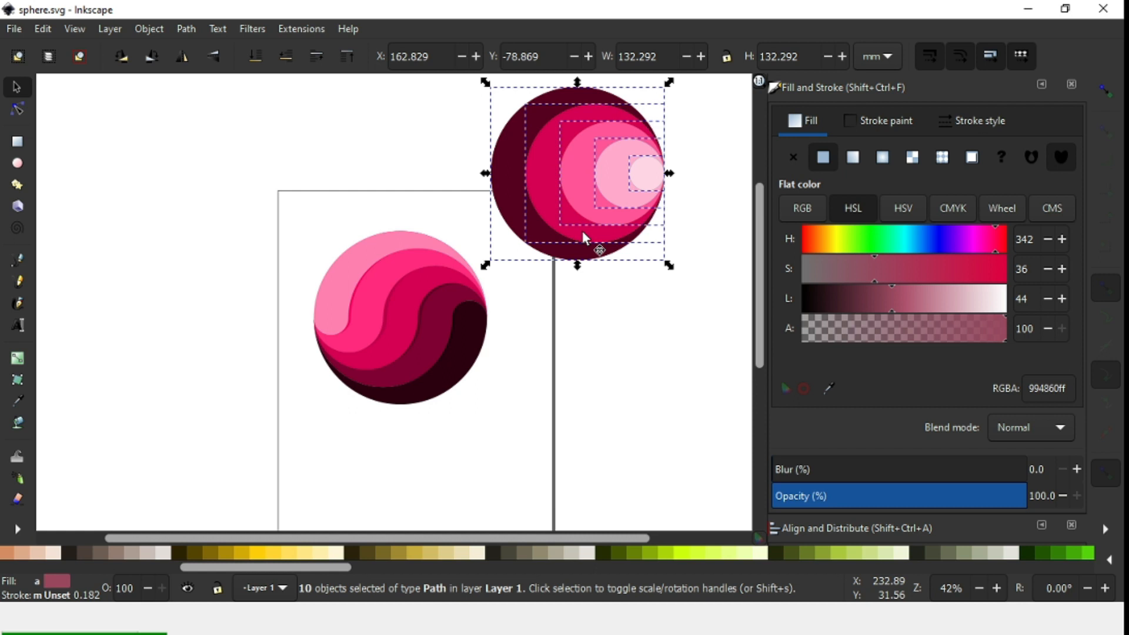
pyautogui.hotkey('ctrl', 'g')
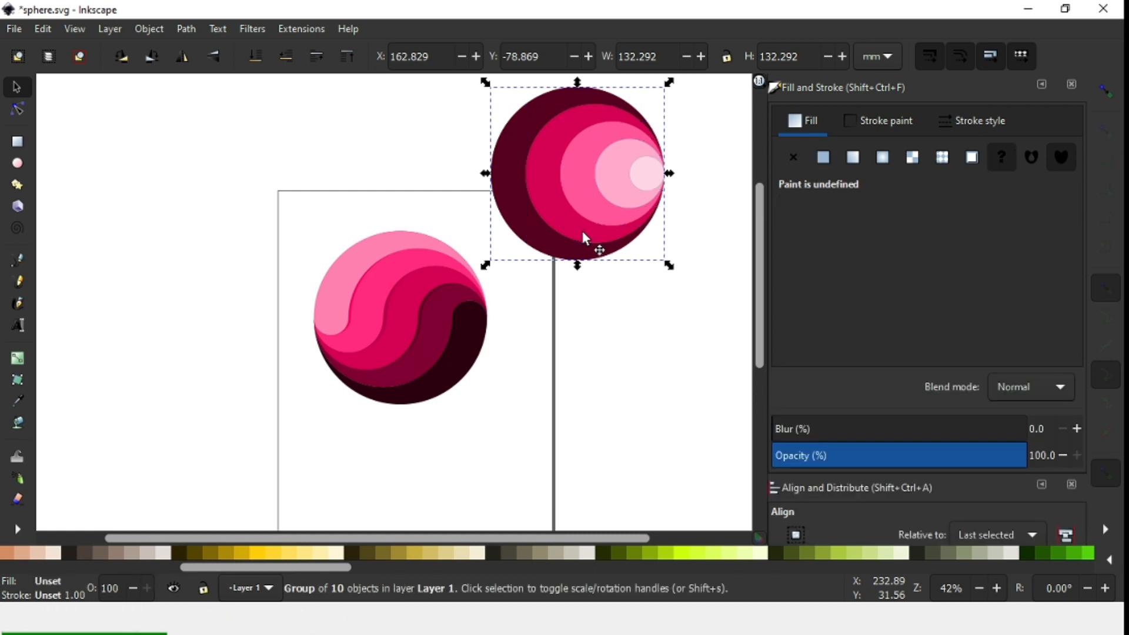
pyautogui.moveTo(669, 270); pyautogui.dragTo(569, 135)
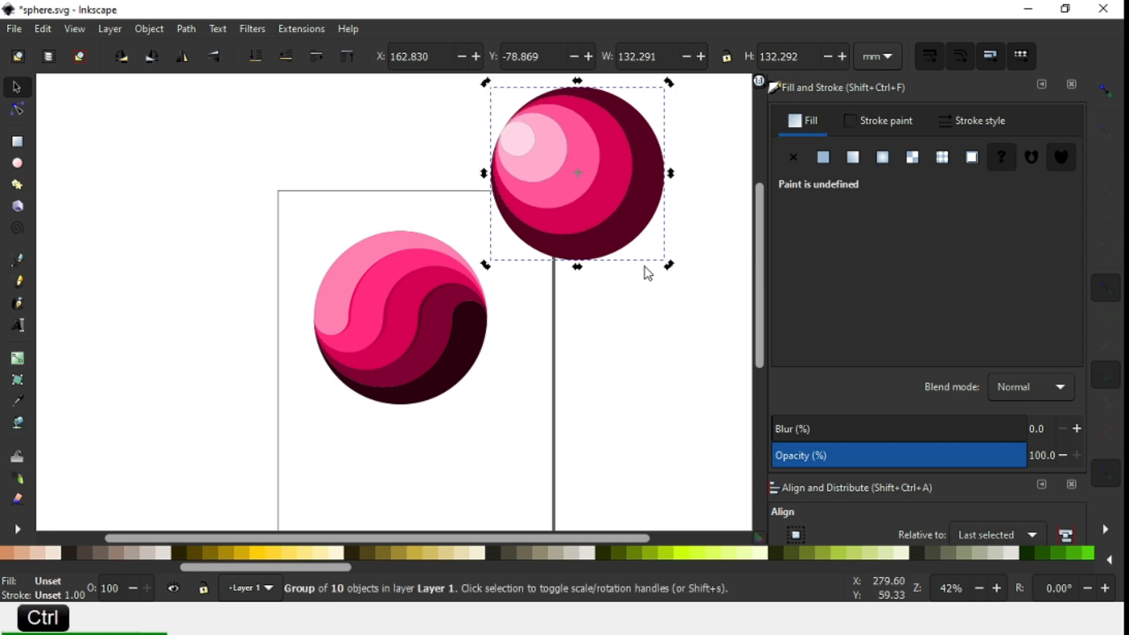
pyautogui.click(647, 338)
# Move the nested-circle group over the swirled sphere, stacked in front of its bands
pyautogui.moveTo(641, 264); pyautogui.dragTo(554, 351)
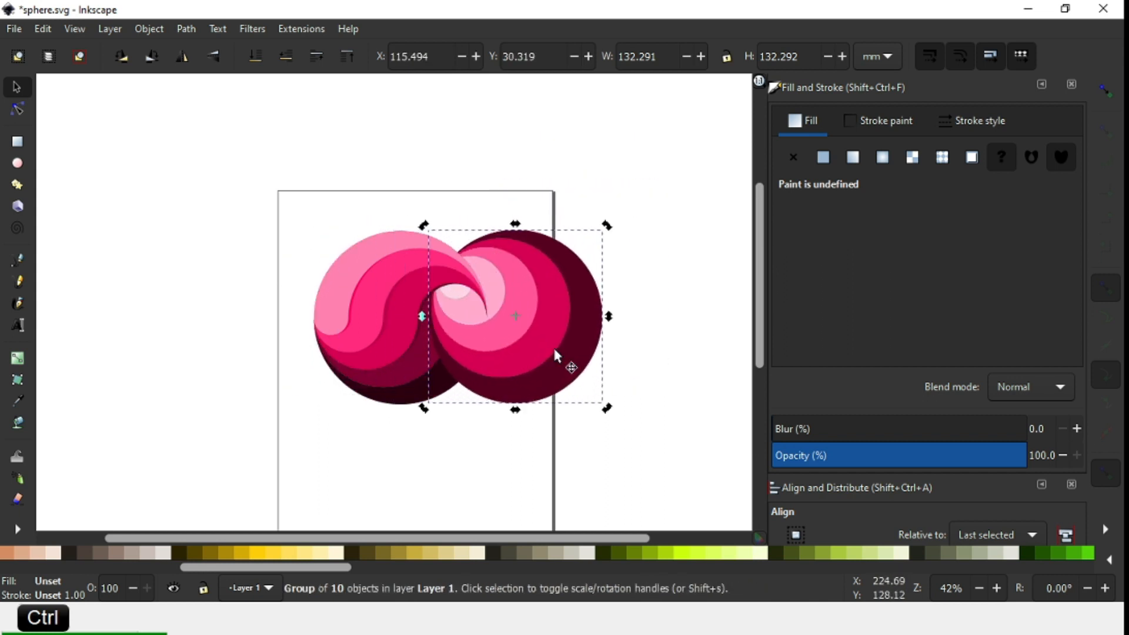
pyautogui.click(163, 27)
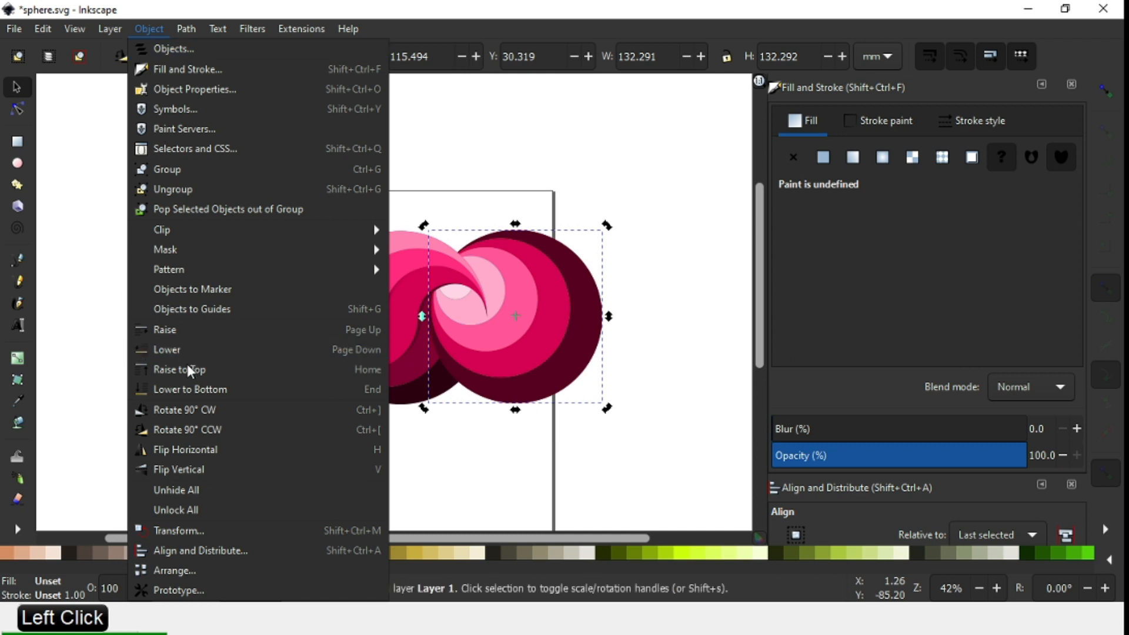
pyautogui.click(191, 389)
pyautogui.moveTo(514, 346); pyautogui.dragTo(442, 350)
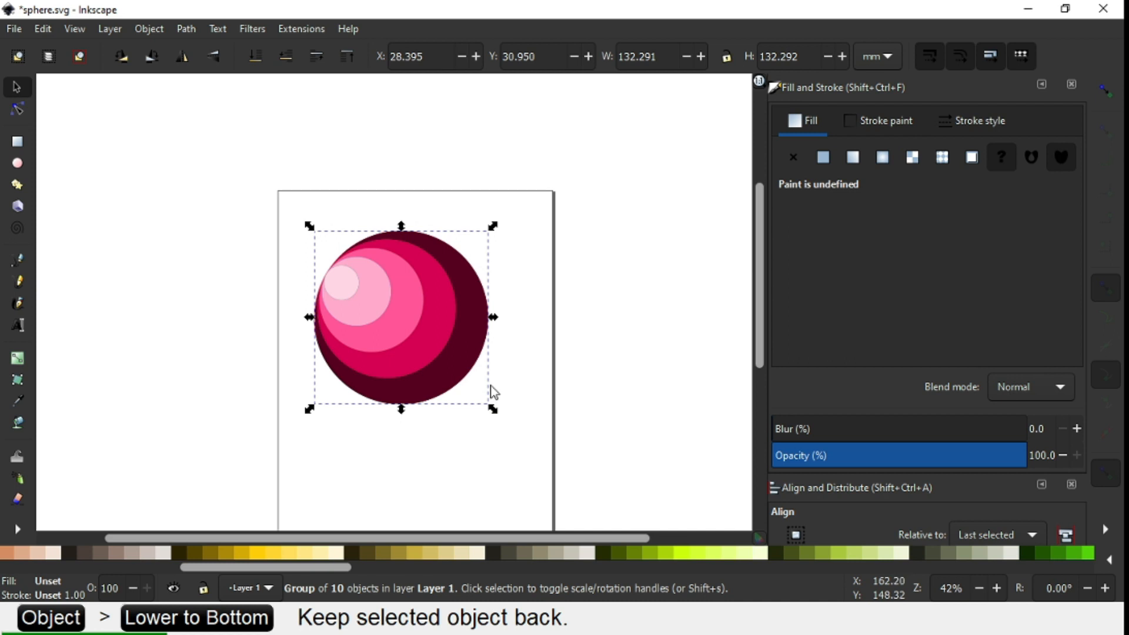
# Enable snapping and move the nested-circle group off the swirled sphere into the free space beside it
pyautogui.click(1107, 93)
pyautogui.moveTo(468, 340)
pyautogui.mouseDown()
pyautogui.moveTo(472, 363)
pyautogui.moveTo(471, 353)
pyautogui.mouseUp()
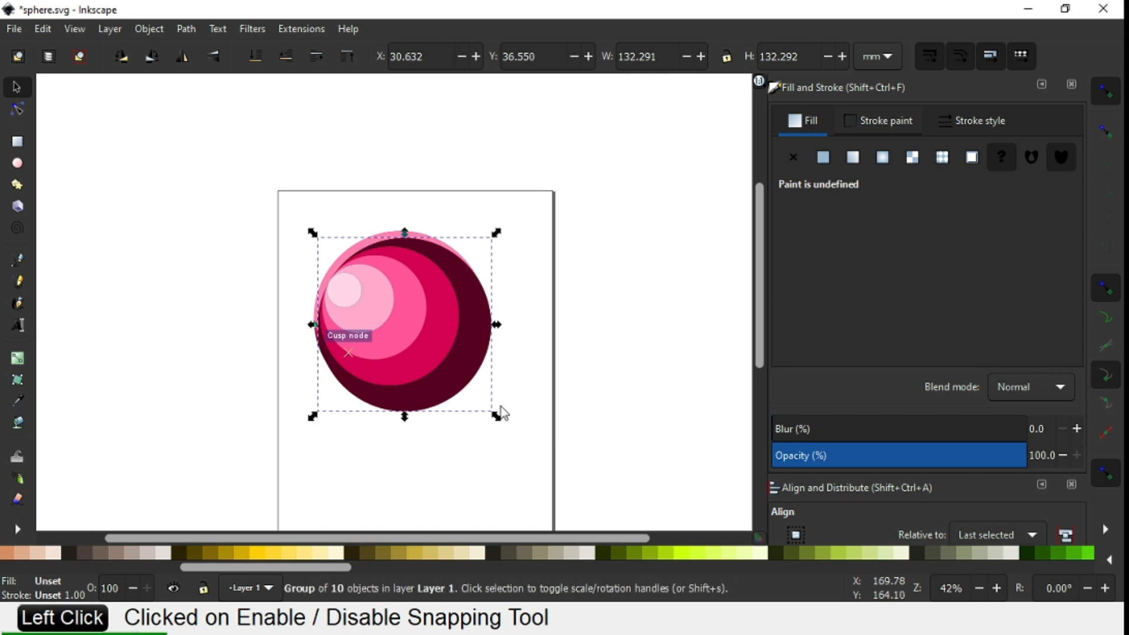
pyautogui.press('z')
pyautogui.moveTo(279, 187); pyautogui.dragTo(541, 456)
pyautogui.click(18, 86)
pyautogui.moveTo(373, 298); pyautogui.dragTo(696, 276)
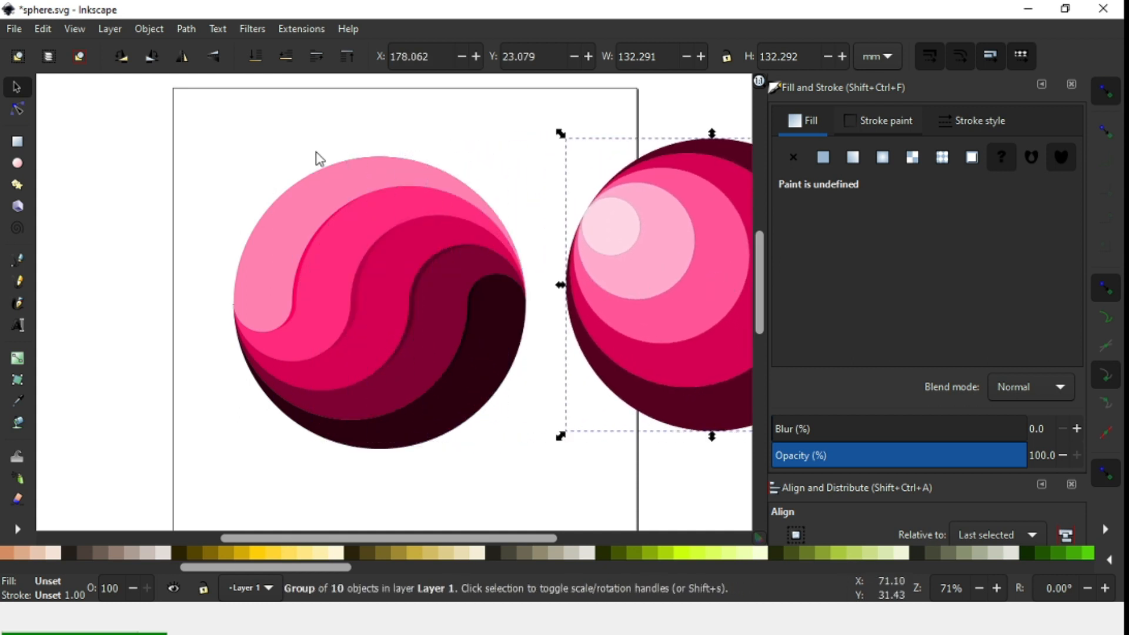
# Group all the bands and shading pieces of the swirled sphere
pyautogui.click(184, 131)
pyautogui.moveTo(163, 121)
pyautogui.mouseDown()
pyautogui.moveTo(486, 391)
pyautogui.moveTo(547, 456)
pyautogui.mouseUp()
pyautogui.hotkey('ctrl', 'g')
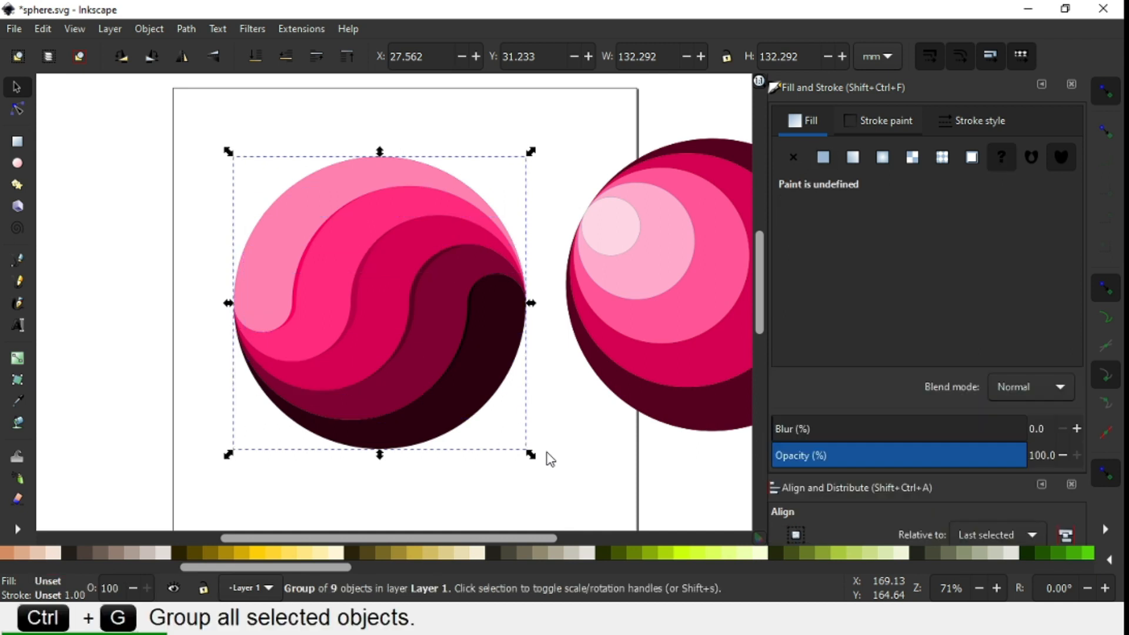
# Centre the nested-circle group on the swirled sphere horizontally and vertically, relative to the last selected object
pyautogui.click(646, 310)
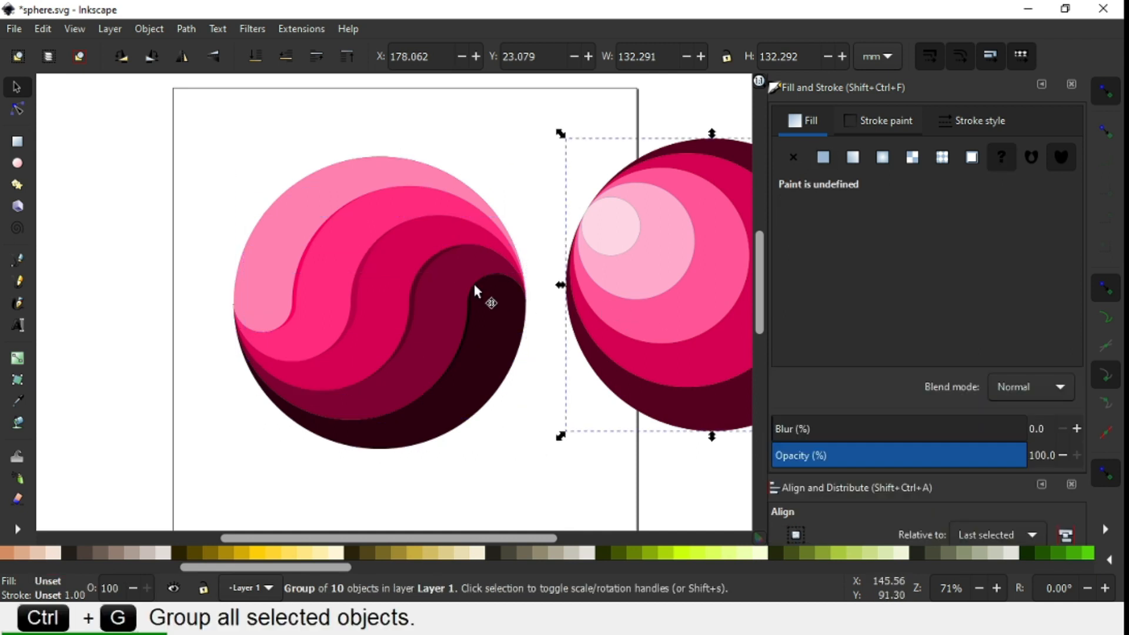
pyautogui.keyDown('shift'); pyautogui.click(424, 290); pyautogui.keyUp('shift')
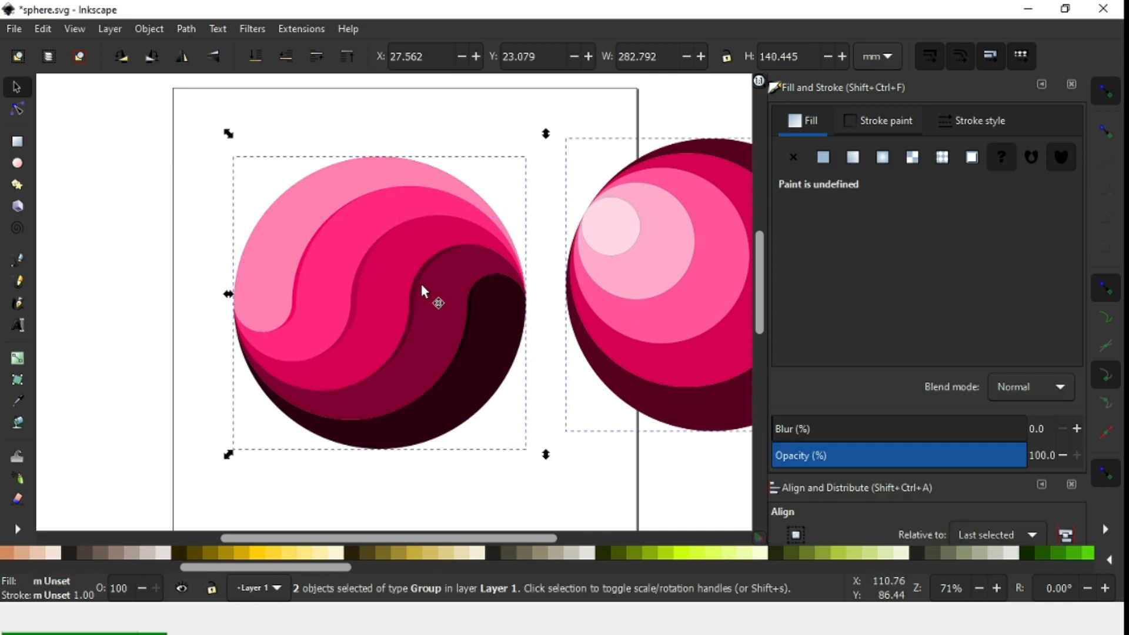
pyautogui.click(1072, 86)
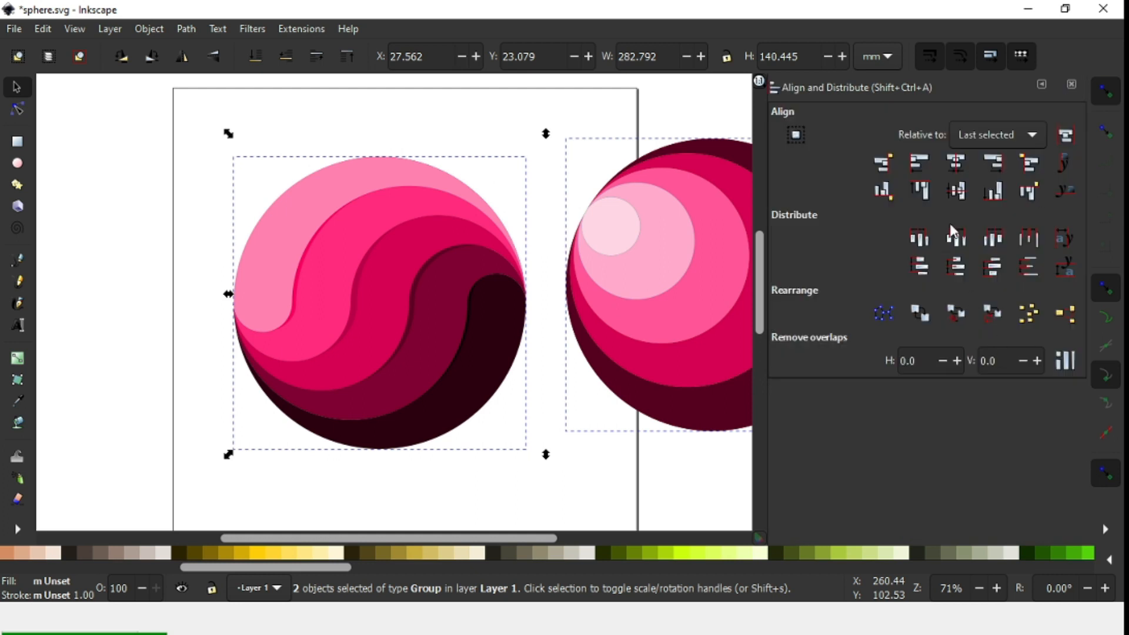
pyautogui.click(957, 163)
pyautogui.click(957, 191)
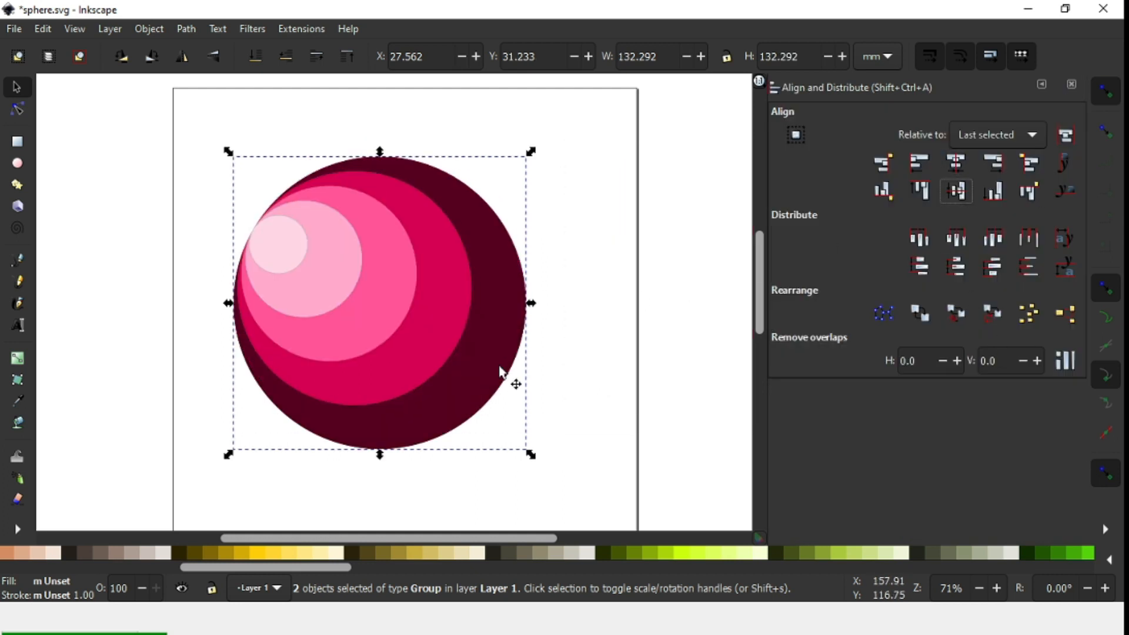
# Select only the nested-circle group, reopen its fill and stroke settings, and reduce its opacity to 19.7%
pyautogui.click(583, 399)
pyautogui.click(497, 390)
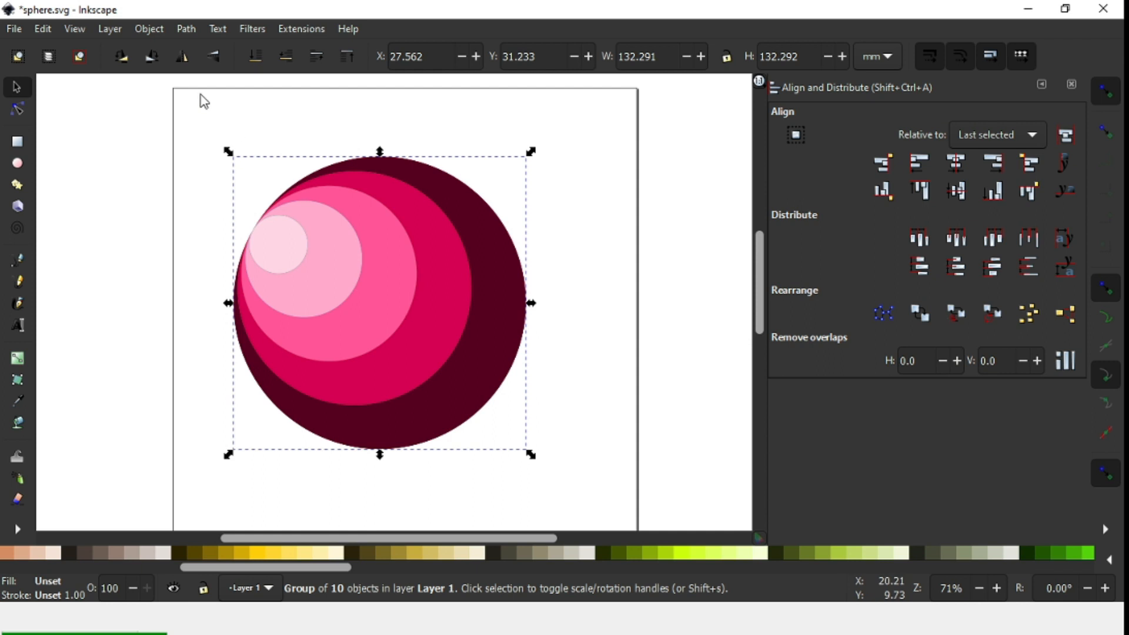
pyautogui.click(149, 29)
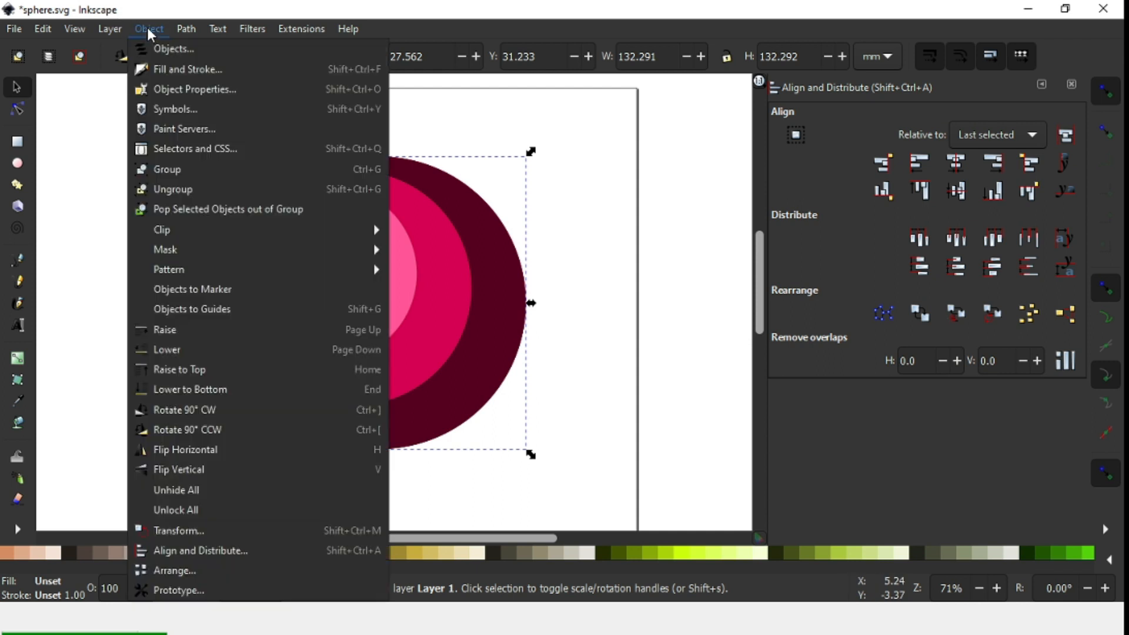
pyautogui.click(166, 68)
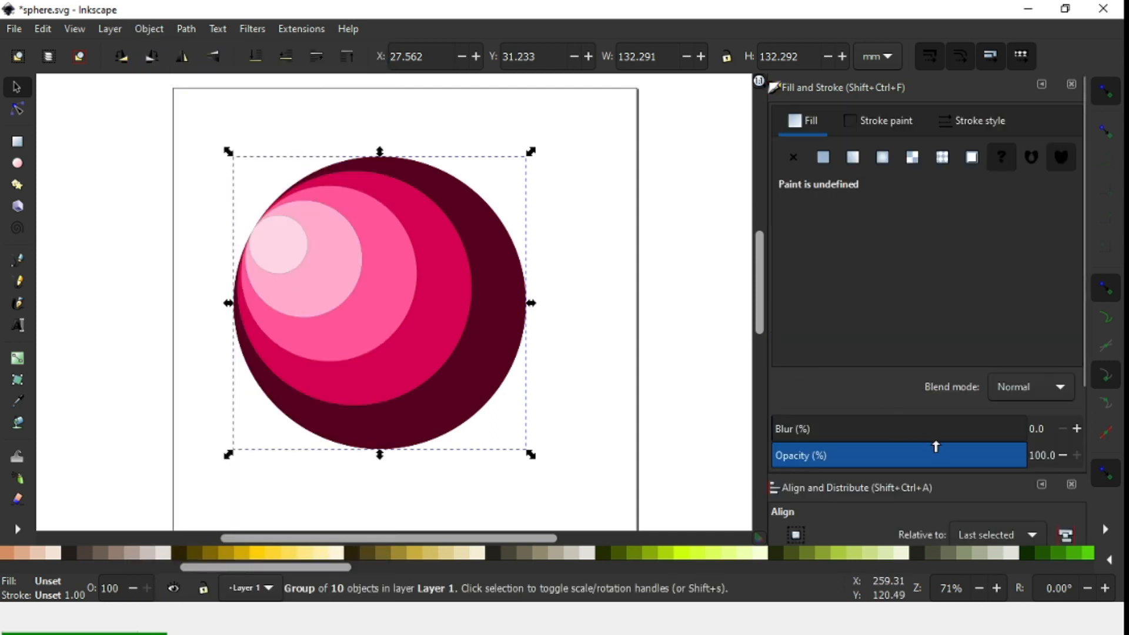
pyautogui.click(903, 457)
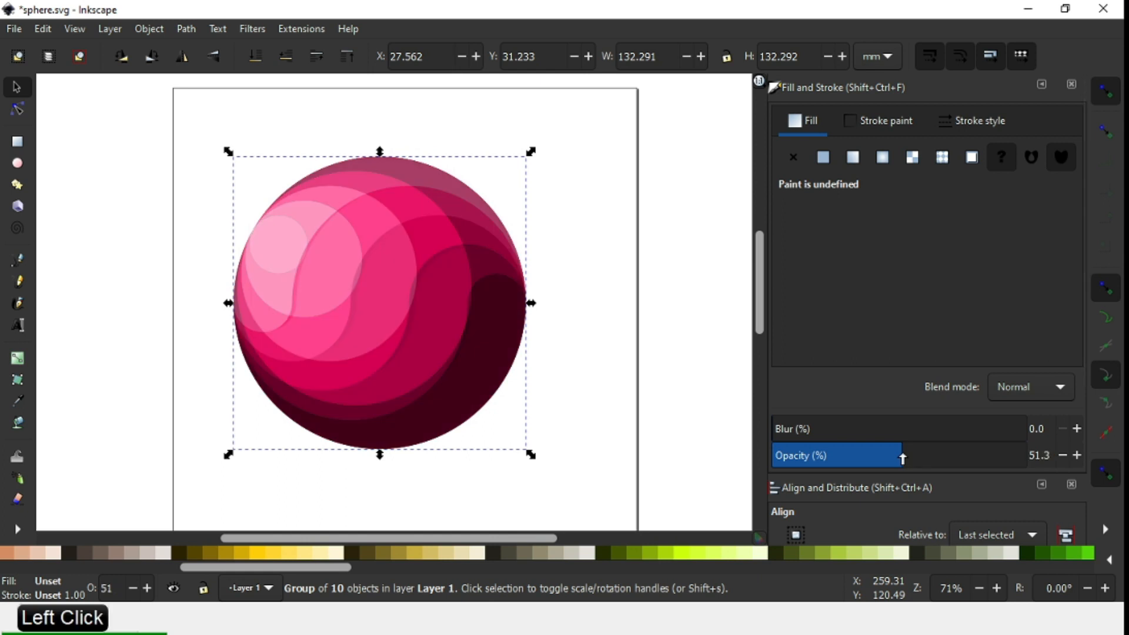
pyautogui.moveTo(903, 457); pyautogui.dragTo(858, 456)
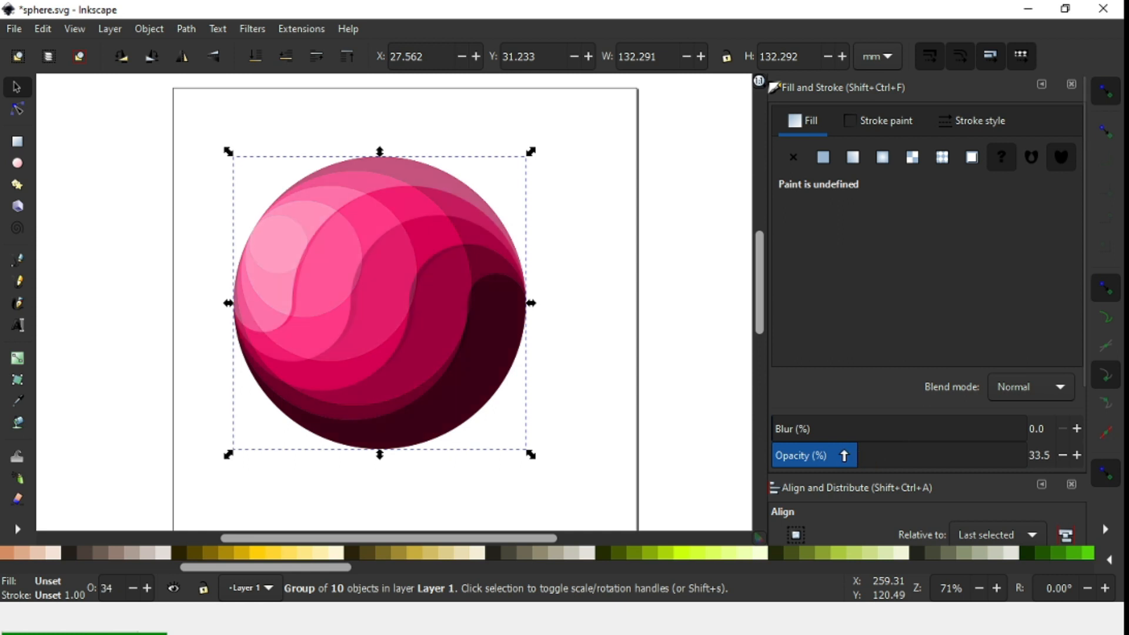
pyautogui.click(796, 458)
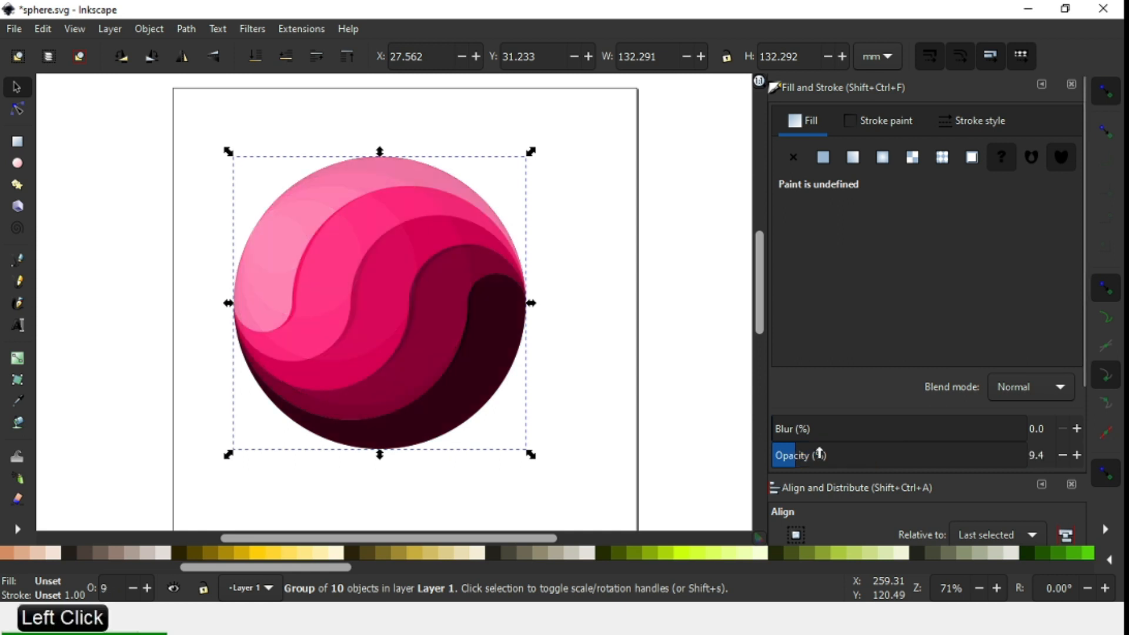
pyautogui.click(822, 455)
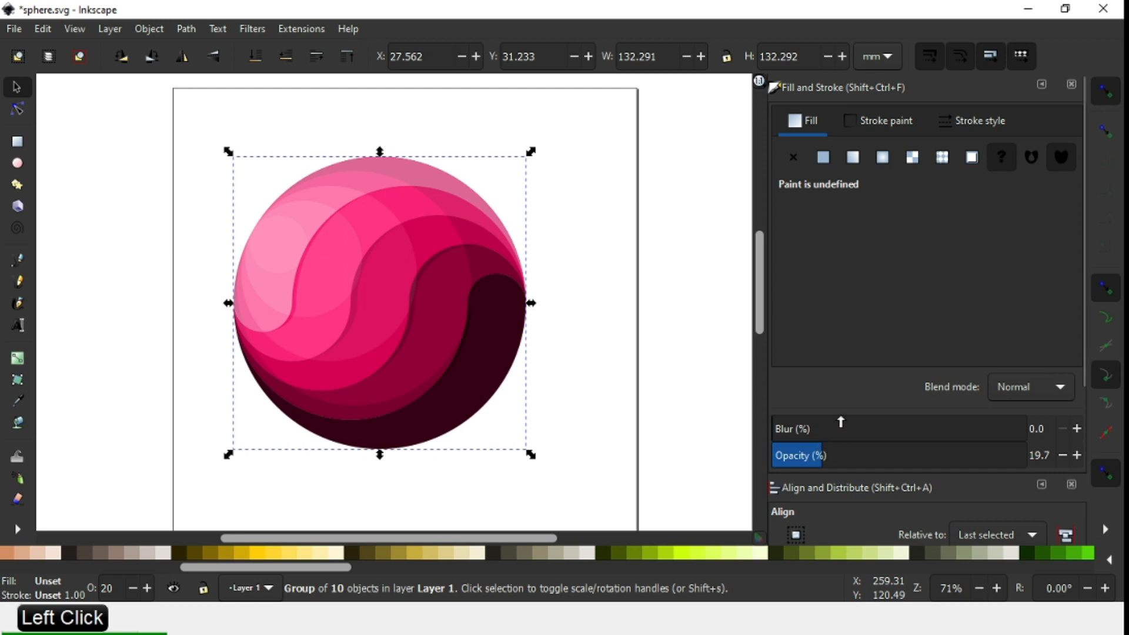
# Set the nested-circle group's blend mode to Soft Light after trying Overlay
pyautogui.moveTo(1083, 256); pyautogui.dragTo(1095, 423)
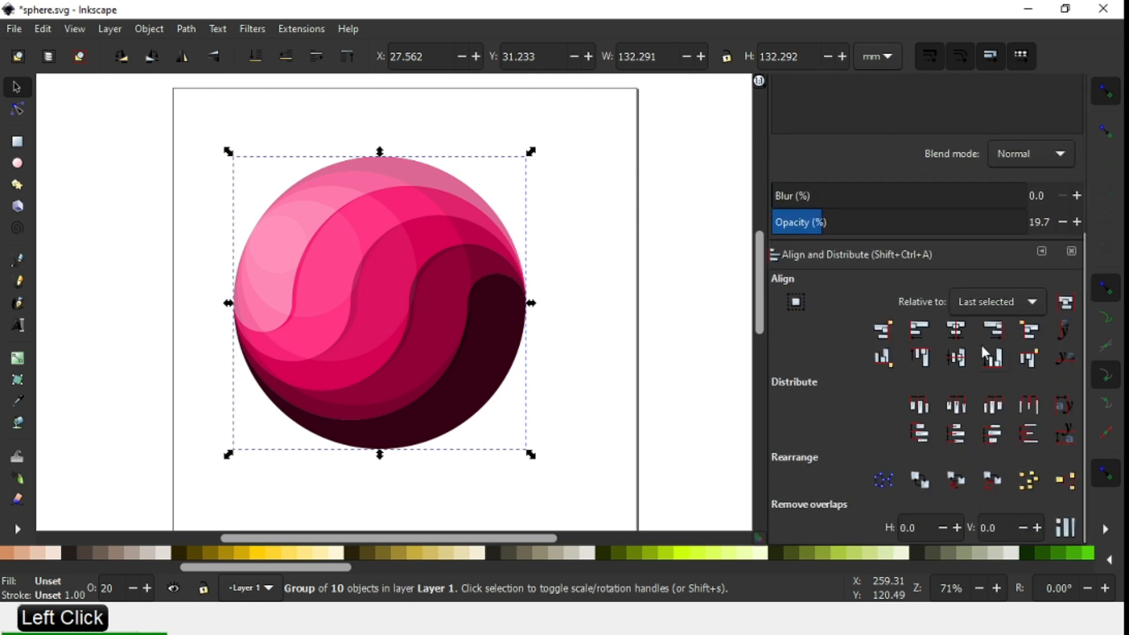
pyautogui.click(985, 301)
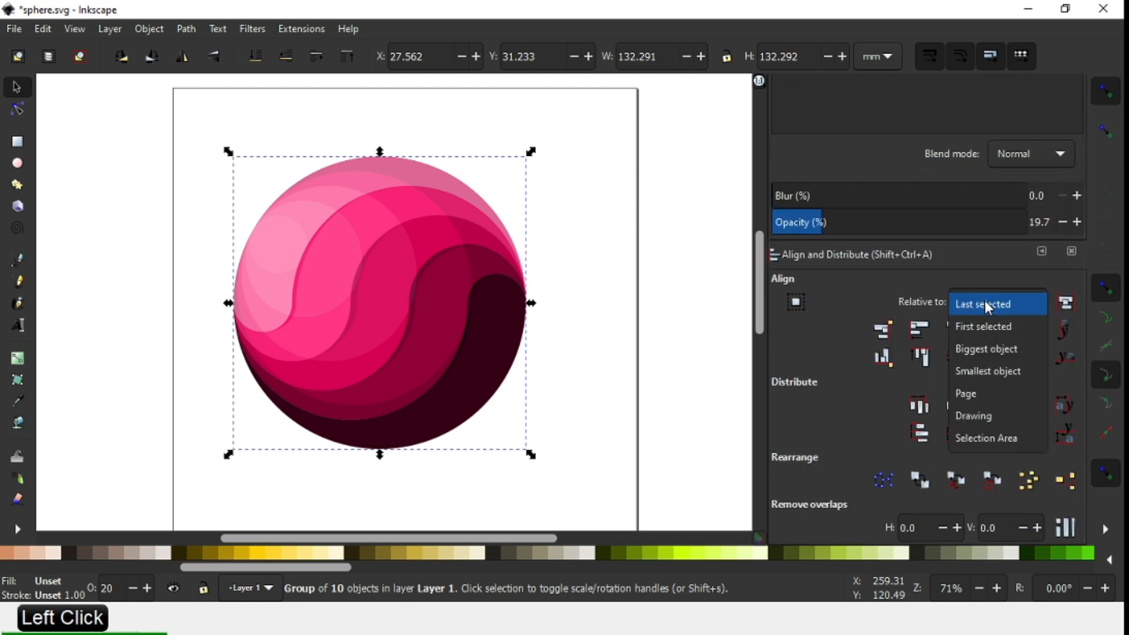
pyautogui.click(985, 303)
pyautogui.moveTo(1082, 302); pyautogui.dragTo(1081, 200)
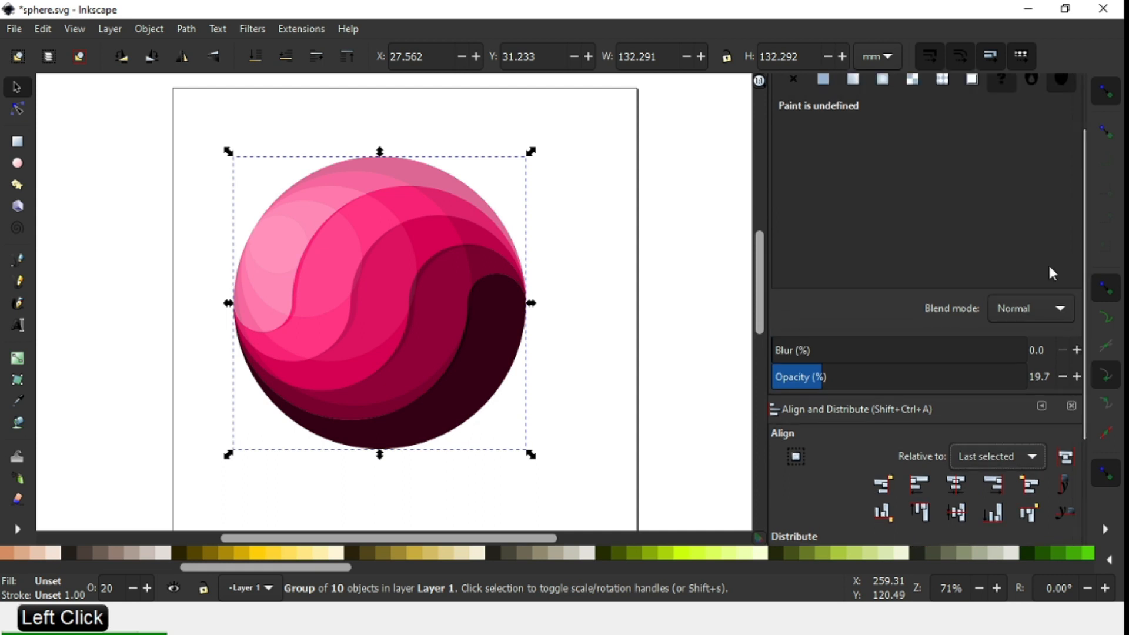
pyautogui.click(1036, 312)
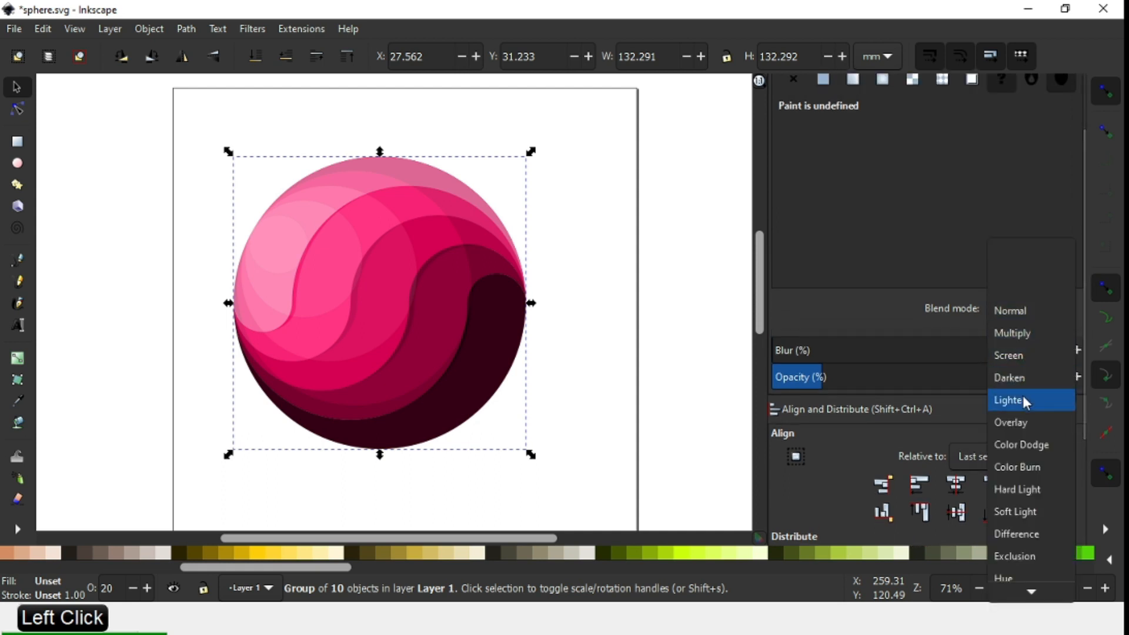
pyautogui.click(1024, 425)
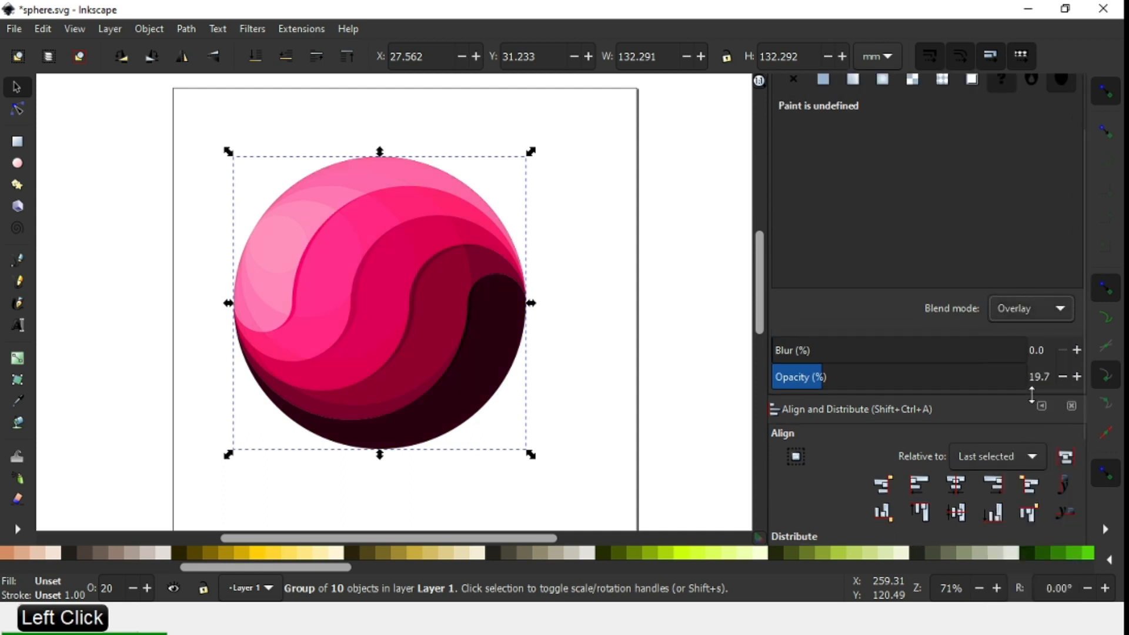
pyautogui.click(1037, 319)
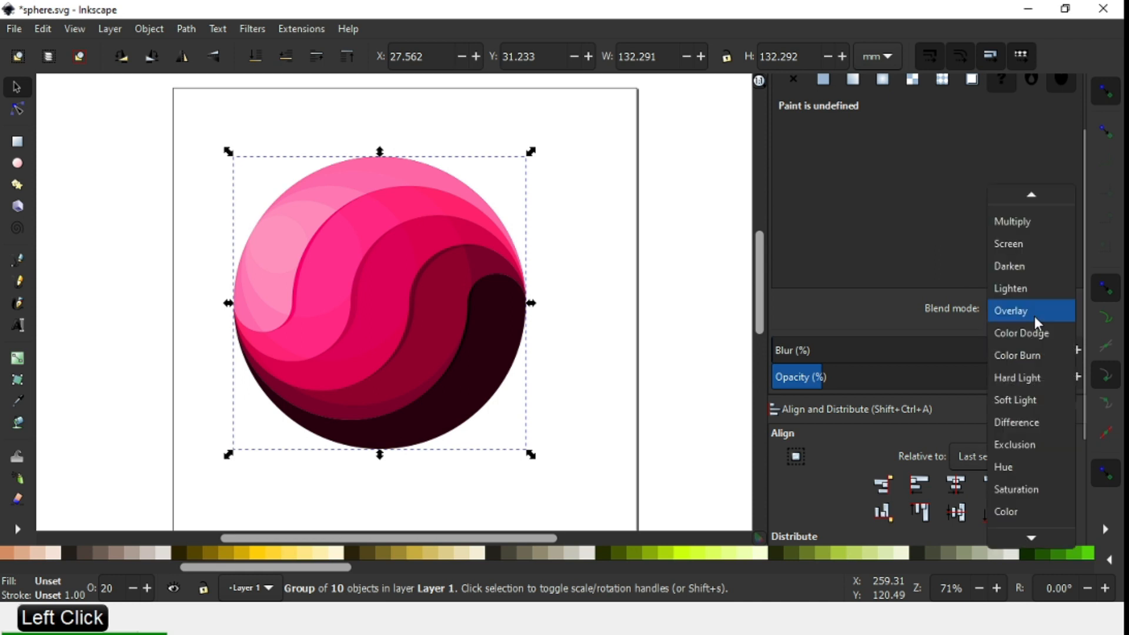
pyautogui.click(1025, 401)
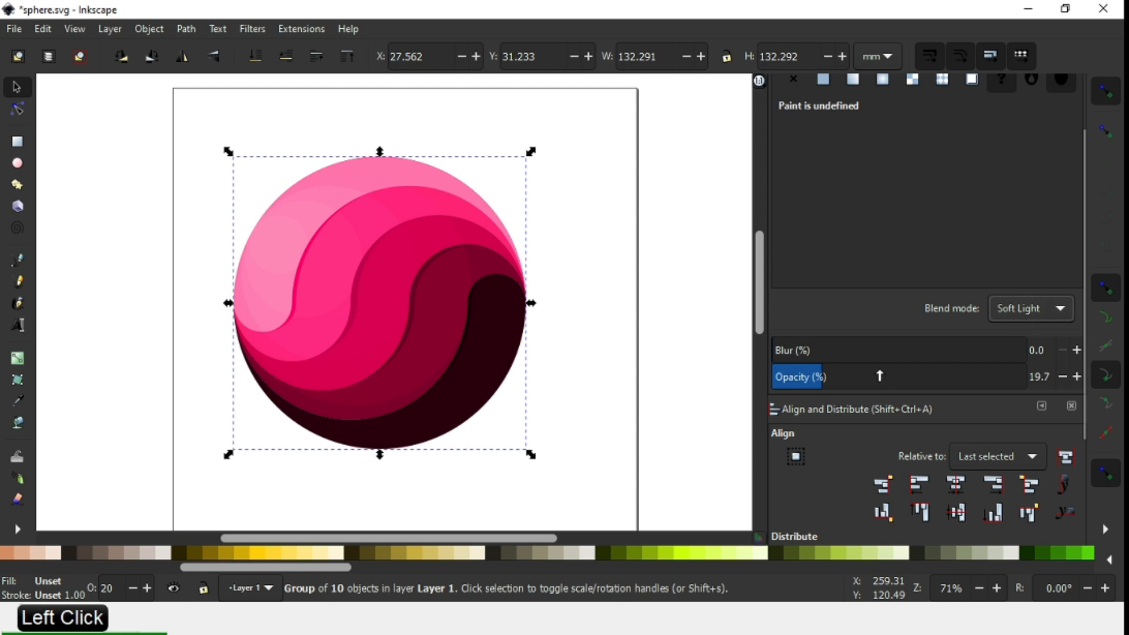
# Raise the nested-circle group's opacity to 69.7% and deselect it
pyautogui.click(920, 376)
pyautogui.moveTo(961, 374); pyautogui.dragTo(961, 375)
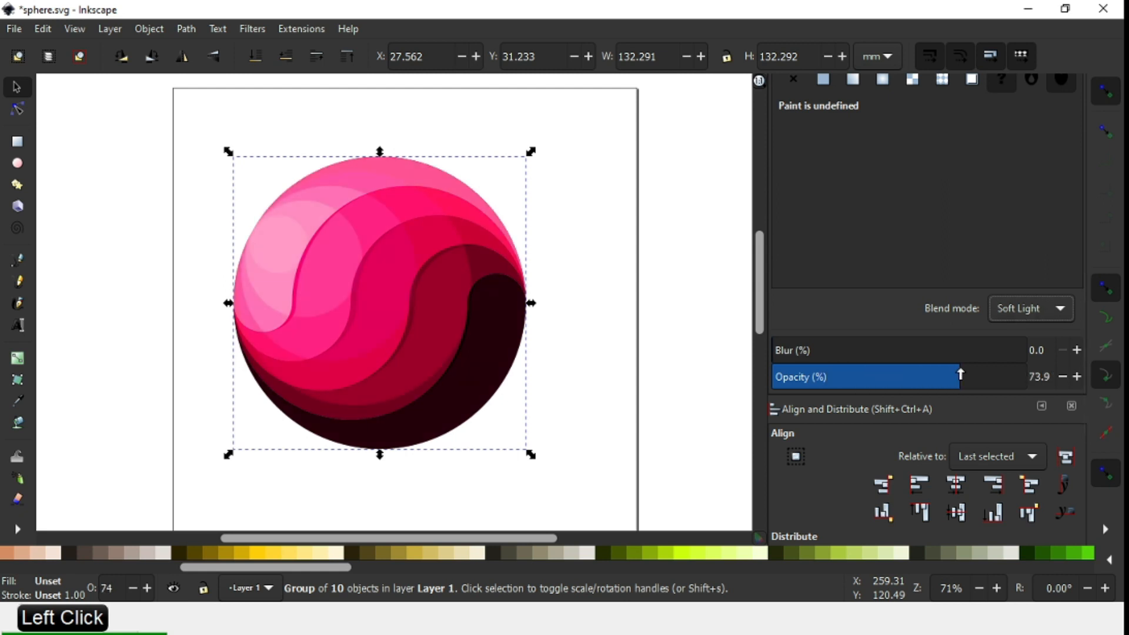
pyautogui.moveTo(961, 374); pyautogui.dragTo(950, 374)
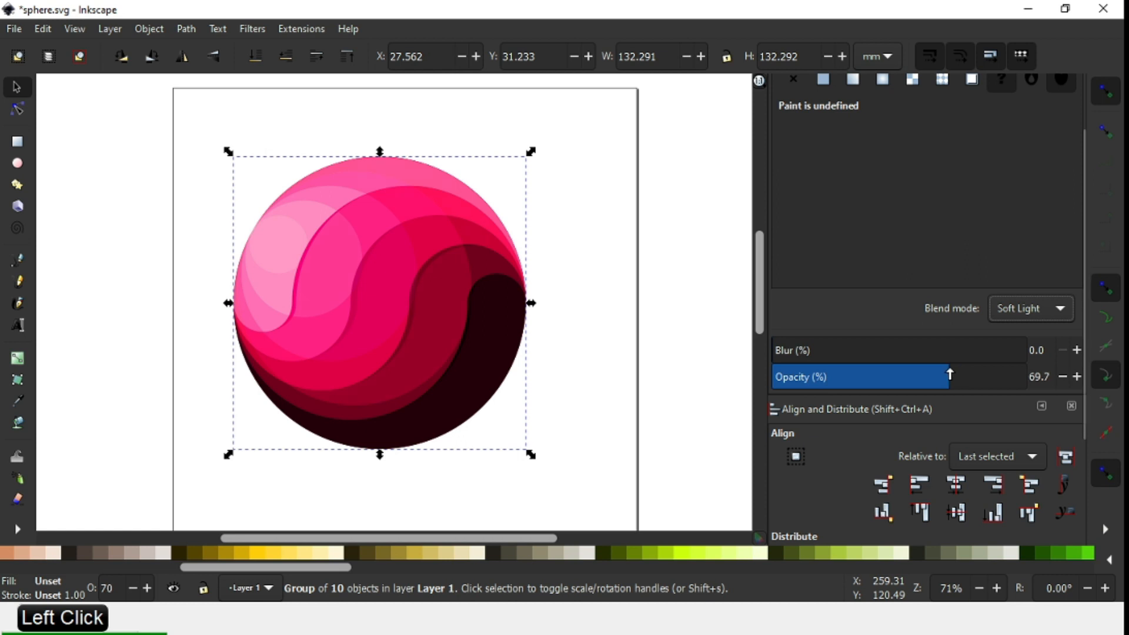
pyautogui.click(570, 363)
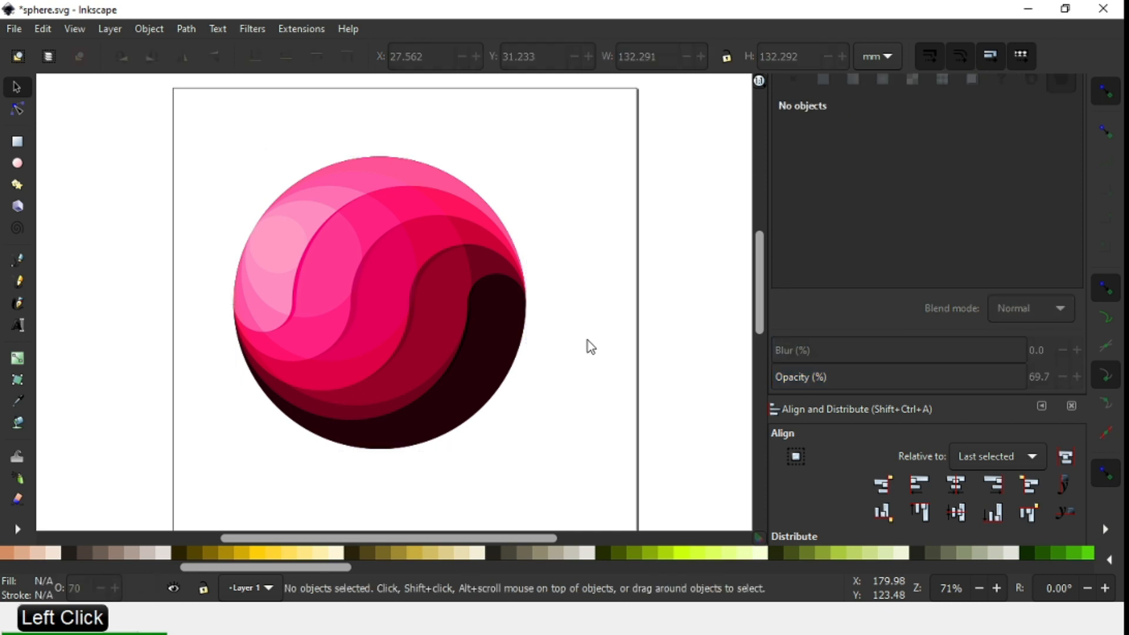
# Close the fill and stroke settings and save the finished sphere.svg
pyautogui.moveTo(1080, 170); pyautogui.dragTo(1081, 98)
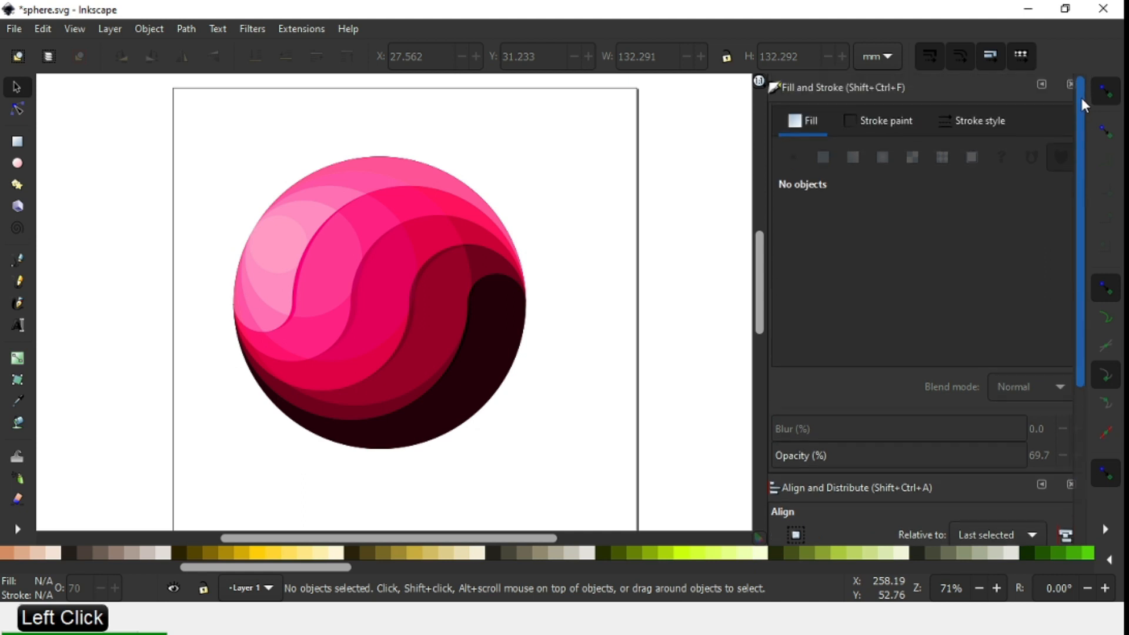
pyautogui.click(1070, 84)
pyautogui.press('-')
pyautogui.hotkey('ctrl', 's')
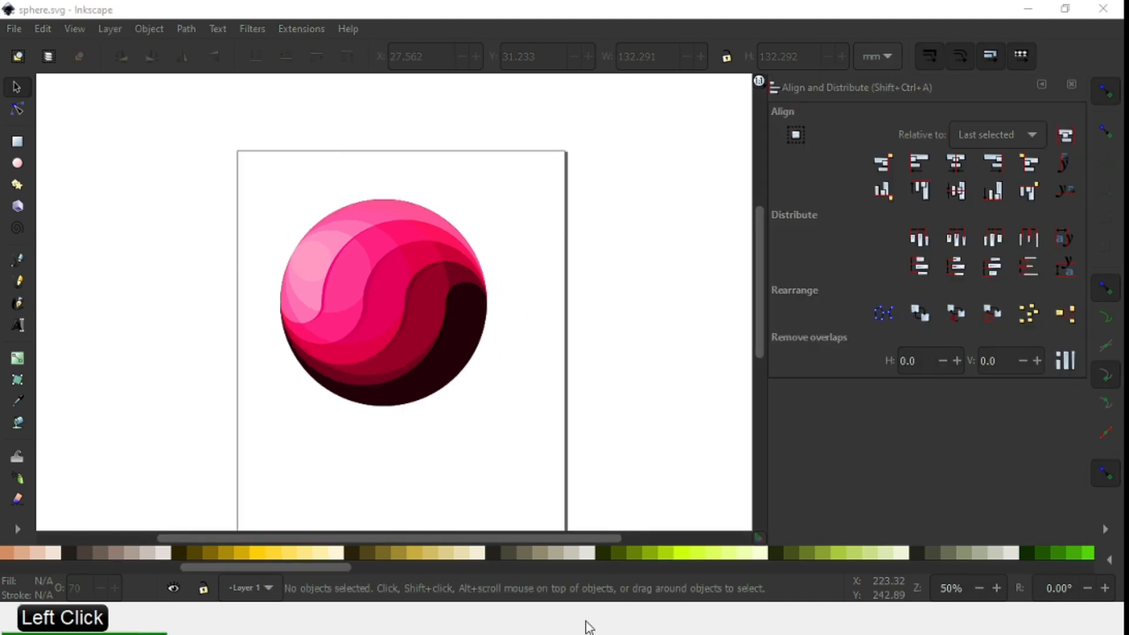
pyautogui.moveTo(588, 625)
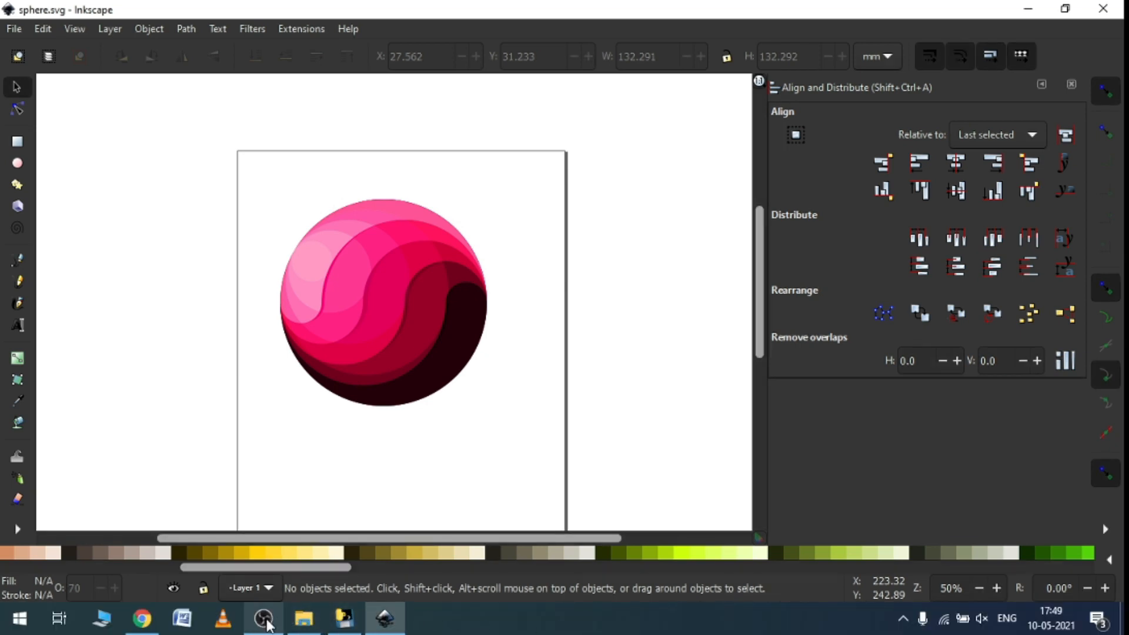